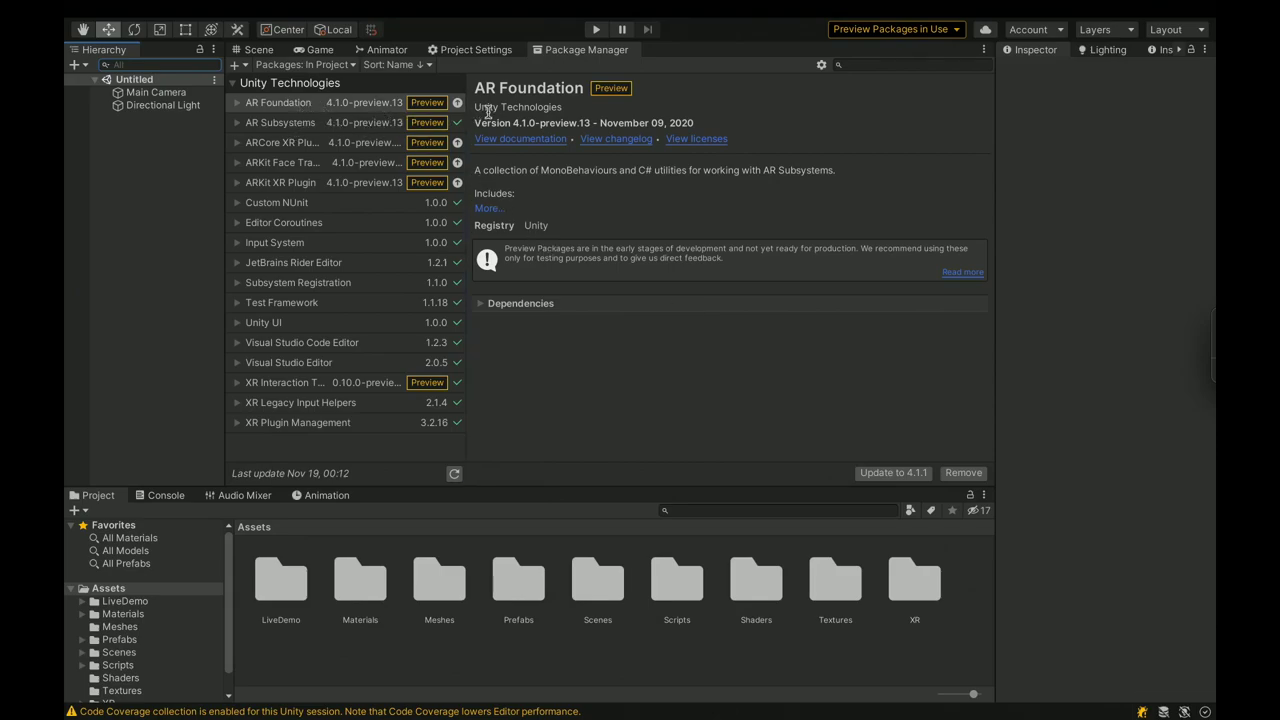
Step: Show AR Foundation 4.1.0-preview.13's versions, manifest and its AR Subsystems and XR Plugin Management dependencies
{"action": "left_click", "coordinate": [238, 103]}
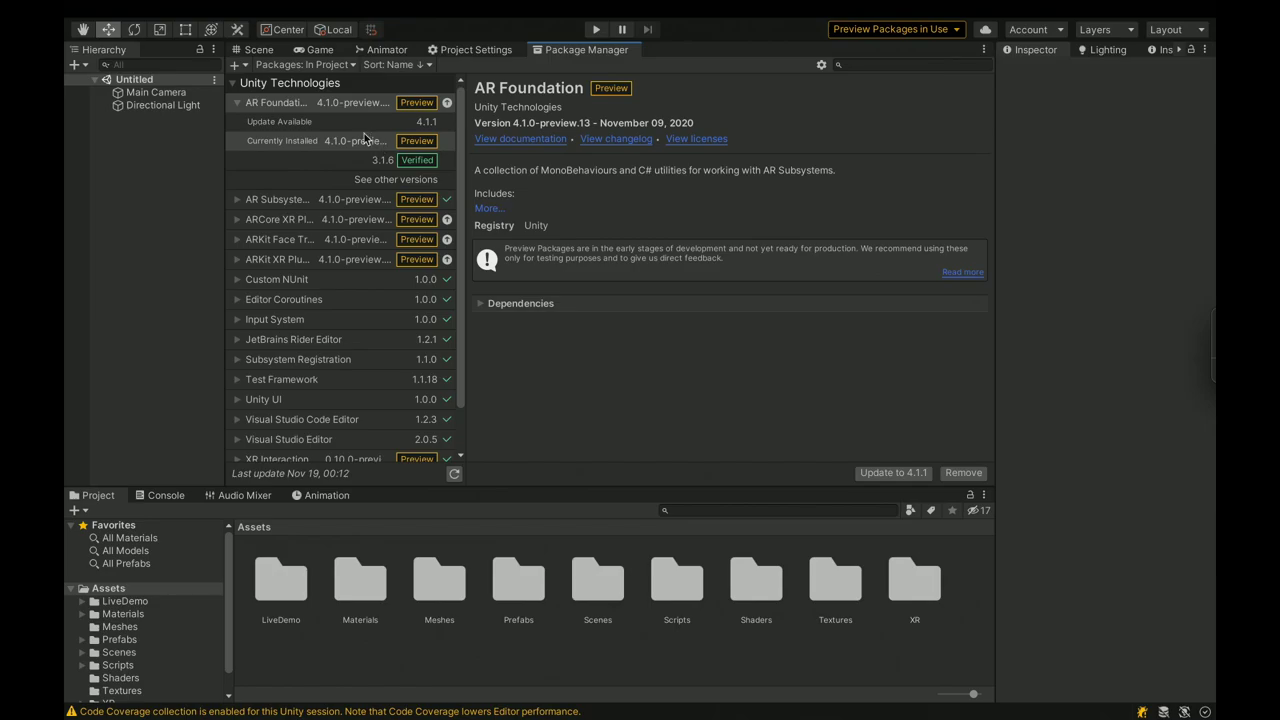
{"action": "left_click", "coordinate": [285, 107]}
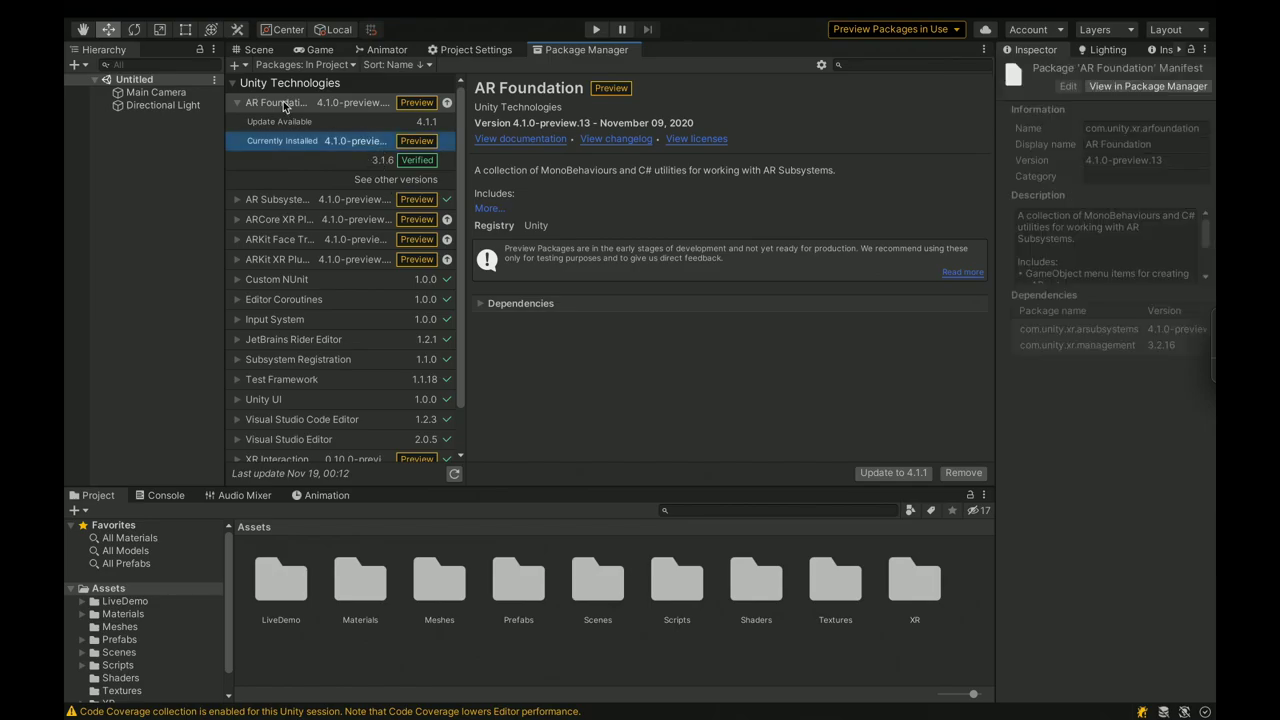
{"action": "left_click", "coordinate": [480, 304]}
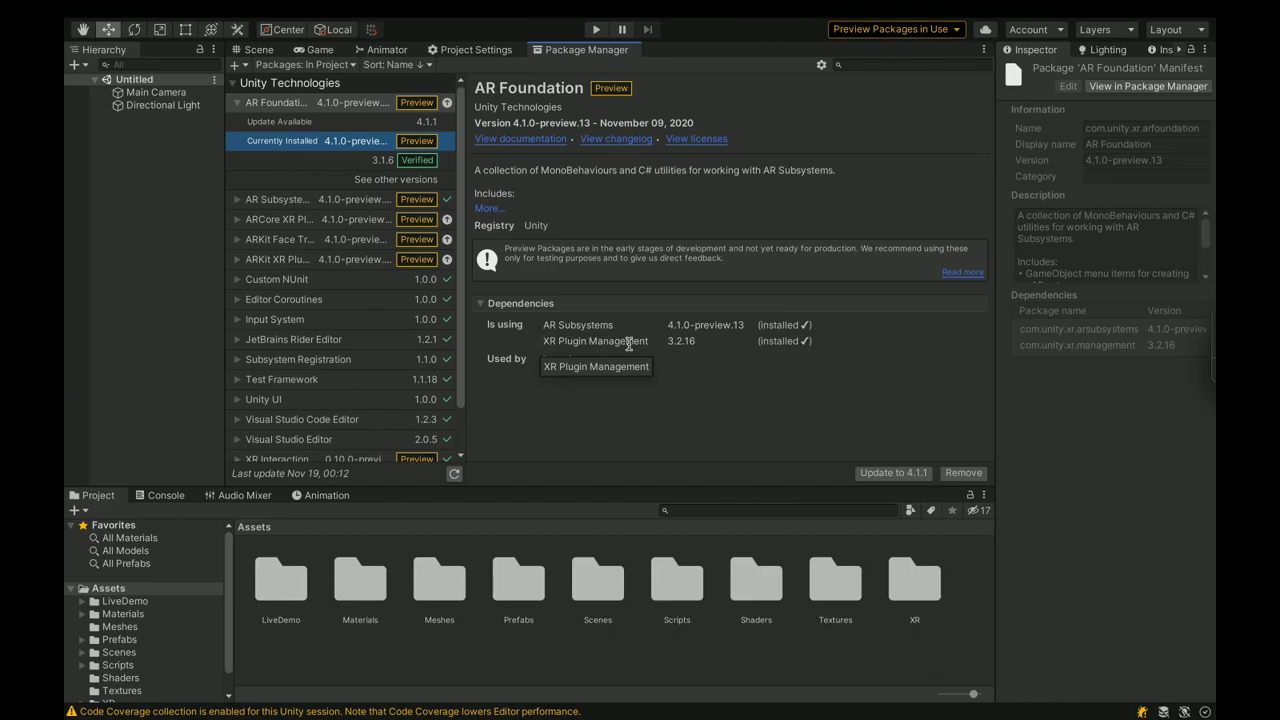
{"action": "mouse_move", "coordinate": [229, 3]}
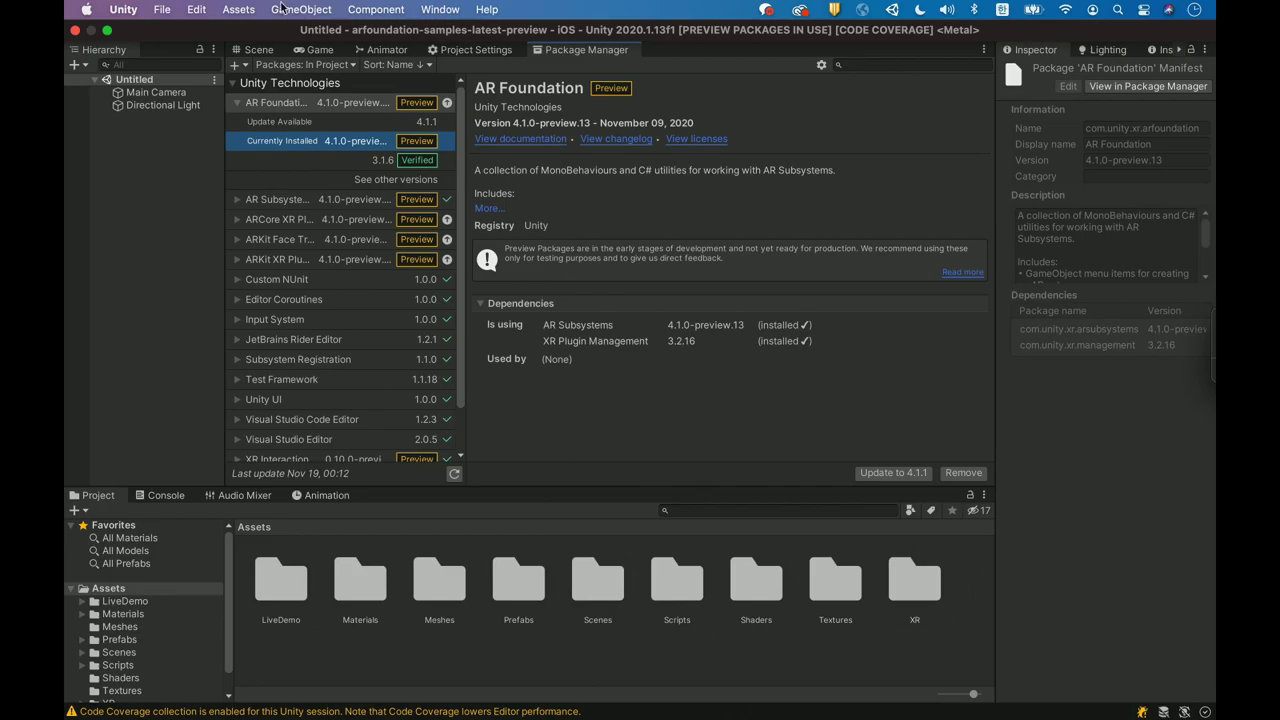
Step: Confirm in Project Settings that ARKit is ticked under XR Plug-in Management, then return to the Scene view
{"action": "left_click", "coordinate": [194, 10]}
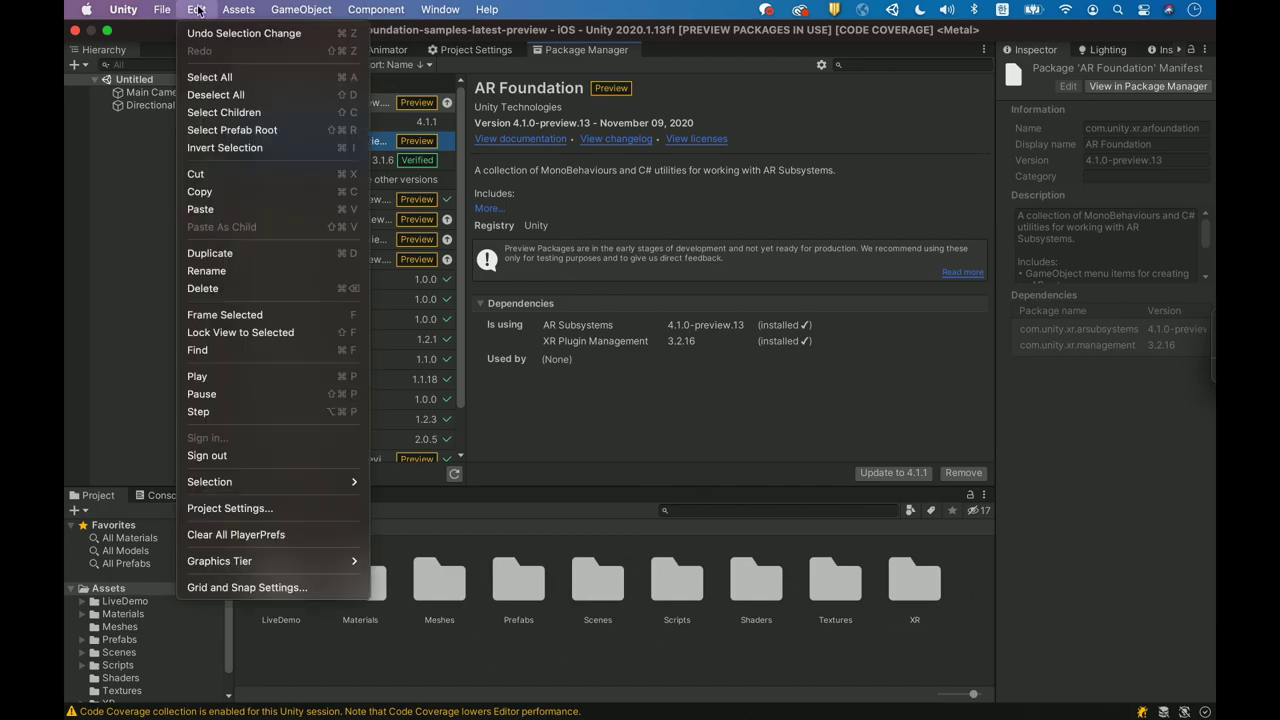
{"action": "left_click", "coordinate": [276, 509]}
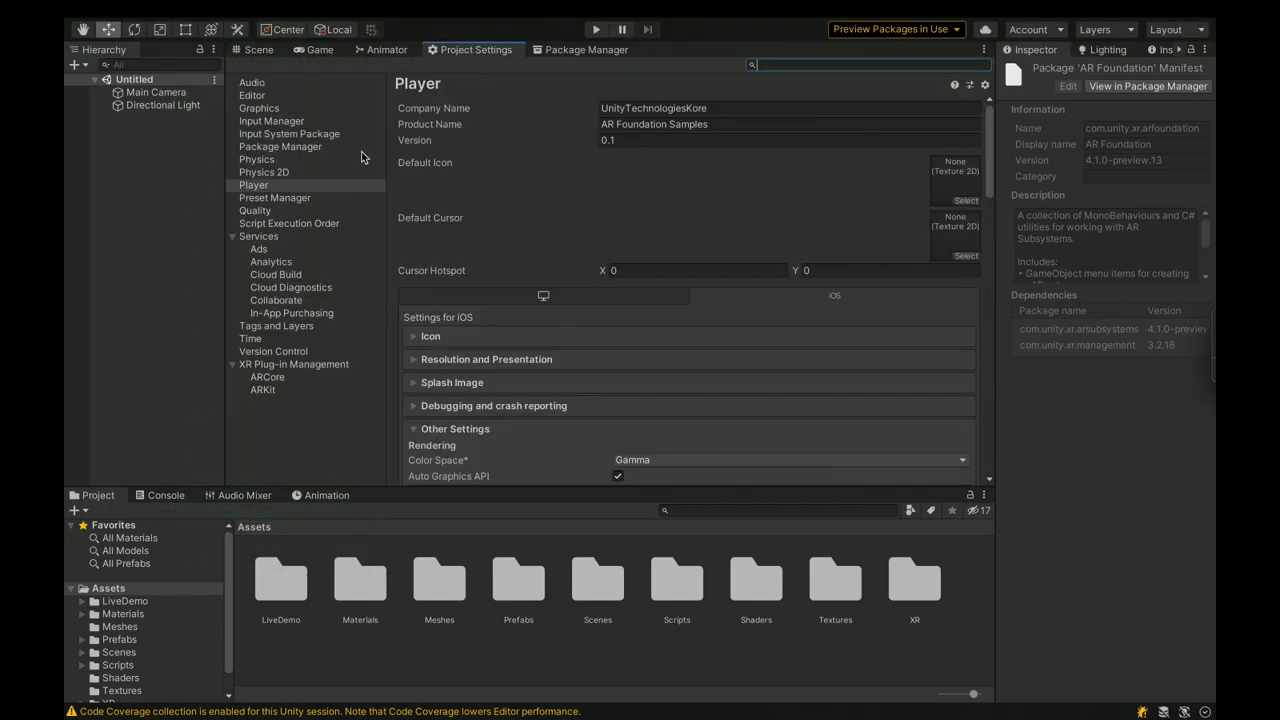
{"action": "left_click", "coordinate": [261, 367]}
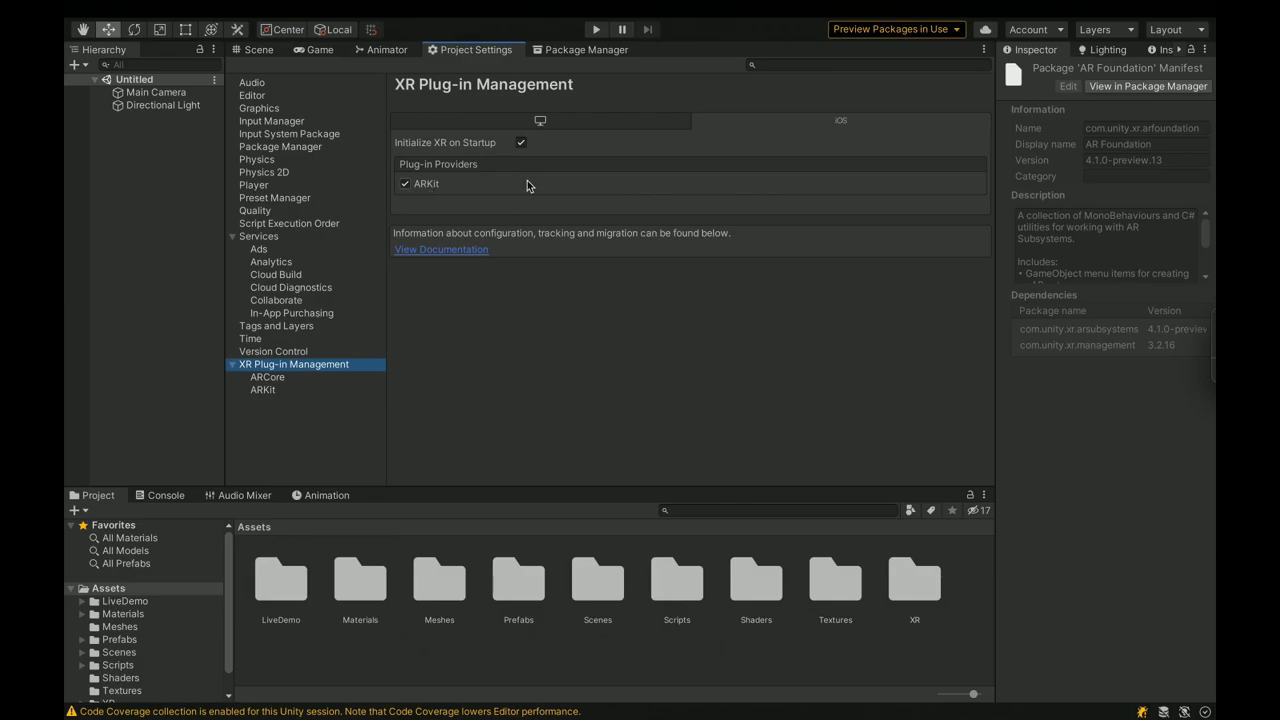
{"action": "left_click", "coordinate": [252, 51]}
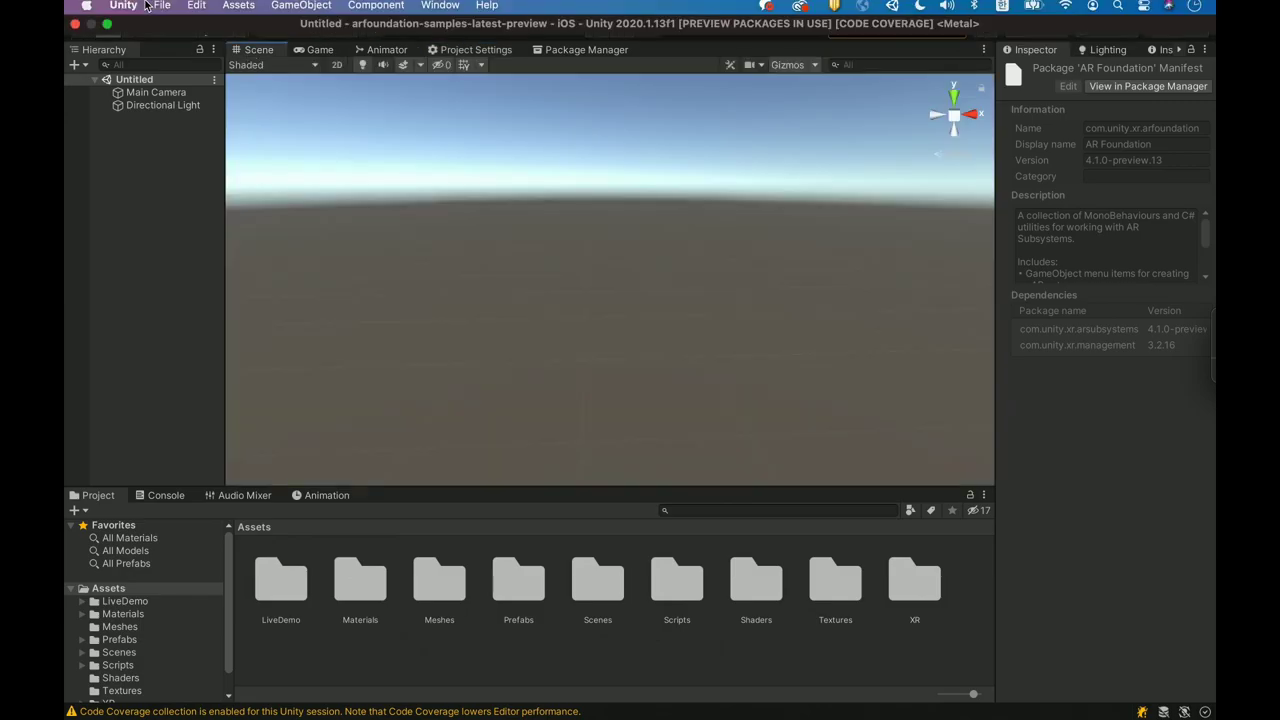
Step: Start a new scene and delete its Main Camera
{"action": "left_click", "coordinate": [158, 10]}
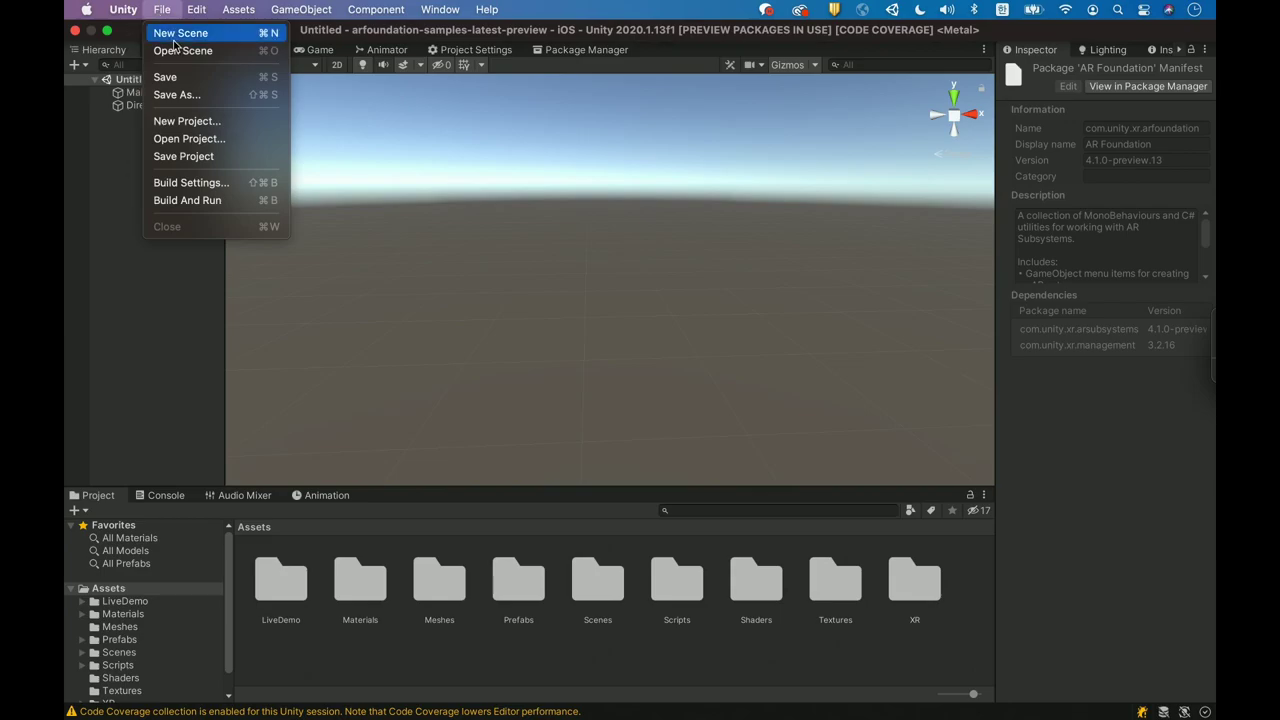
{"action": "left_click", "coordinate": [180, 33]}
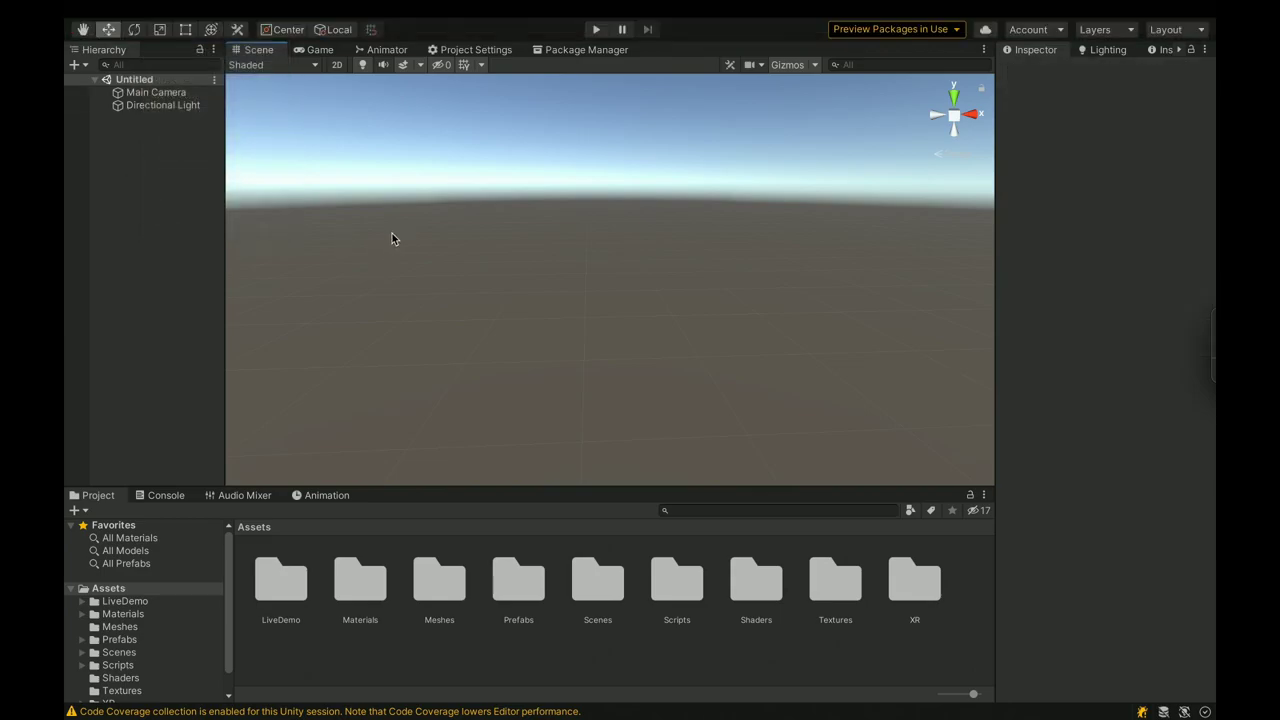
{"action": "left_click", "coordinate": [160, 92]}
{"action": "right_click", "coordinate": [166, 92]}
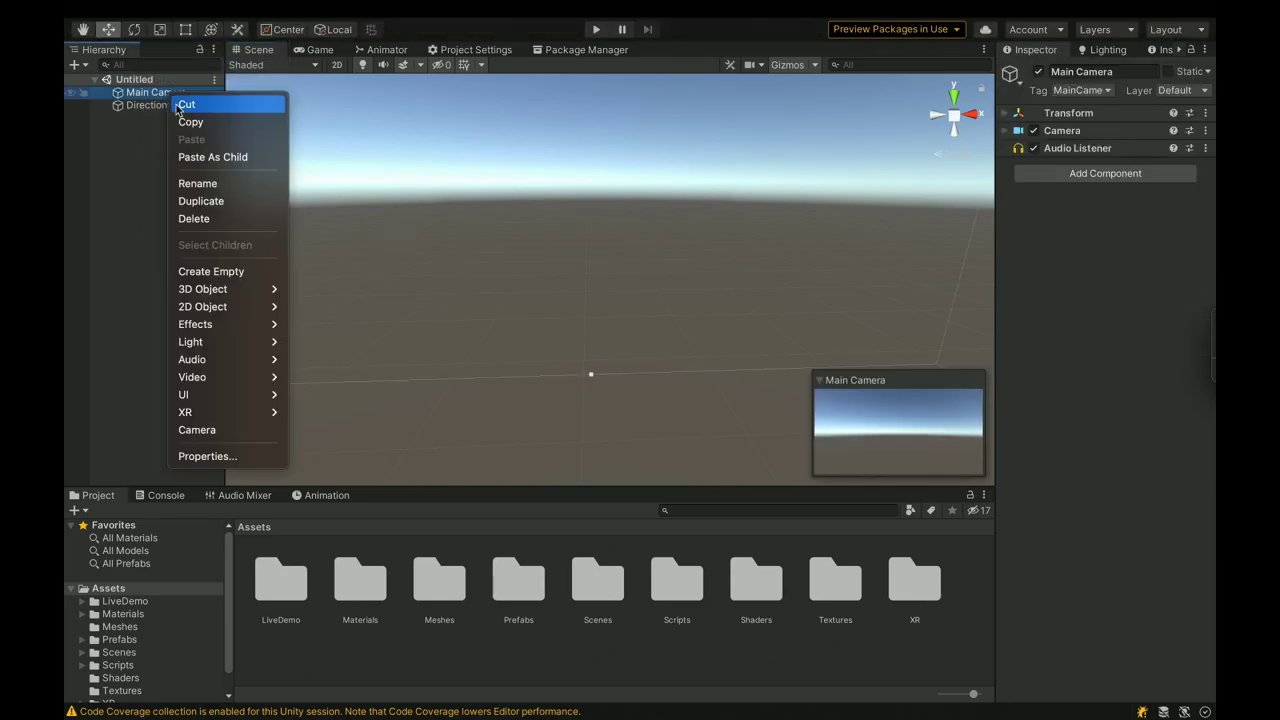
{"action": "key", "text": "Escape"}
Step: Add an XR AR Session Origin and an AR Session, then expand the origin to its AR Camera
{"action": "left_click", "coordinate": [74, 64]}
{"action": "mouse_move", "coordinate": [82, 226]}
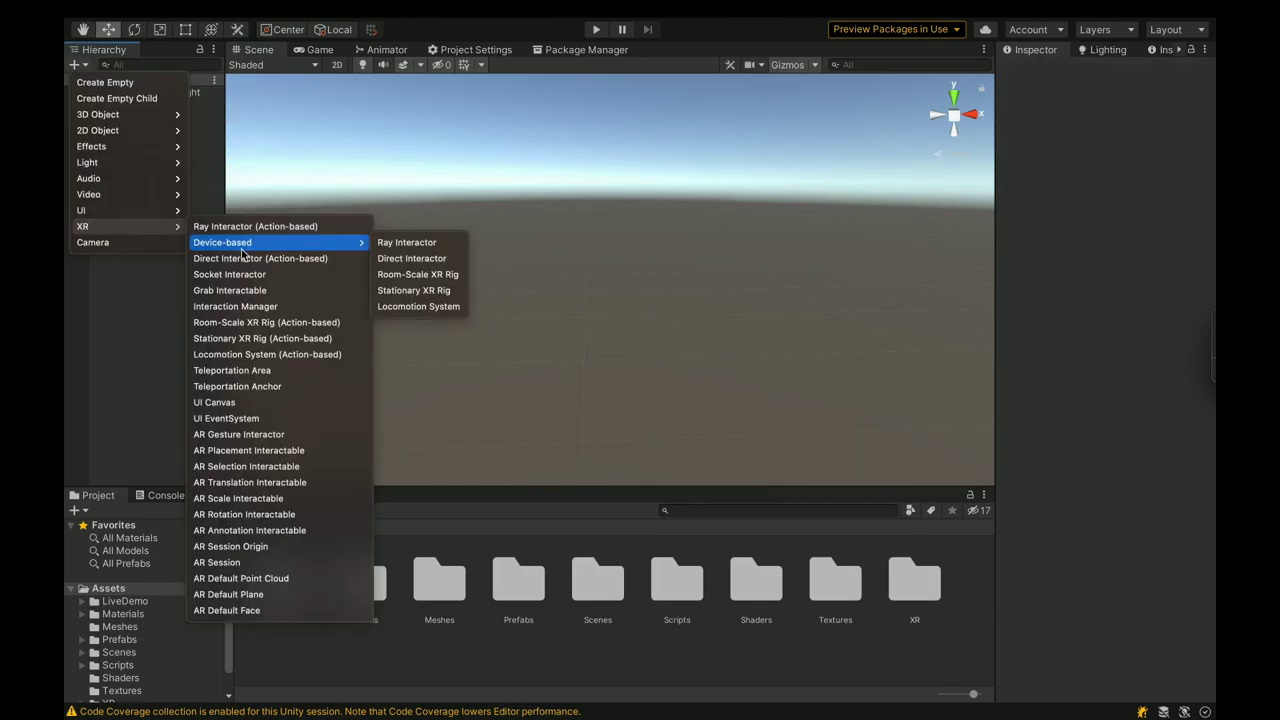
{"action": "left_click", "coordinate": [248, 547]}
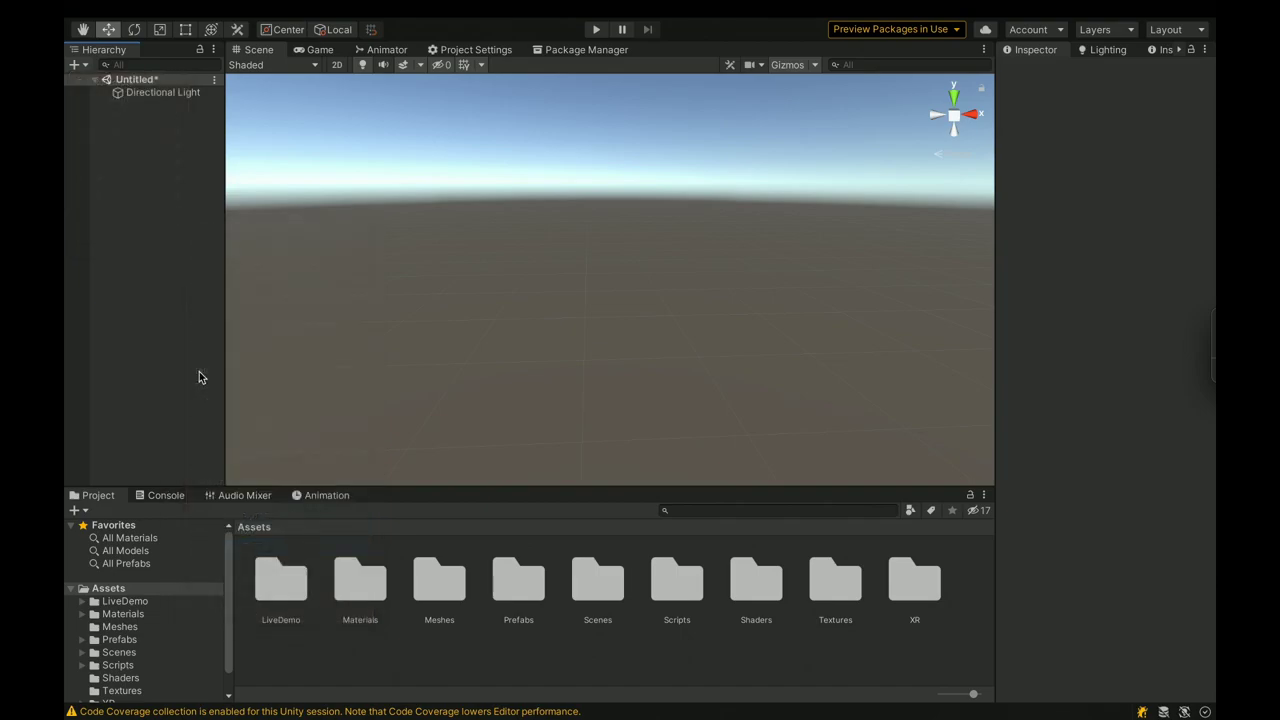
{"action": "left_click", "coordinate": [74, 64]}
{"action": "mouse_move", "coordinate": [128, 227]}
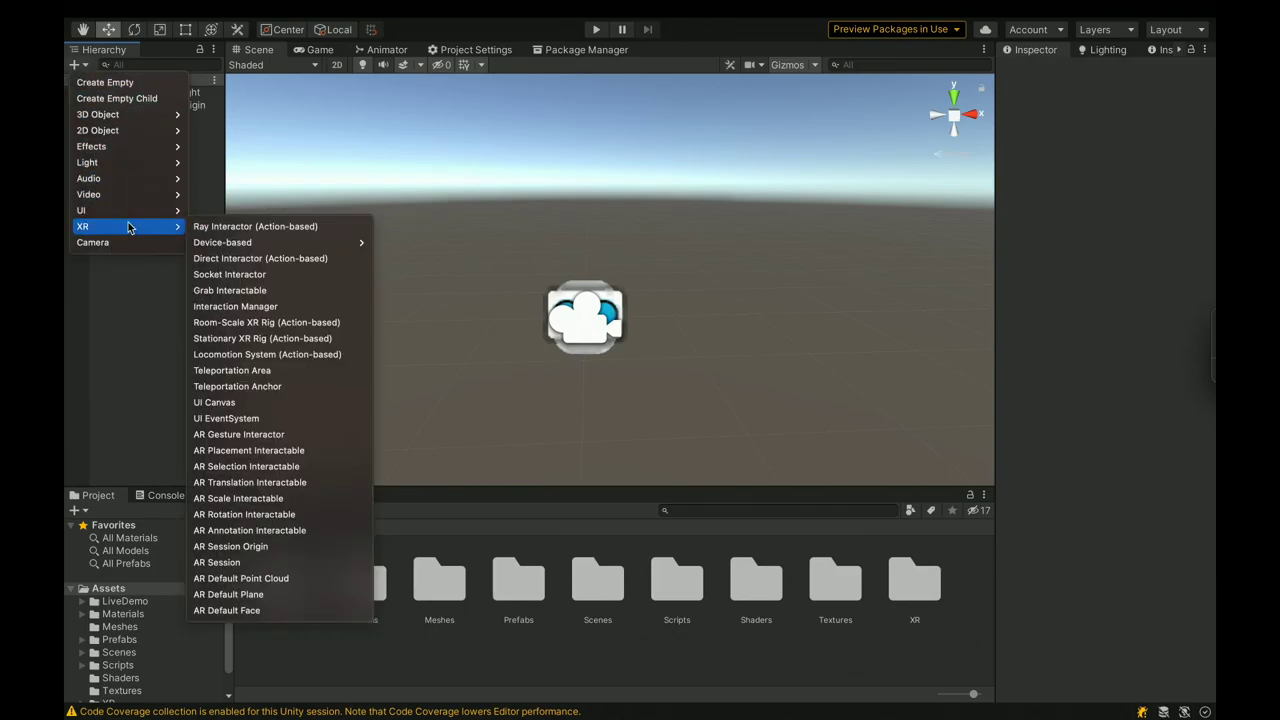
{"action": "left_click", "coordinate": [216, 562]}
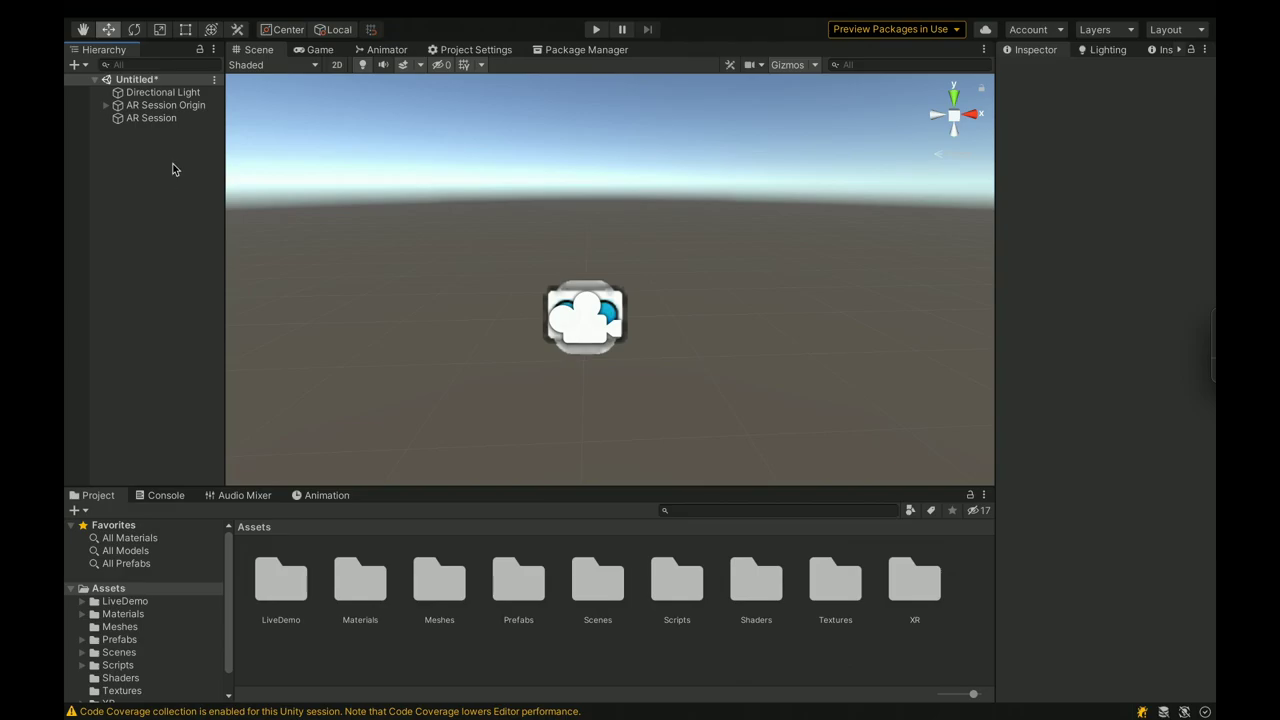
{"action": "left_click", "coordinate": [106, 106]}
{"action": "left_click", "coordinate": [162, 119]}
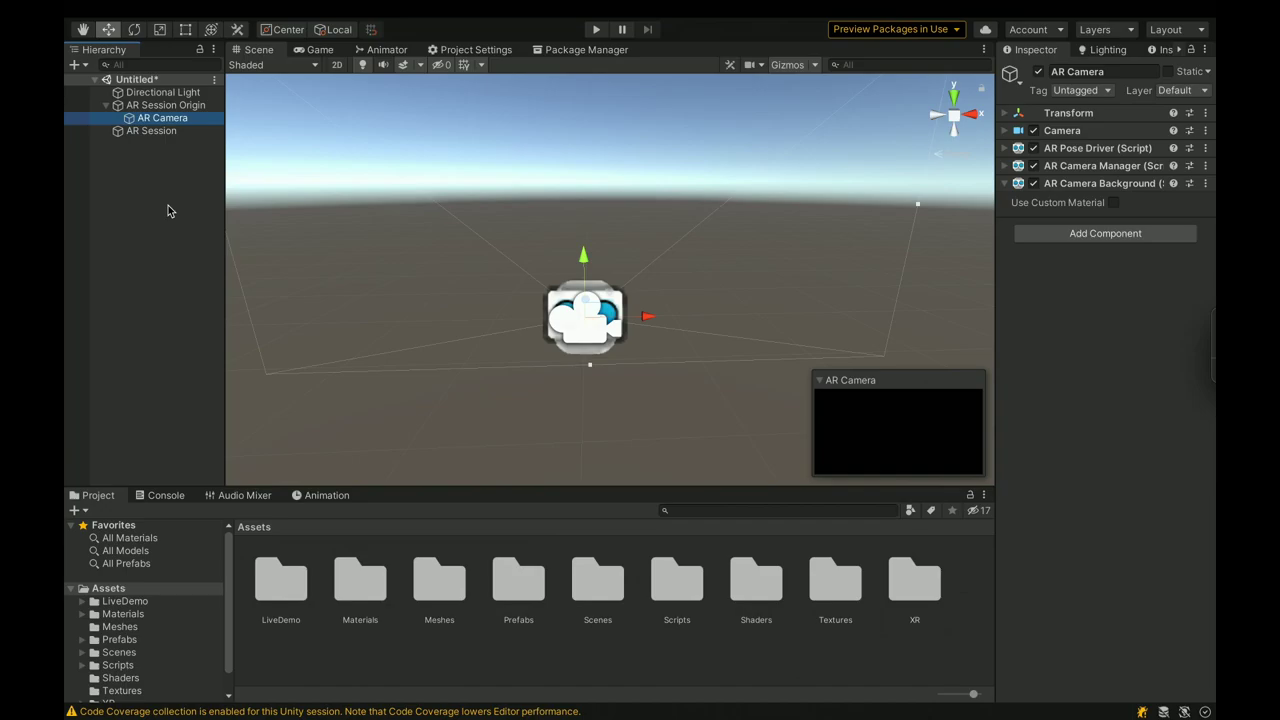
Step: Add an AR Plane Manager component to the AR Session Origin
{"action": "left_click", "coordinate": [151, 131]}
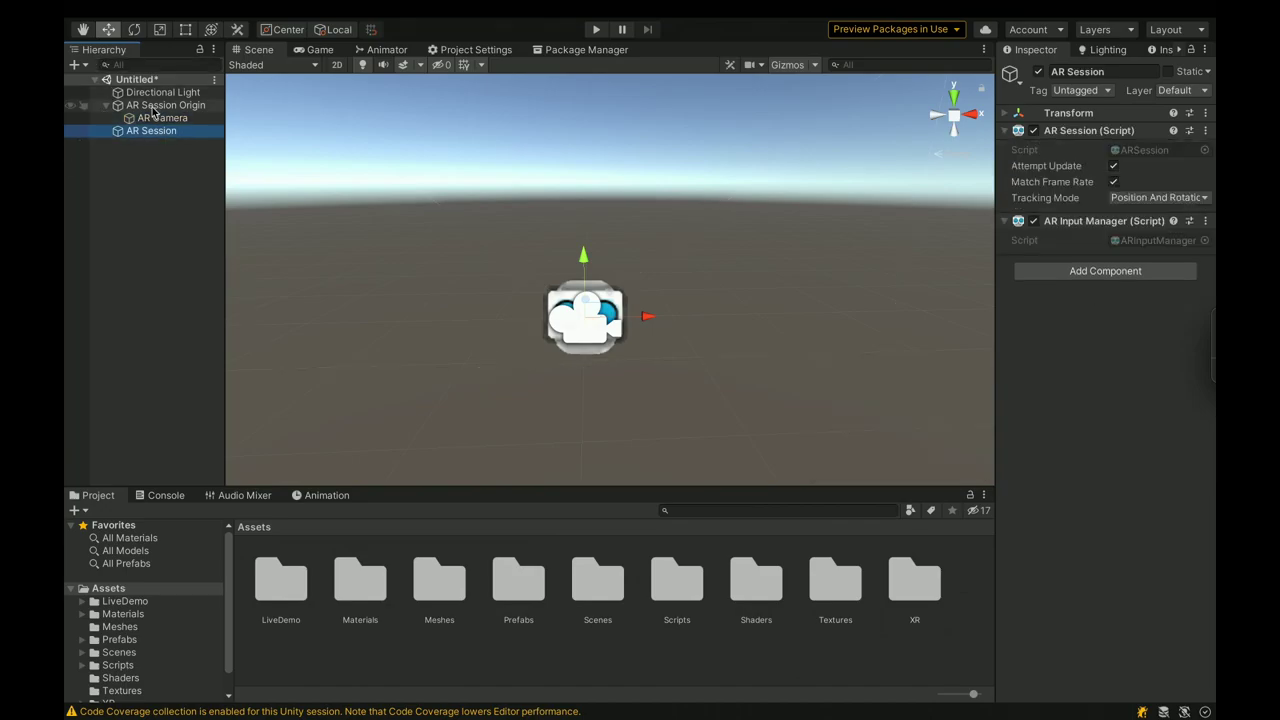
{"action": "left_click", "coordinate": [165, 105]}
{"action": "left_click", "coordinate": [1117, 198]}
{"action": "type", "text": "plan"}
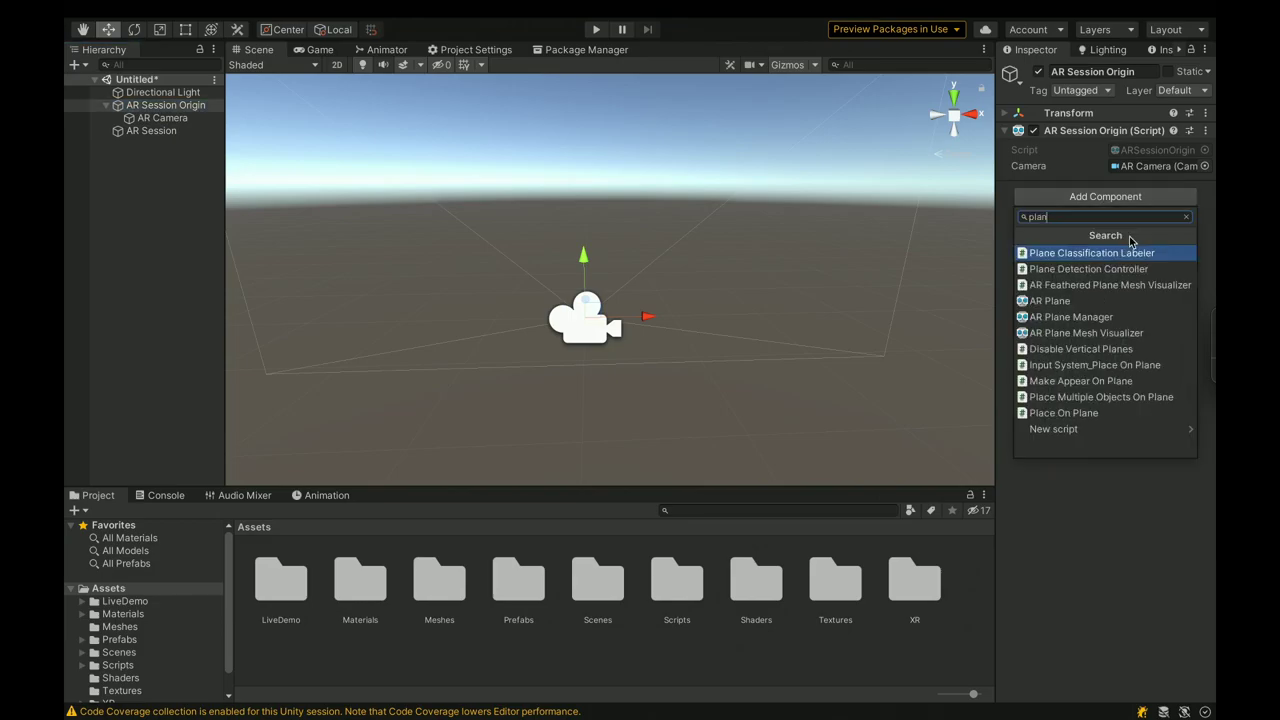
{"action": "left_click", "coordinate": [1085, 318]}
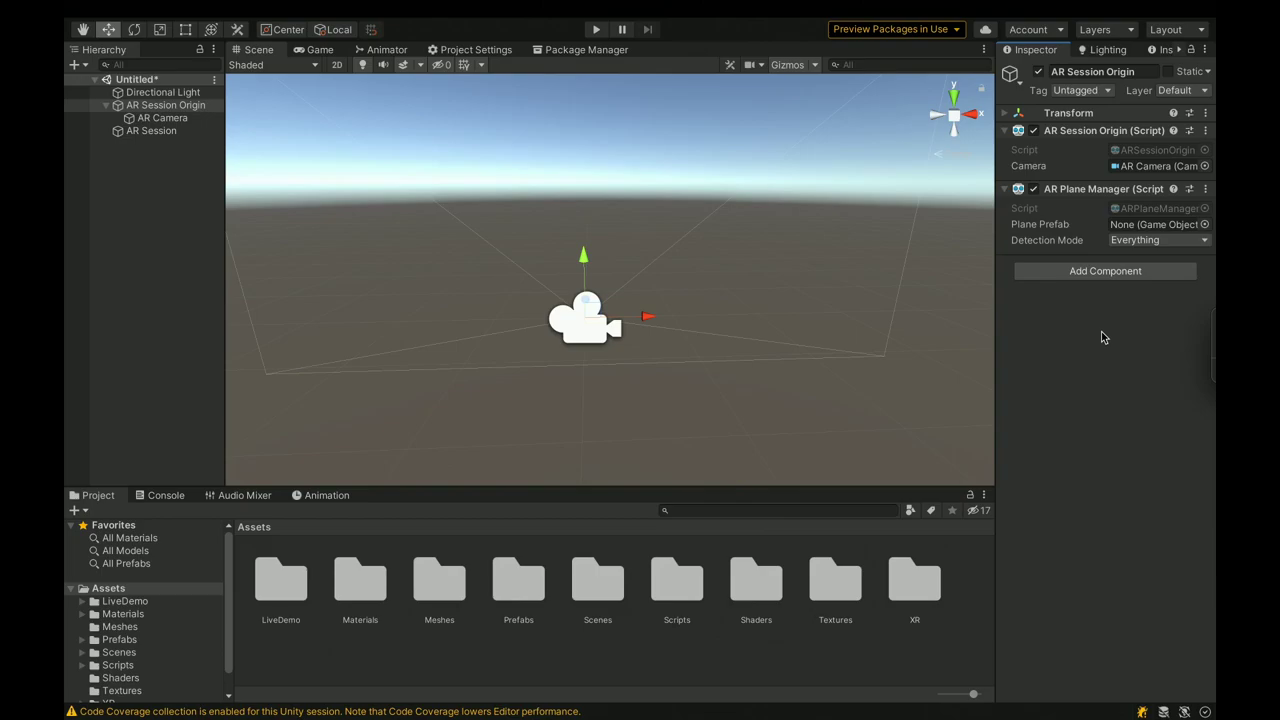
Step: Add an AR Raycast Manager component to the AR Session Origin
{"action": "left_click", "coordinate": [1076, 279]}
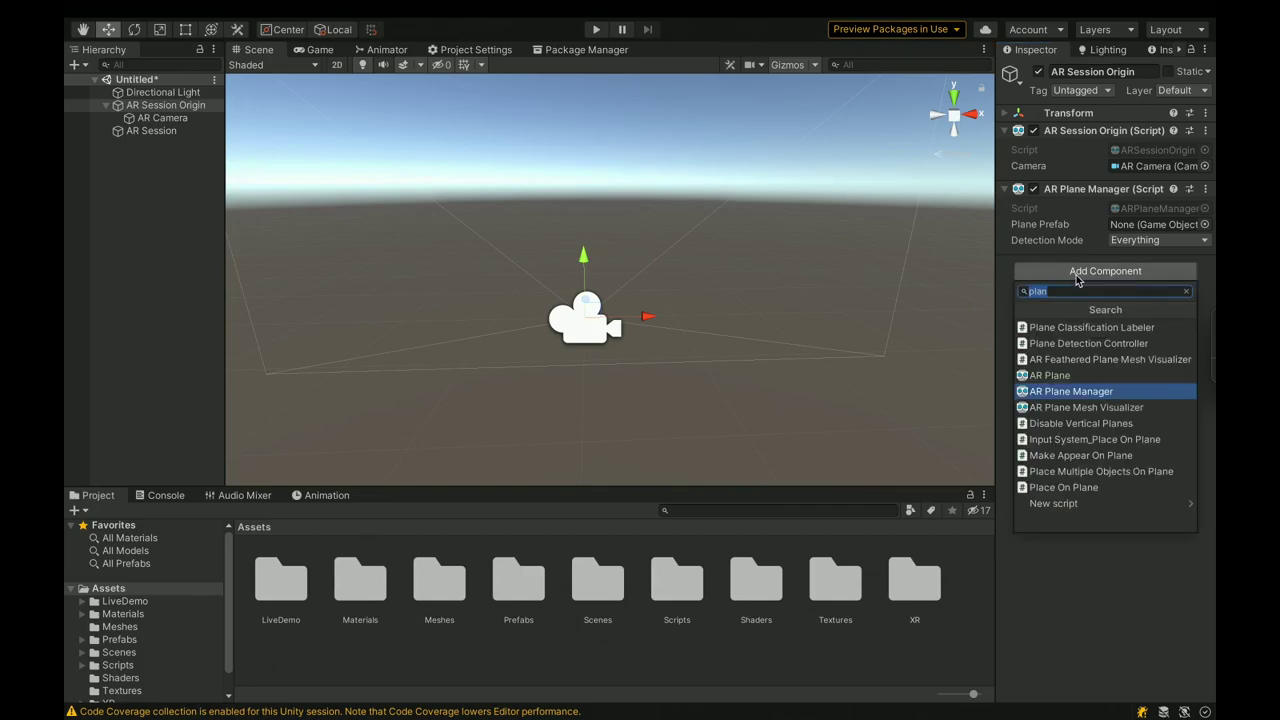
{"action": "type", "text": "rayca"}
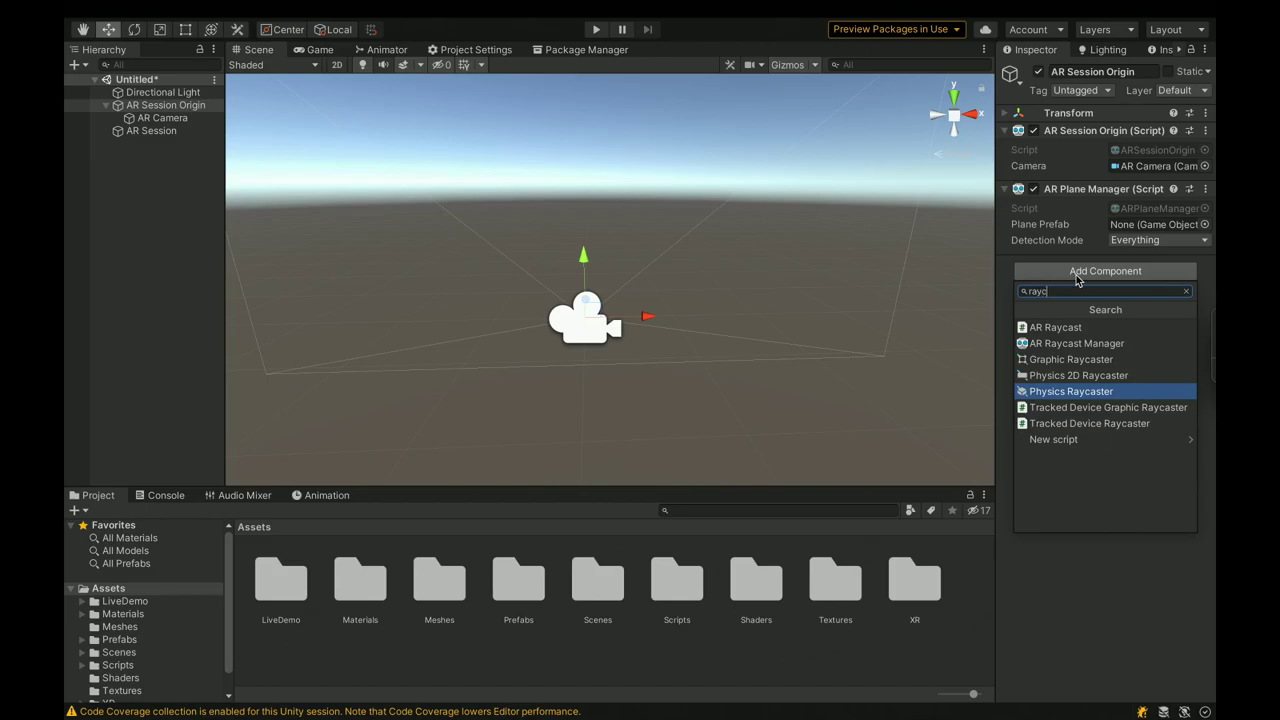
{"action": "left_click", "coordinate": [1072, 343]}
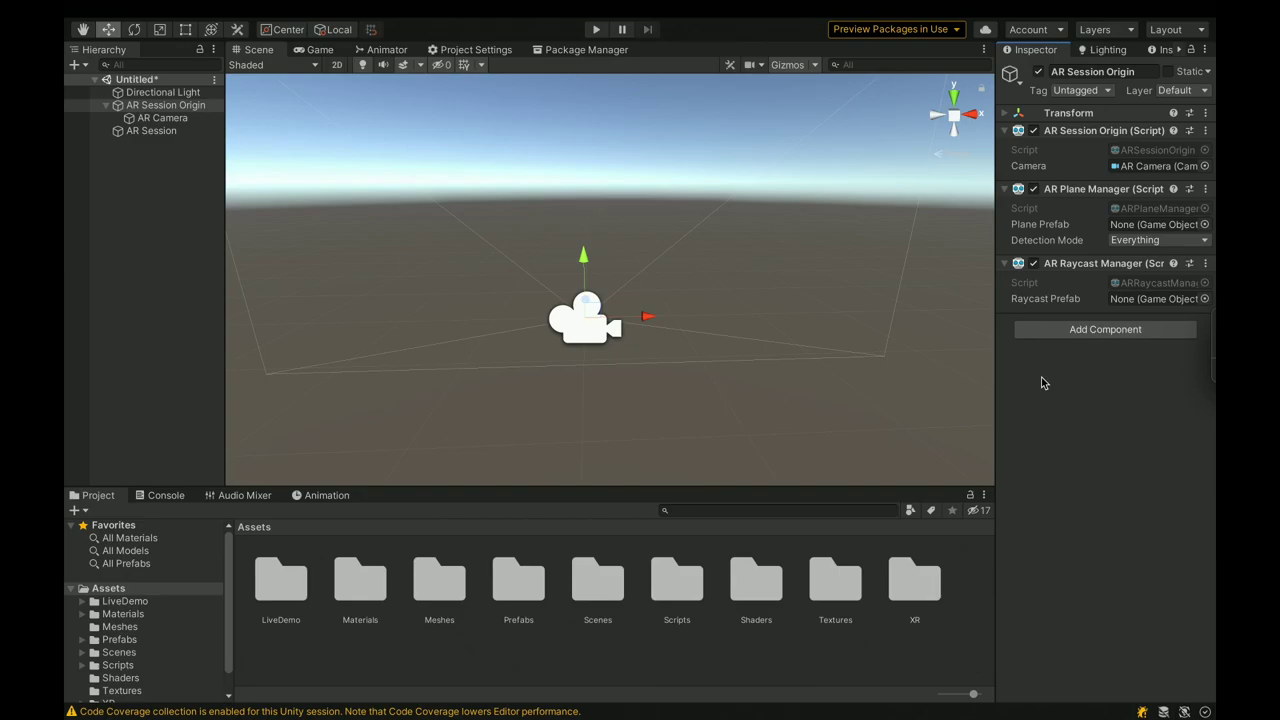
{"action": "left_click", "coordinate": [74, 64]}
{"action": "mouse_move", "coordinate": [90, 226]}
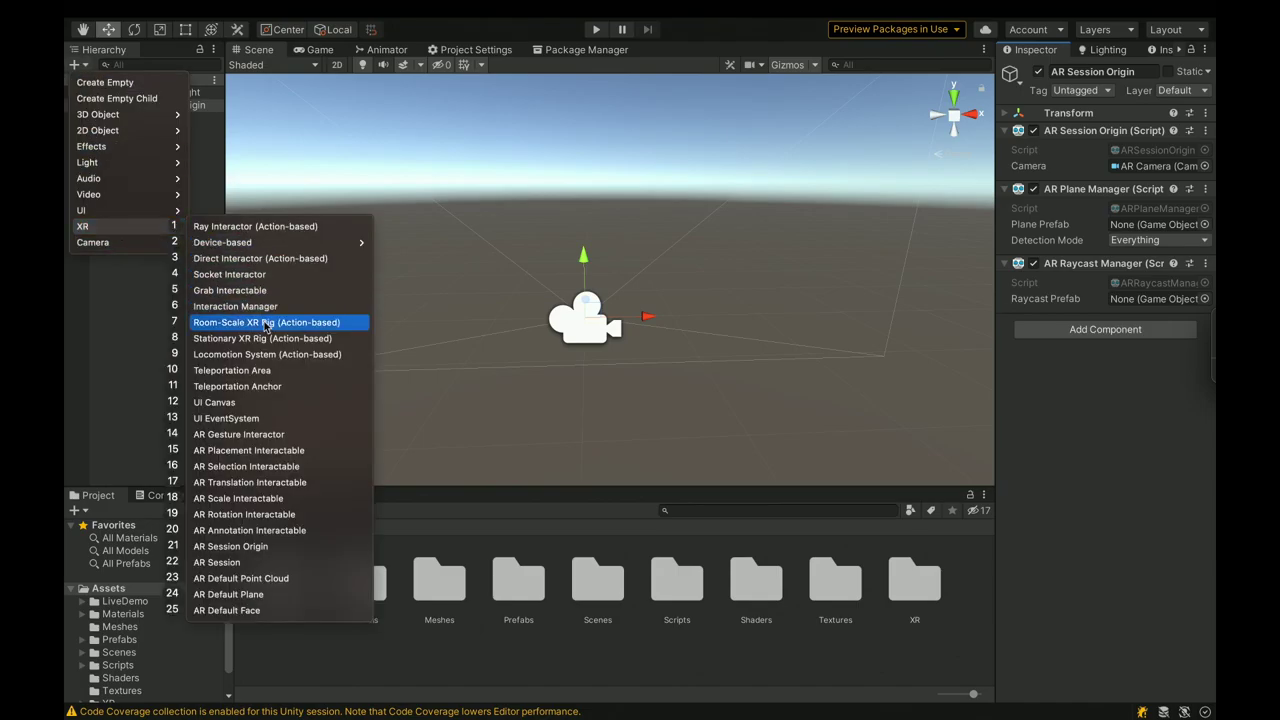
Step: Add an AR Default Plane, turn off its Mesh Renderer, and save it as a prefab in Assets
{"action": "left_click", "coordinate": [245, 596]}
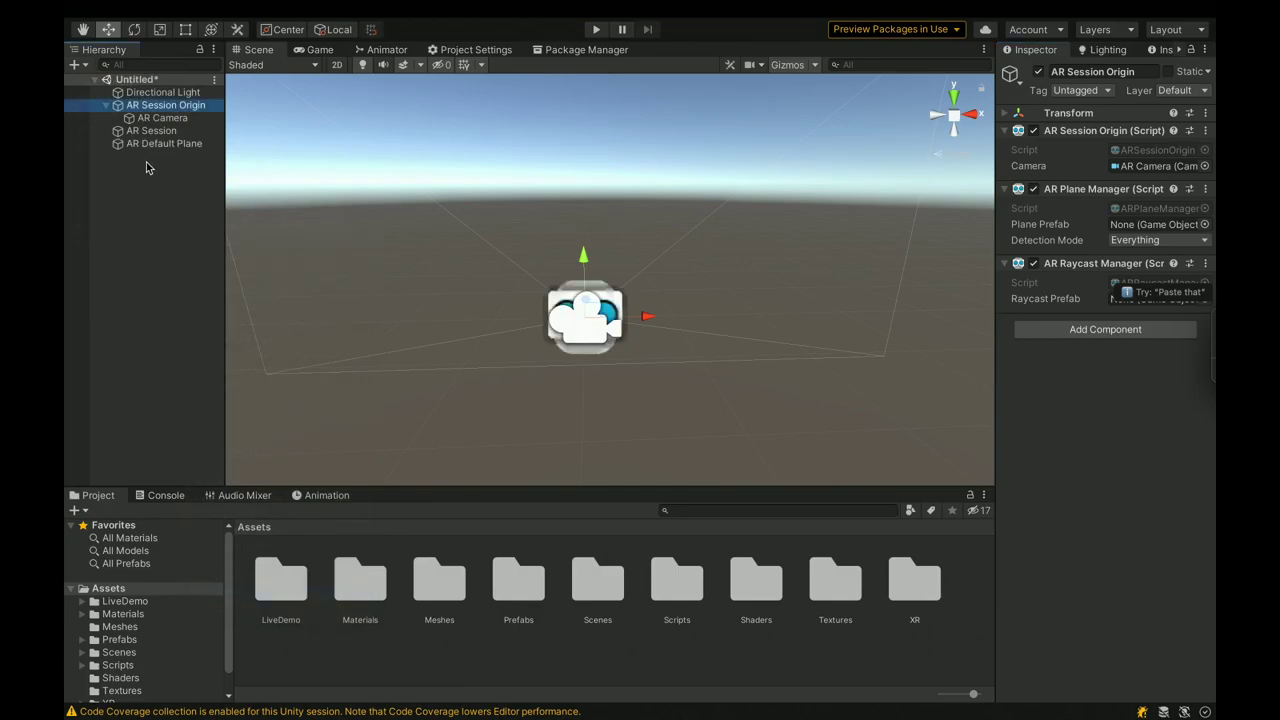
{"action": "left_click", "coordinate": [147, 148]}
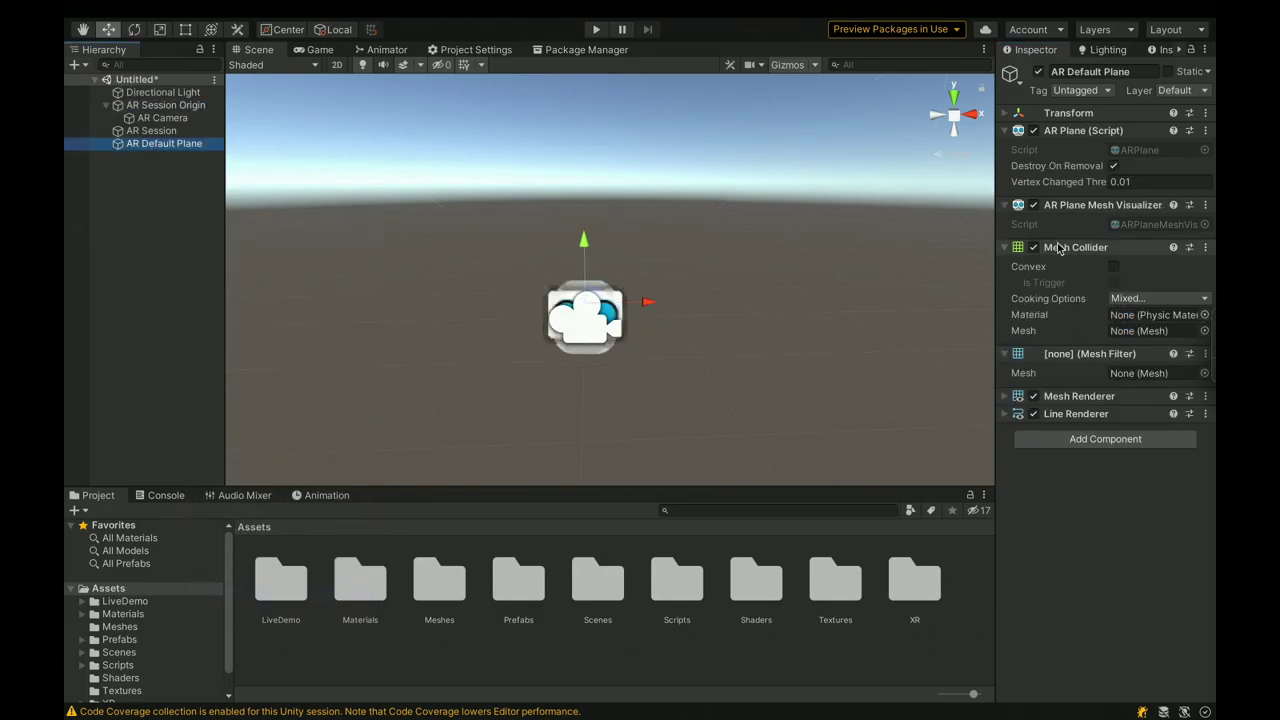
{"action": "left_click", "coordinate": [1034, 396]}
{"action": "left_click_drag", "start_coordinate": [155, 144], "coordinate": [510, 680]}
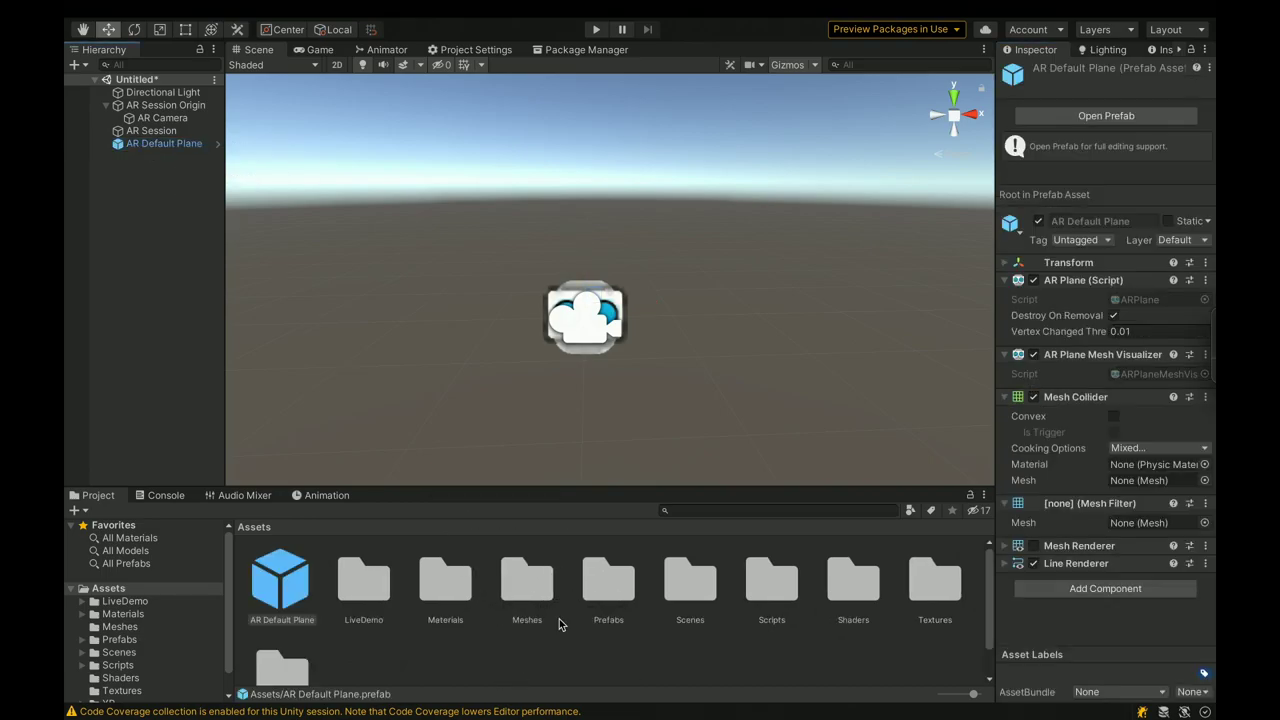
Step: Delete the scene's AR Default Plane and assign the prefab as the AR Session Origin's Plane Prefab
{"action": "left_click", "coordinate": [164, 144]}
{"action": "right_click", "coordinate": [160, 144]}
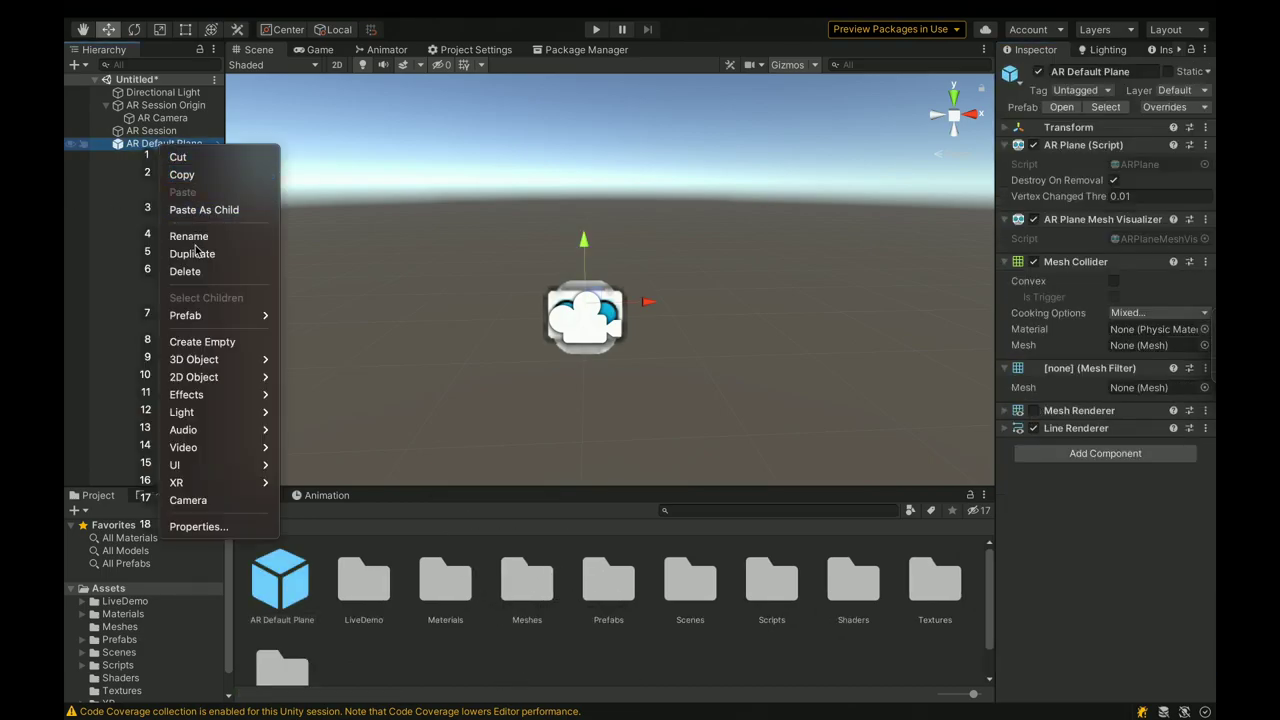
{"action": "left_click", "coordinate": [180, 272]}
{"action": "left_click", "coordinate": [170, 106]}
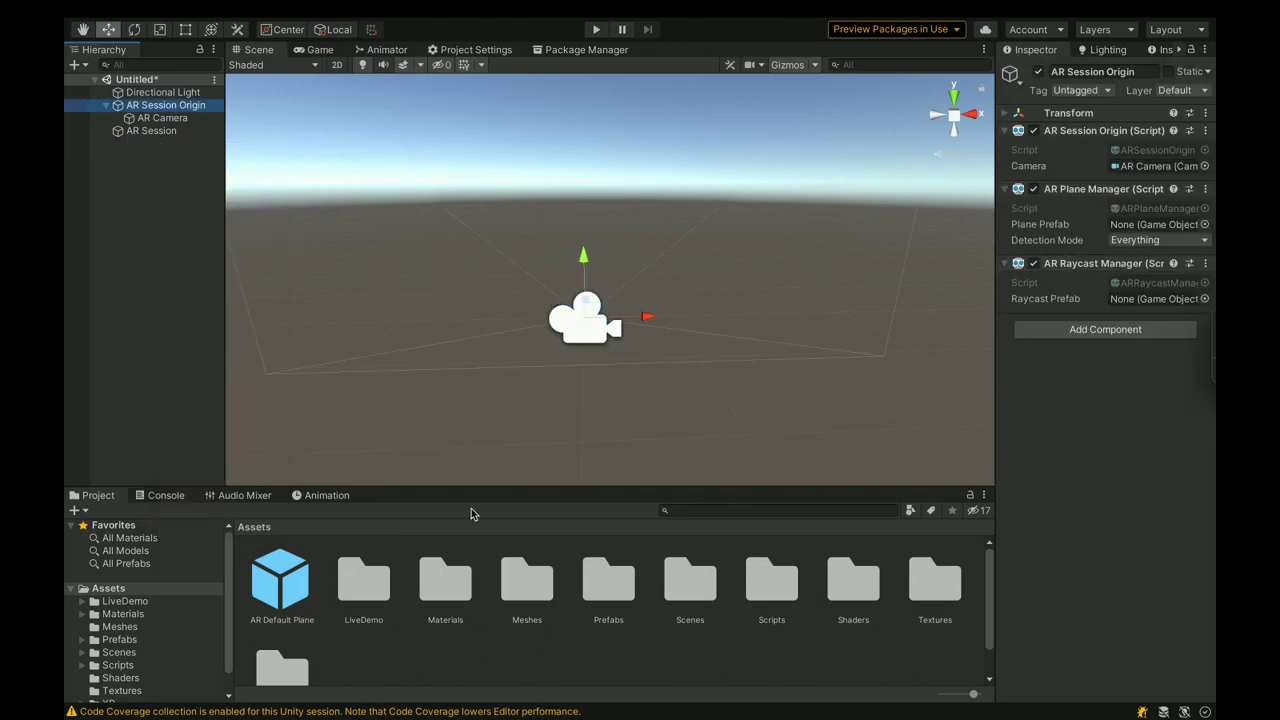
{"action": "left_click_drag", "start_coordinate": [288, 585], "coordinate": [1160, 224]}
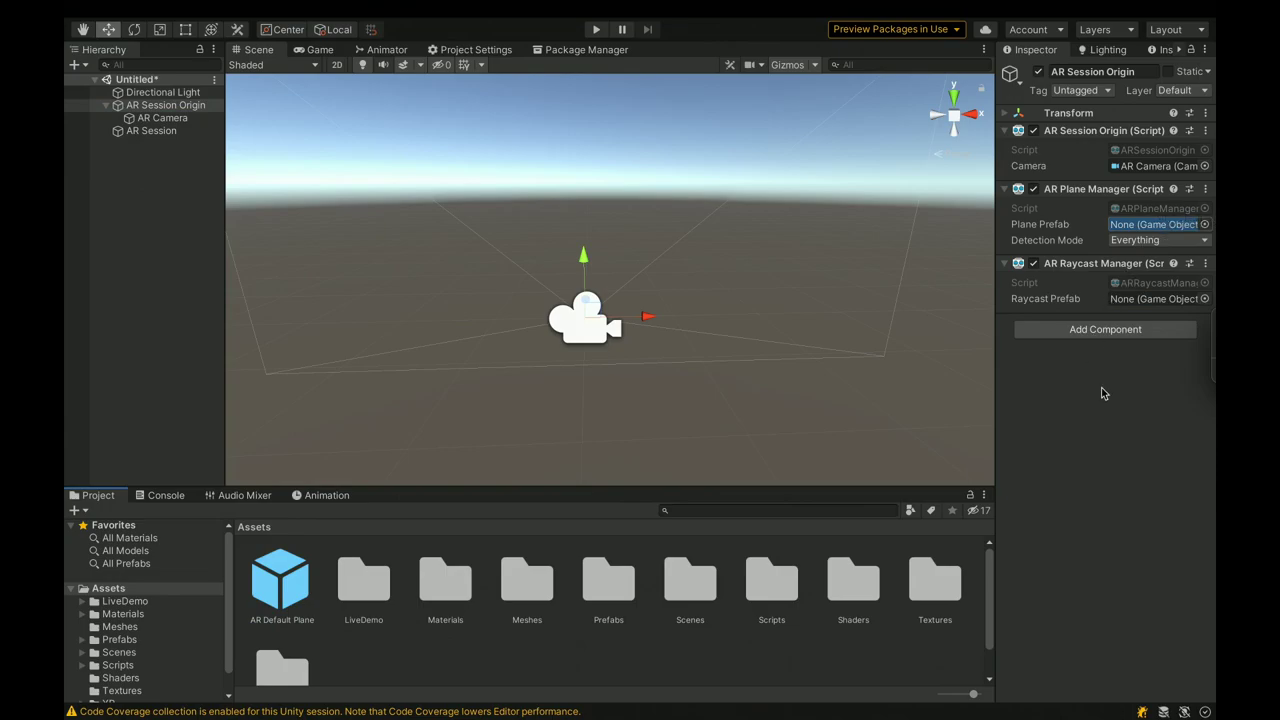
Step: Create a new C# script in Assets named PlaceOnTOuchPlane
{"action": "right_click", "coordinate": [453, 660]}
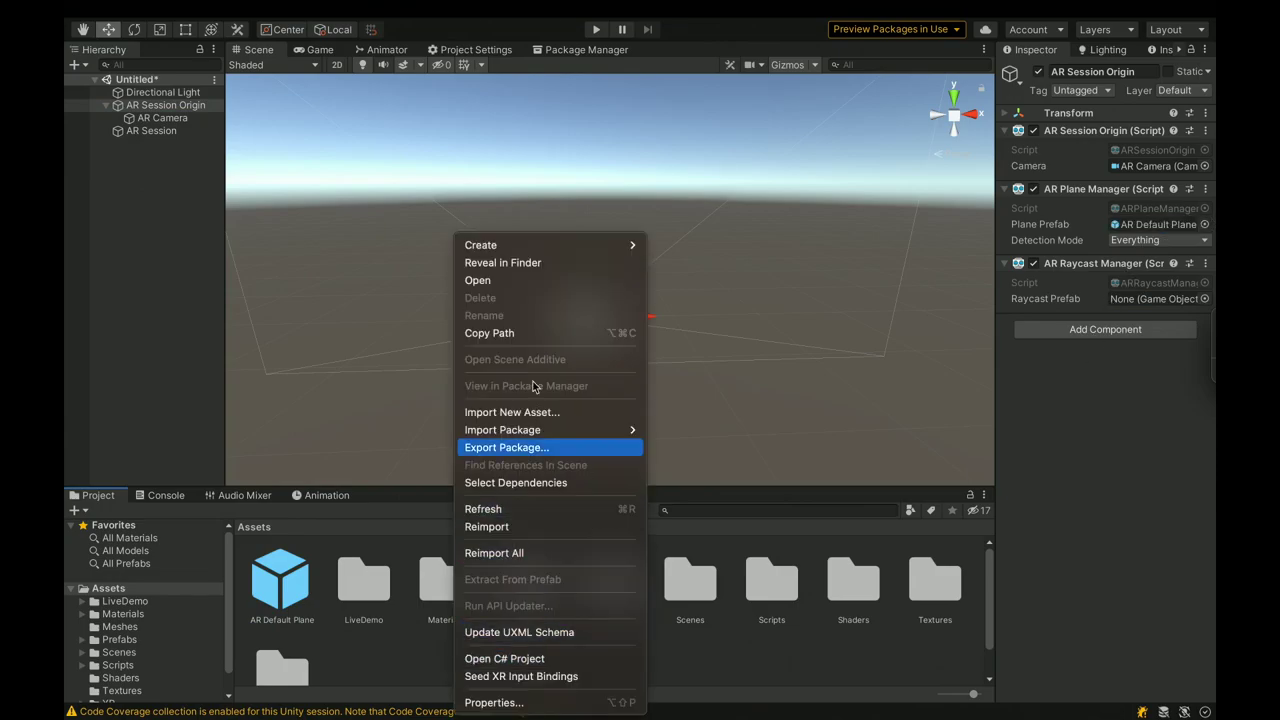
{"action": "mouse_move", "coordinate": [530, 248]}
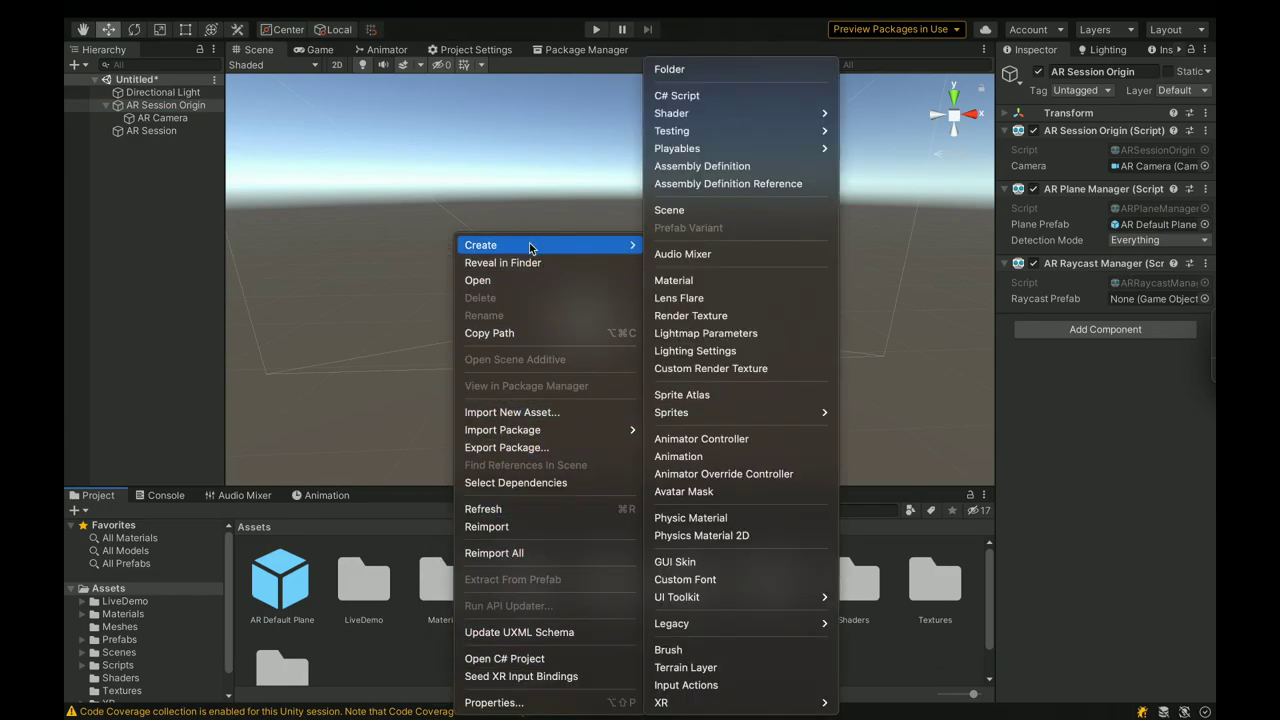
{"action": "left_click", "coordinate": [690, 96]}
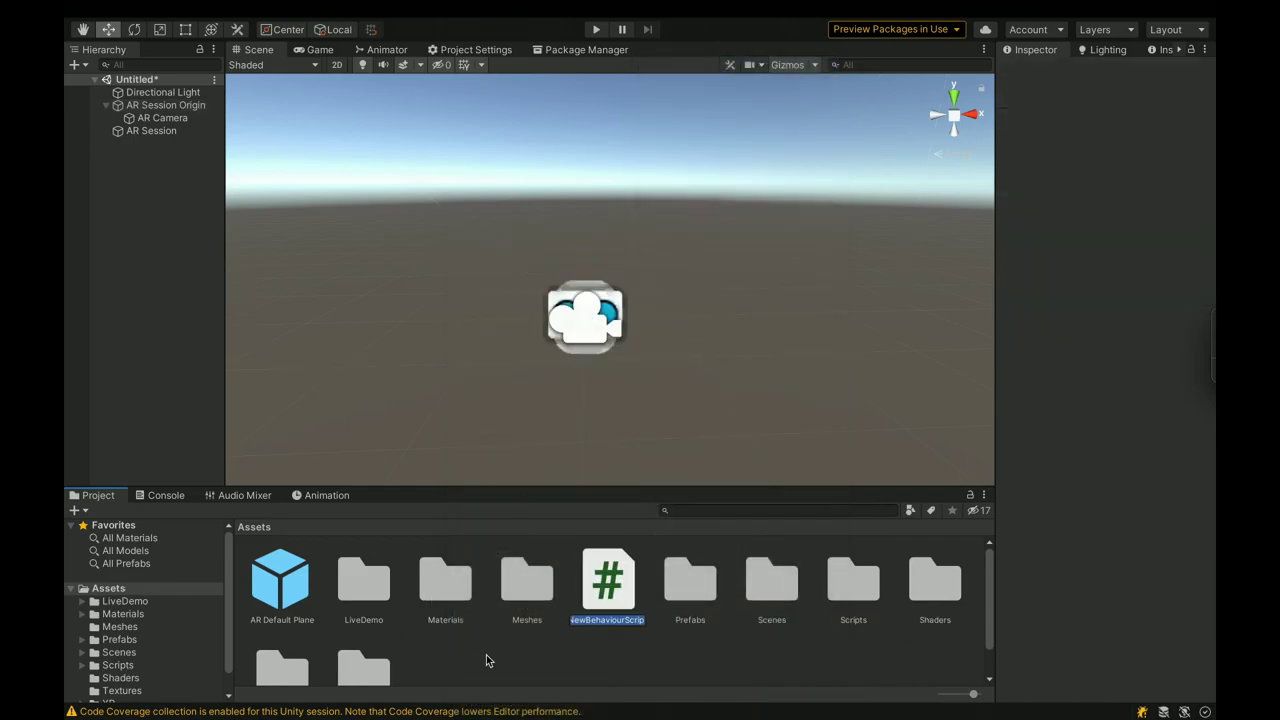
{"action": "type", "text": "Place"}
{"action": "type", "text": "On"}
{"action": "type", "text": "TO"}
{"action": "type", "text": "uchPlane"}
{"action": "key", "text": "Return"}
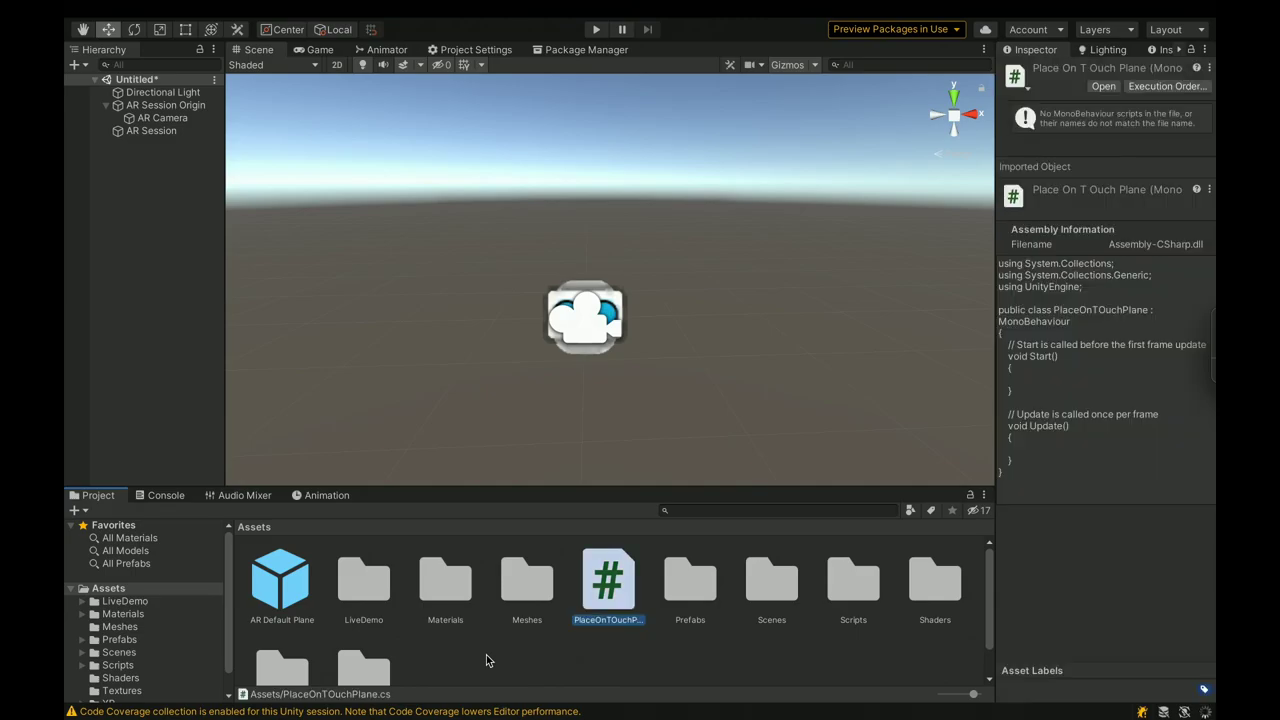
Step: Open the script in Rider and declare [SerializeField] private GameObject obj
{"action": "double_click", "coordinate": [628, 593]}
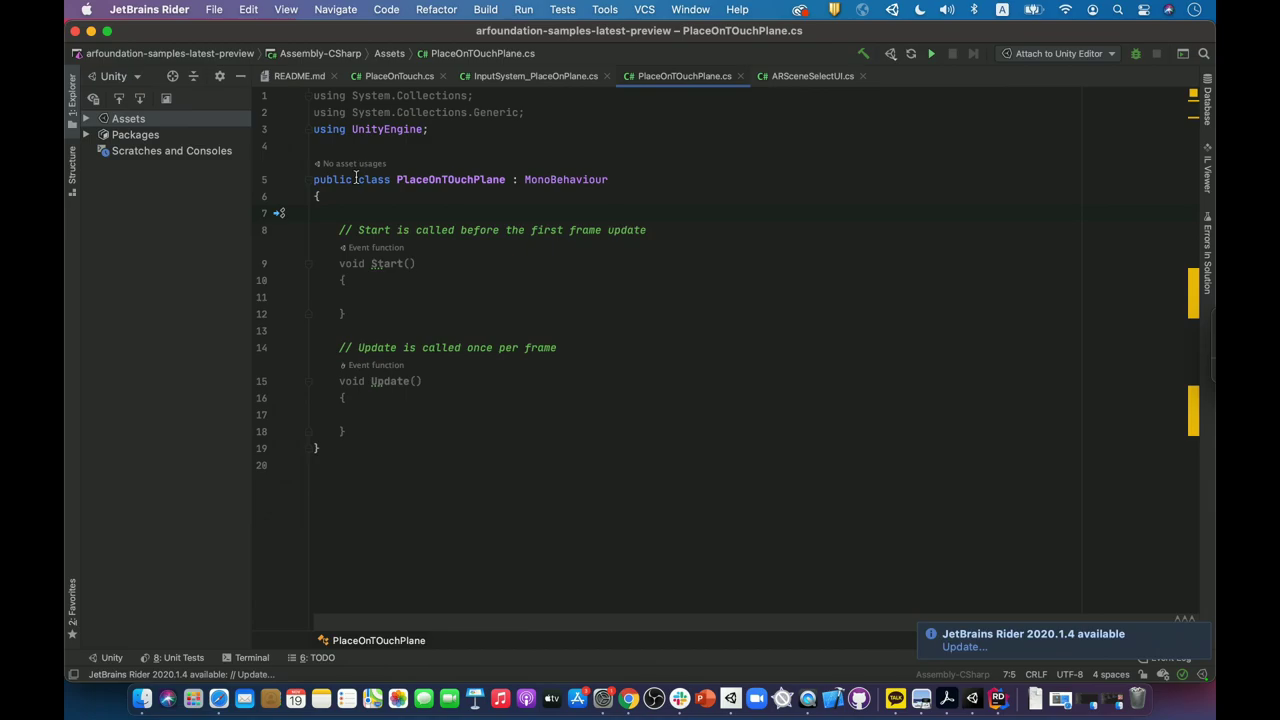
{"action": "type", "text": "[S"}
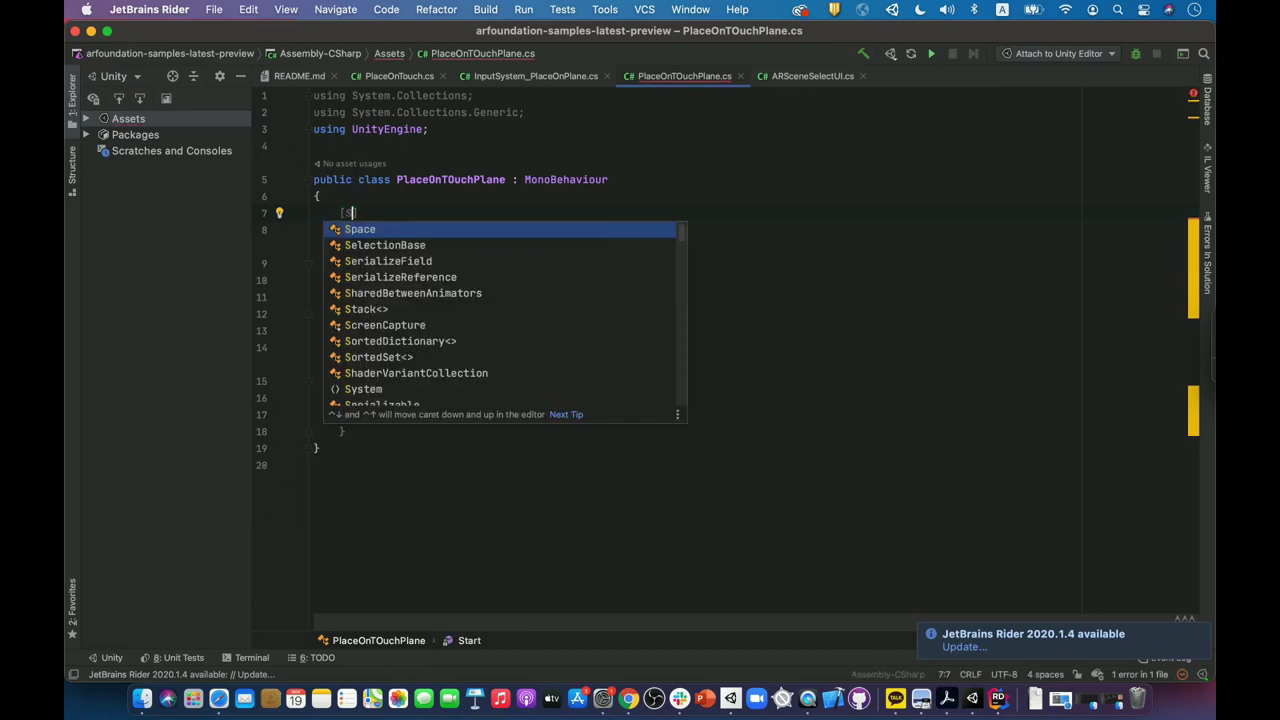
{"action": "type", "text": "eri"}
{"action": "key", "text": "Return"}
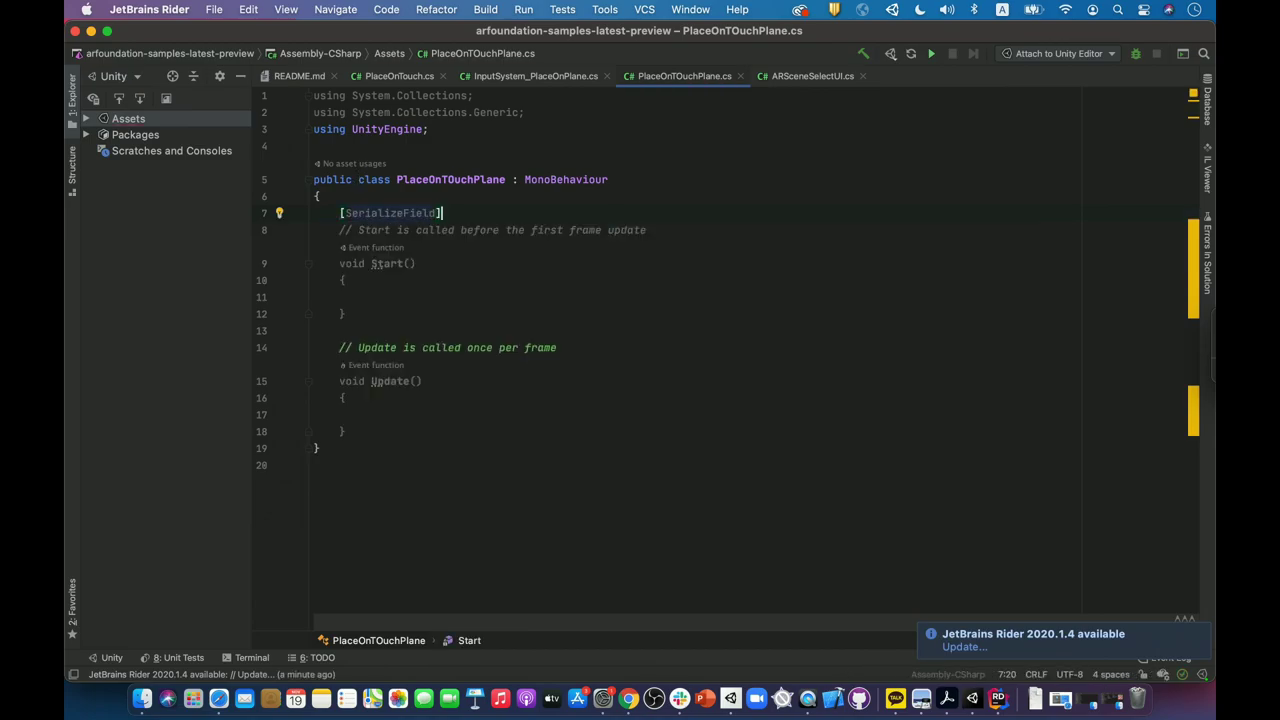
{"action": "type", "text": "priv"}
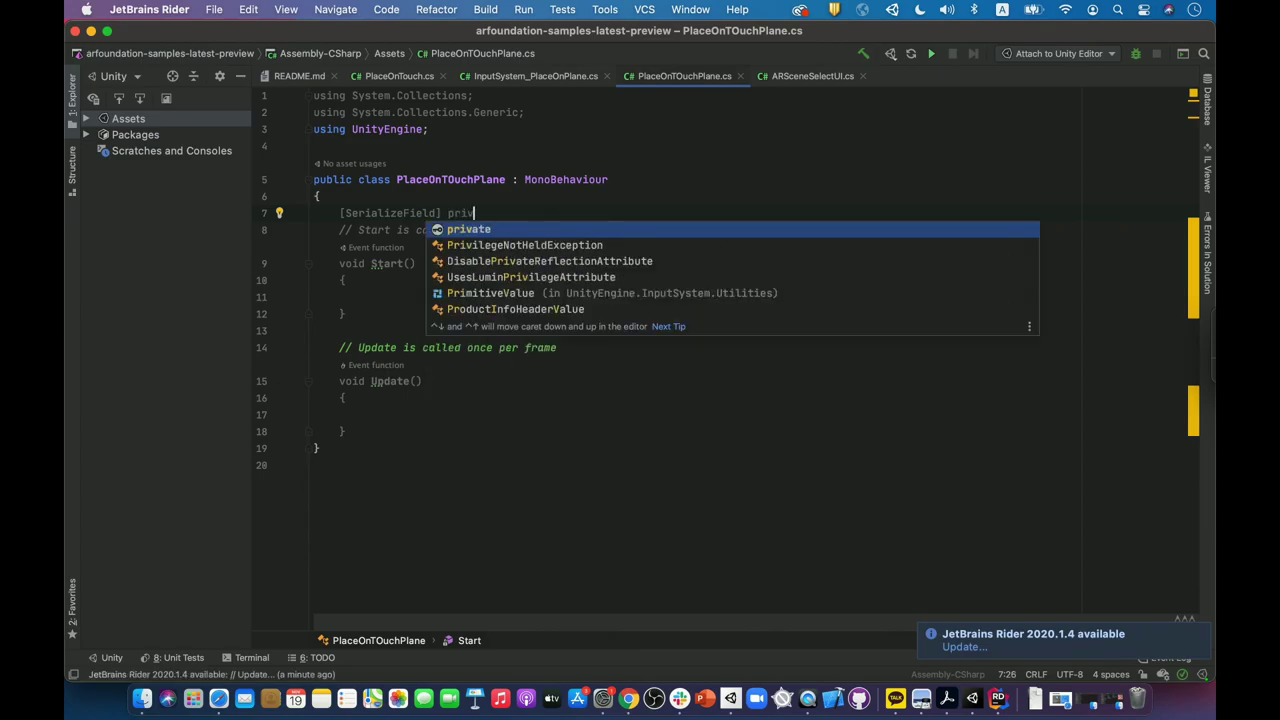
{"action": "key", "text": "Return"}
{"action": "type", "text": "Game"}
{"action": "key", "text": "Return"}
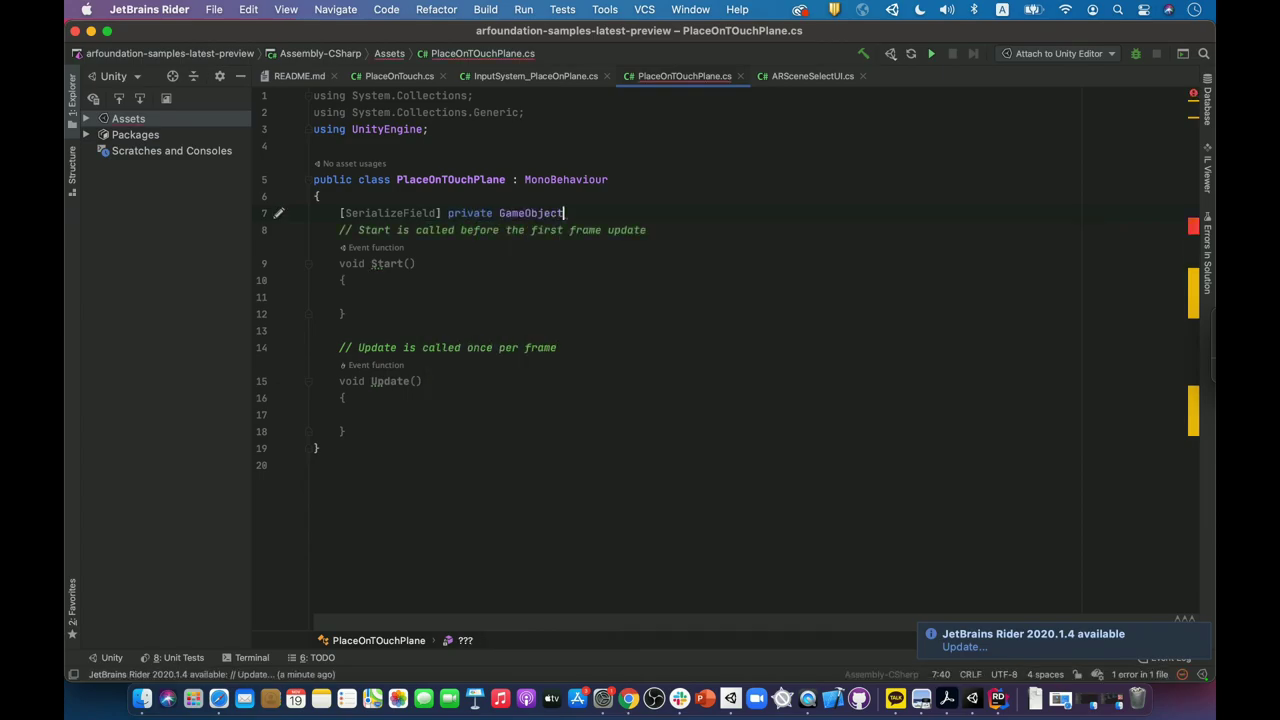
{"action": "type", "text": " obj;"}
{"action": "key", "text": "Return"}
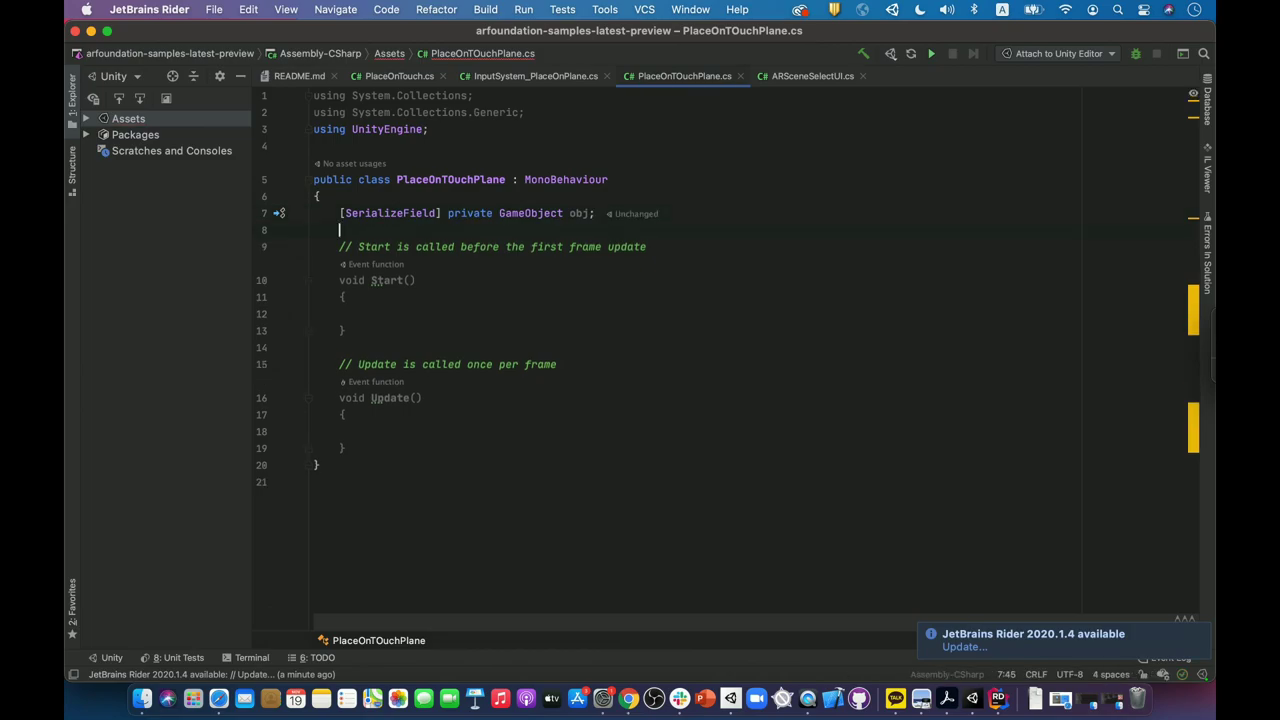
Step: Declare a [SerializeField] private ARRaycastManager field named m_RaycastManager
{"action": "type", "text": "["}
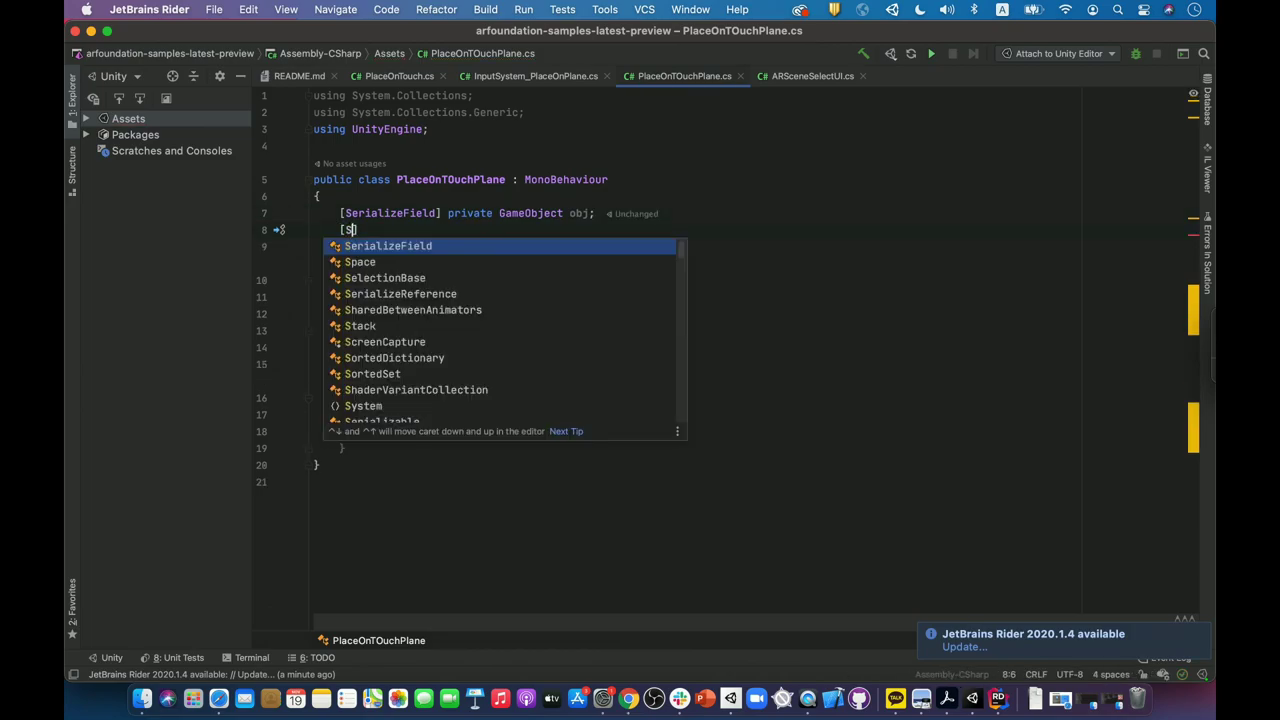
{"action": "type", "text": "Ser"}
{"action": "key", "text": "Return"}
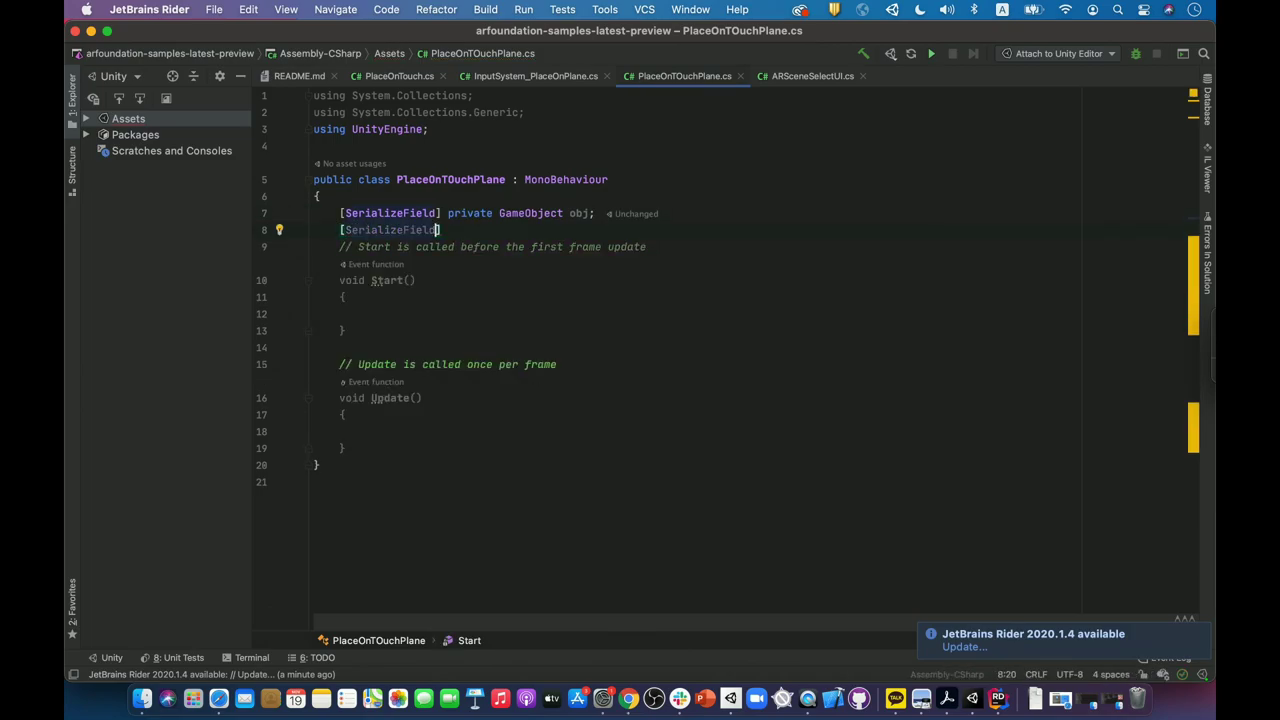
{"action": "type", "text": " priv"}
{"action": "key", "text": "Return"}
{"action": "type", "text": "ARRaycast"}
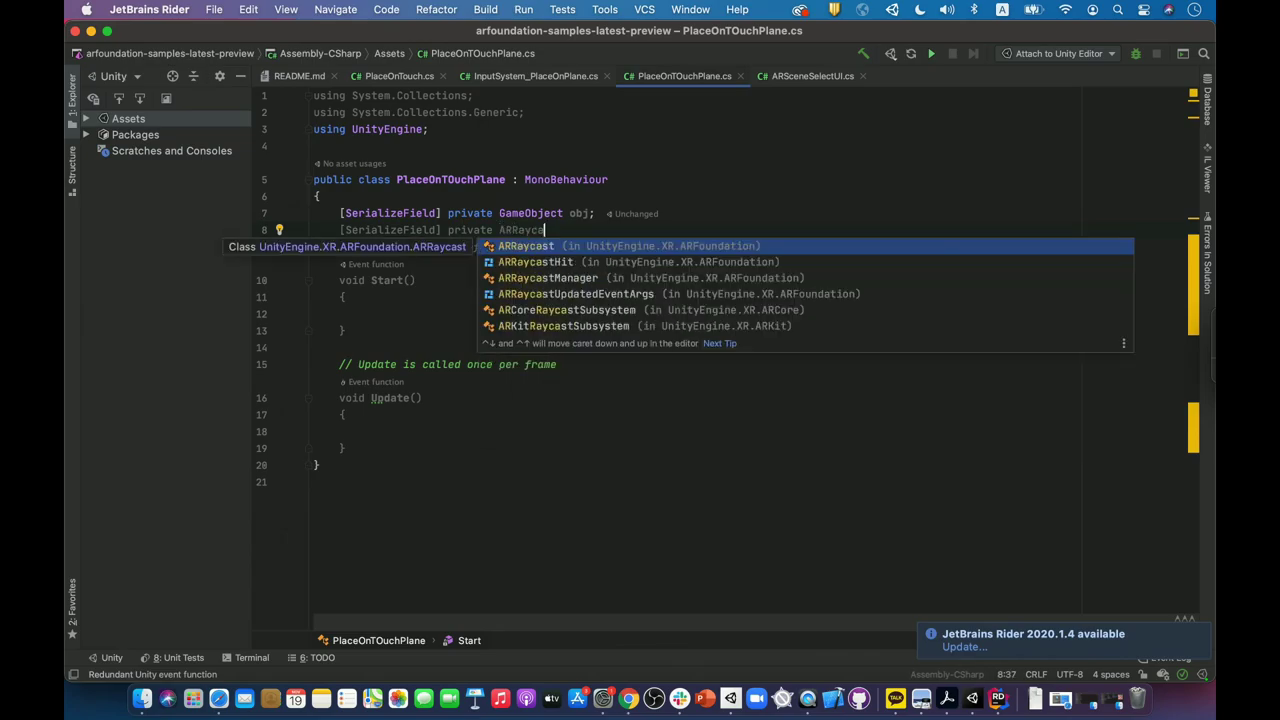
{"action": "key", "text": "Down"}
{"action": "key", "text": "Down"}
{"action": "key", "text": "Return"}
{"action": "type", "text": "m_ray"}
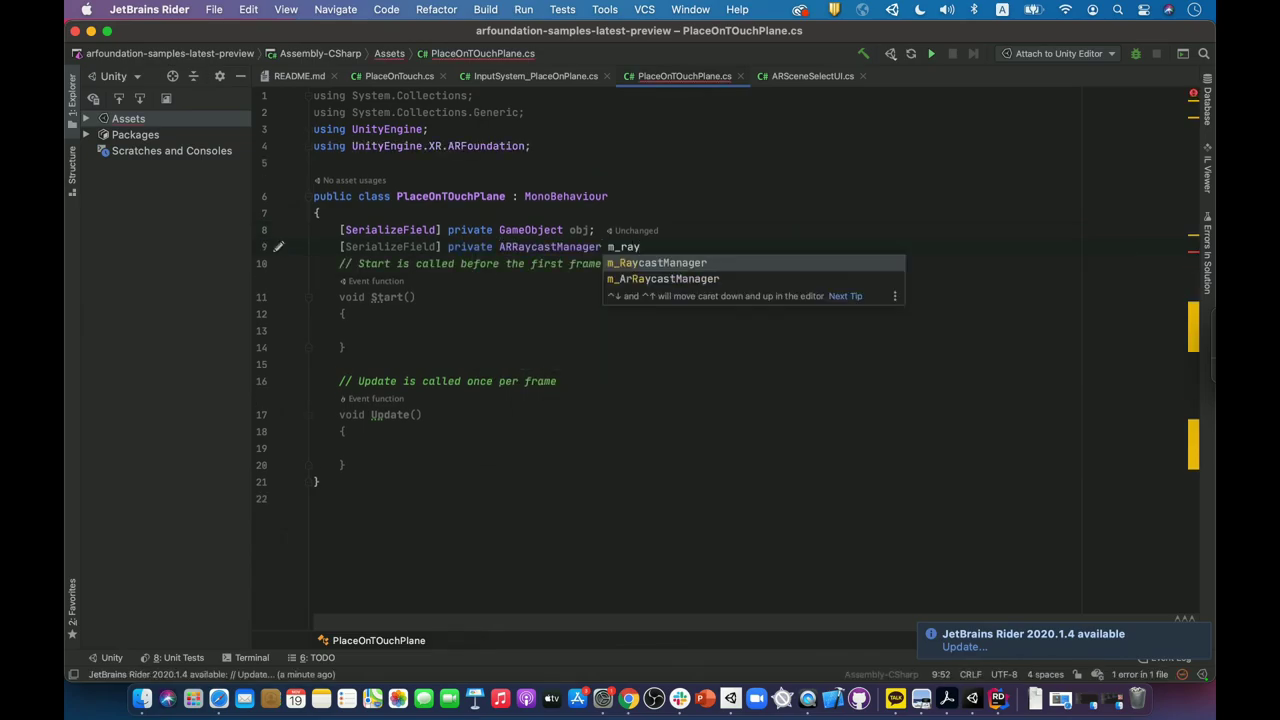
{"action": "key", "text": "Return"}
{"action": "type", "text": ";"}
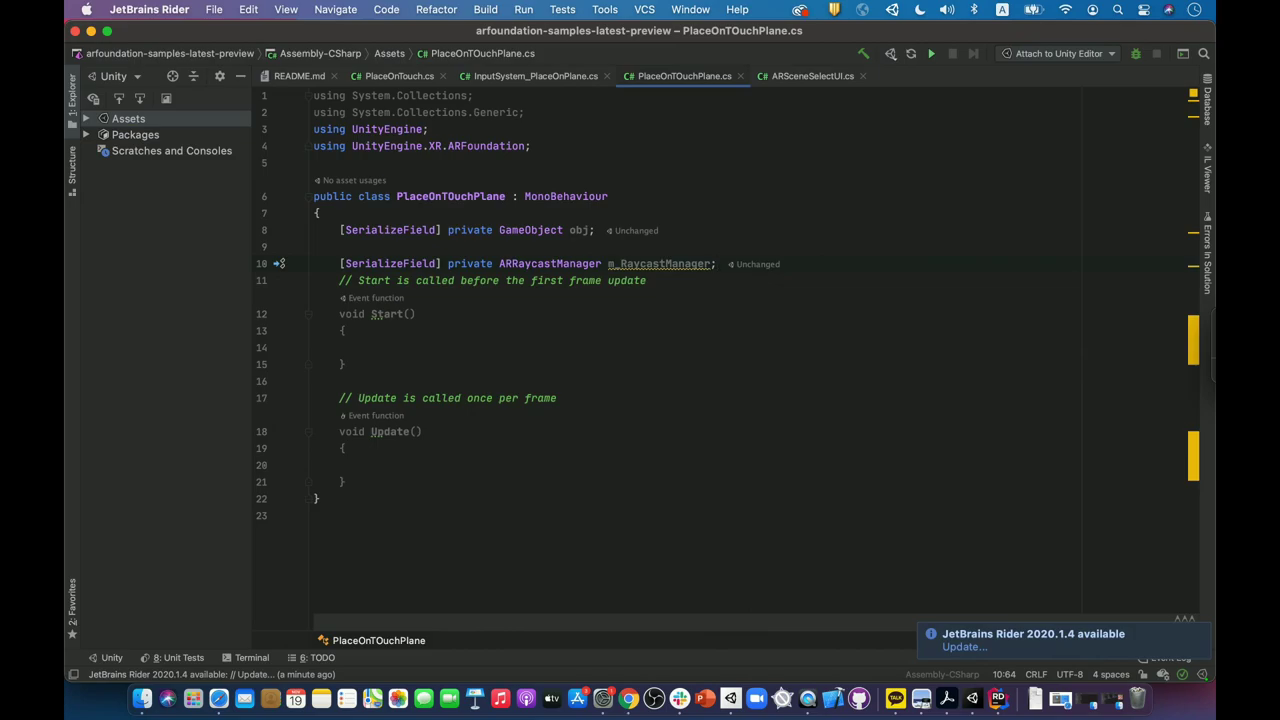
{"action": "key", "text": "Return"}
Step: Declare a private List<ARRaycastHit> field named m_Hits
{"action": "type", "text": "priv"}
{"action": "key", "text": "Return"}
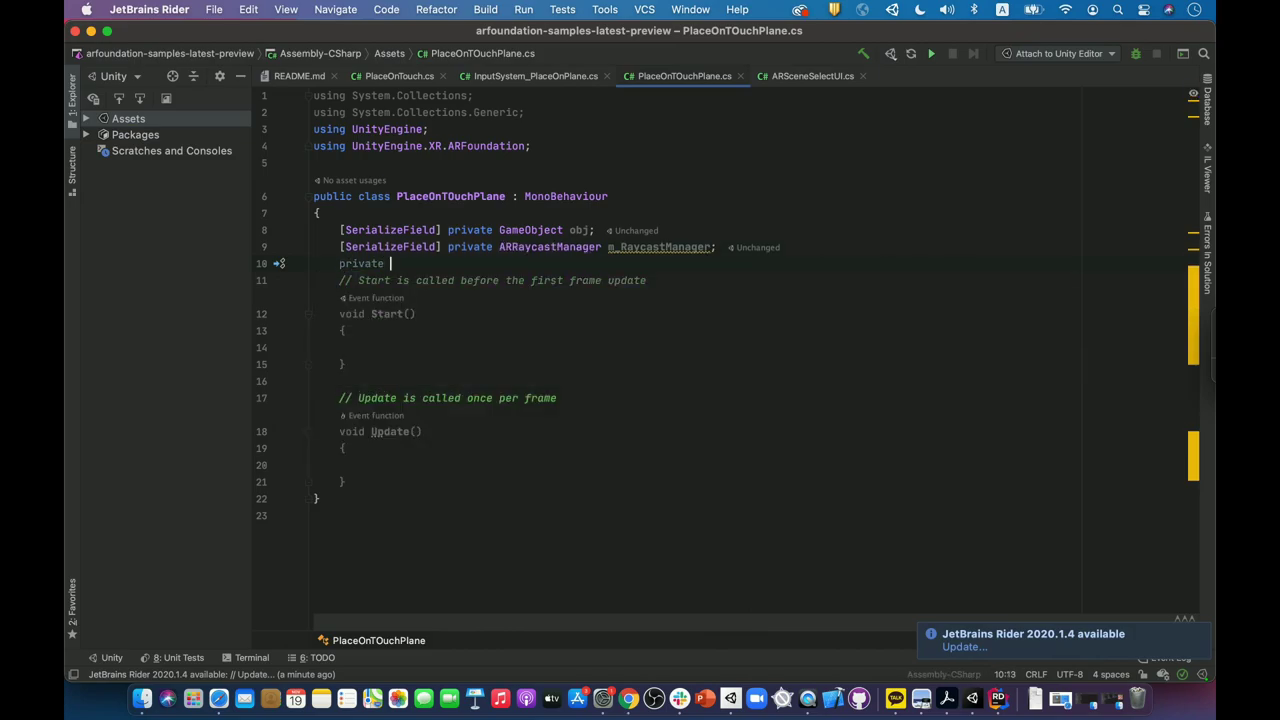
{"action": "type", "text": "Lis"}
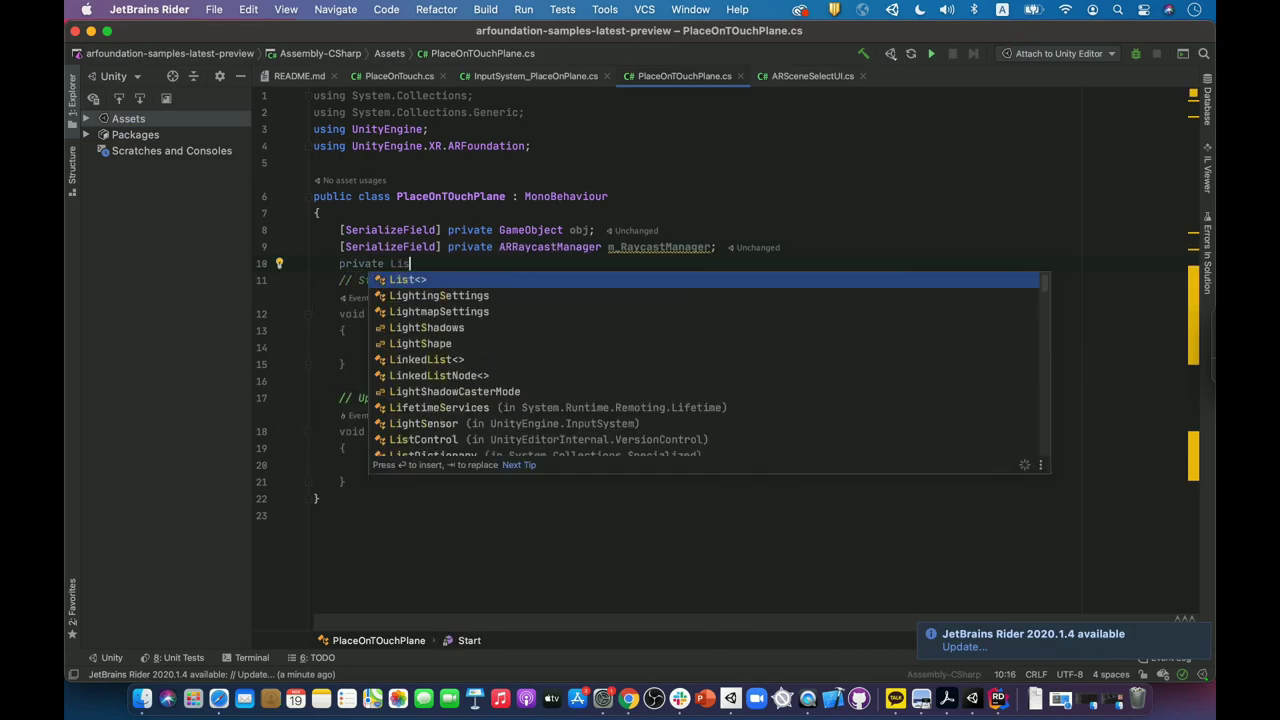
{"action": "type", "text": "t<ARRa"}
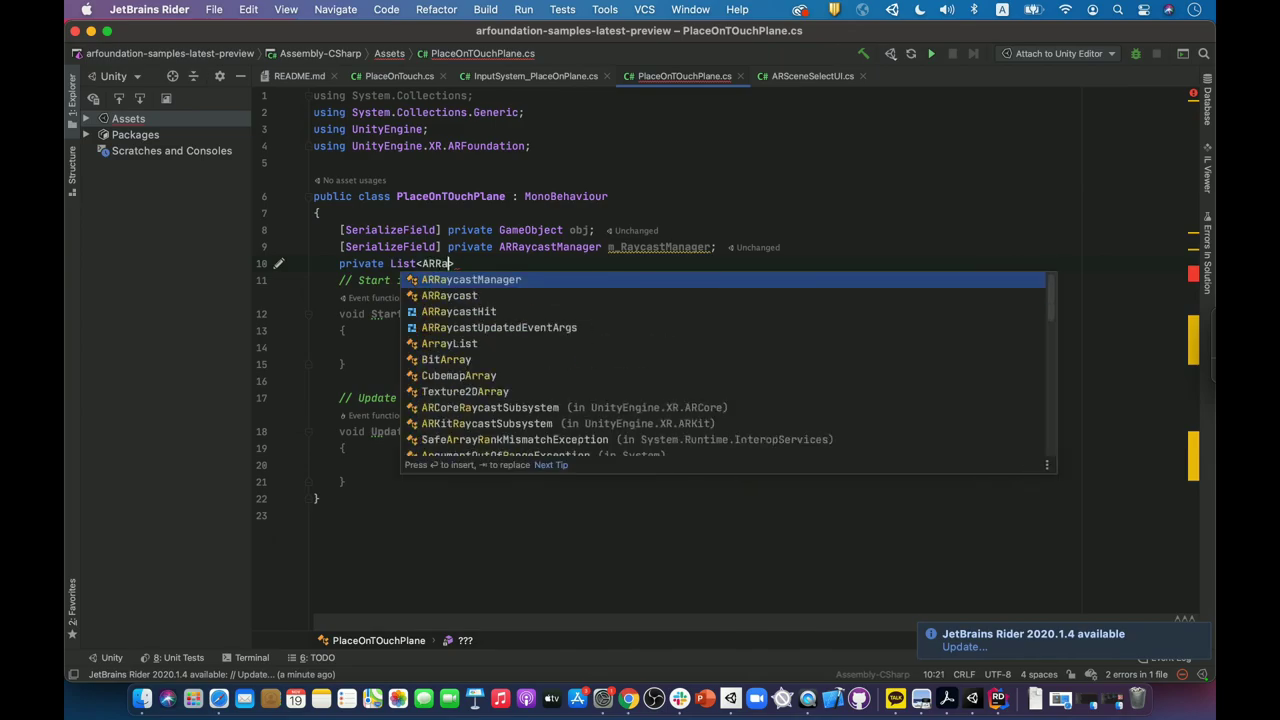
{"action": "key", "text": "Return"}
{"action": "type", "text": ">"}
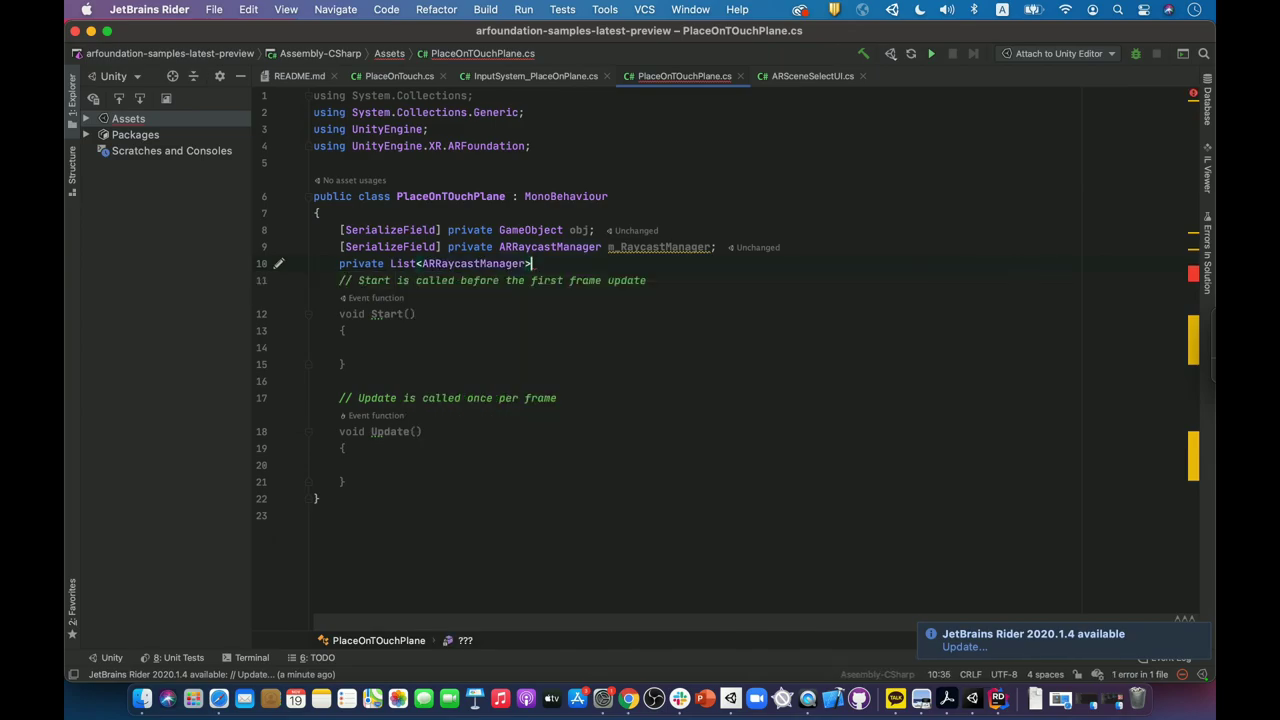
{"action": "key", "text": "super+z"}
{"action": "type", "text": "Ra"}
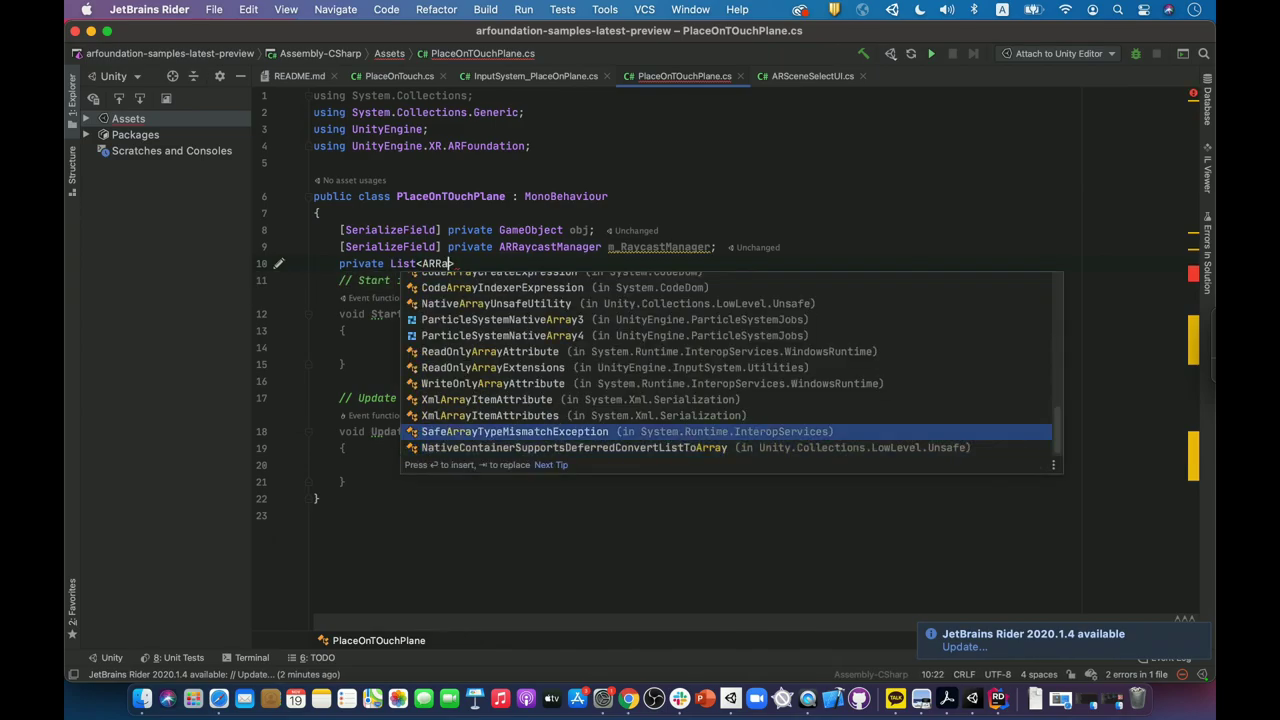
{"action": "type", "text": "yca"}
{"action": "key", "text": "Return"}
{"action": "type", "text": ">"}
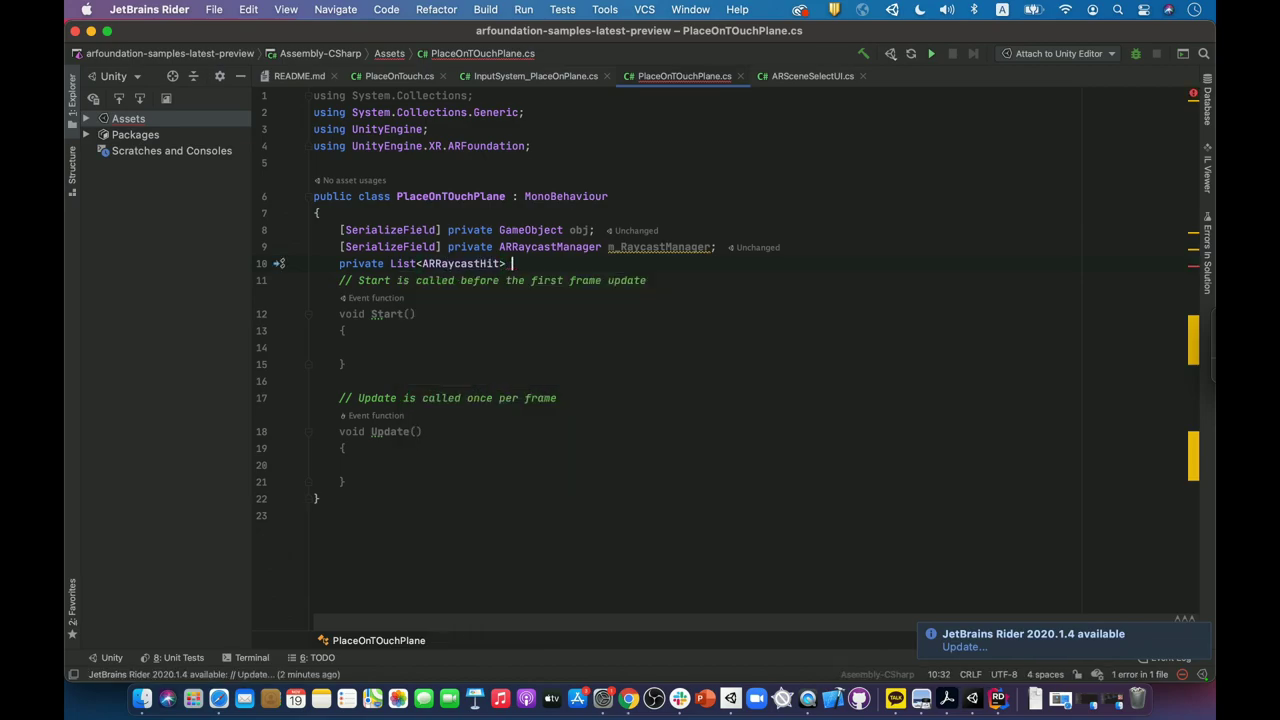
{"action": "type", "text": " m_ha"}
{"action": "key", "text": "Escape"}
{"action": "key", "text": "BackSpace"}
{"action": "type", "text": "its"}
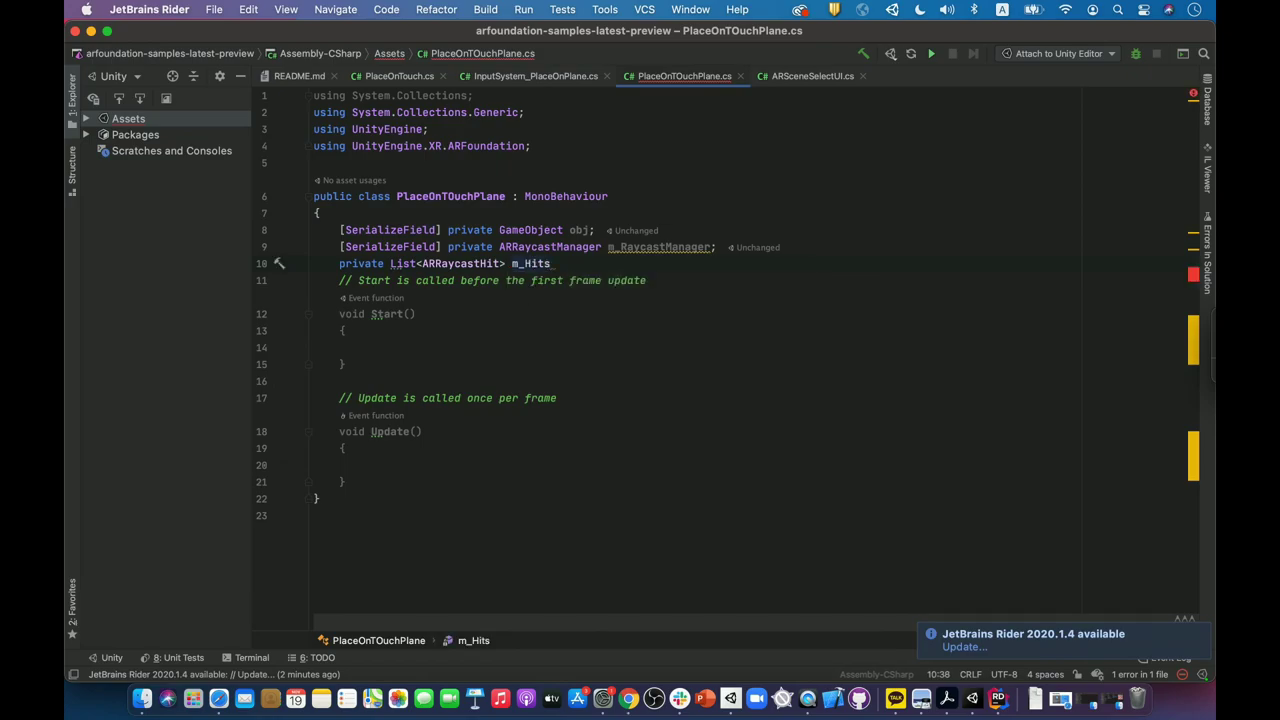
{"action": "type", "text": ";"}
{"action": "key", "text": "Home"}
{"action": "key", "text": "Return"}
Step: Tidy the spacing and initialise m_Hits with new List<ARRaycastHit>()
{"action": "key", "text": "End"}
{"action": "key", "text": "Return"}
{"action": "key", "text": "Up"}
{"action": "key", "text": "Up"}
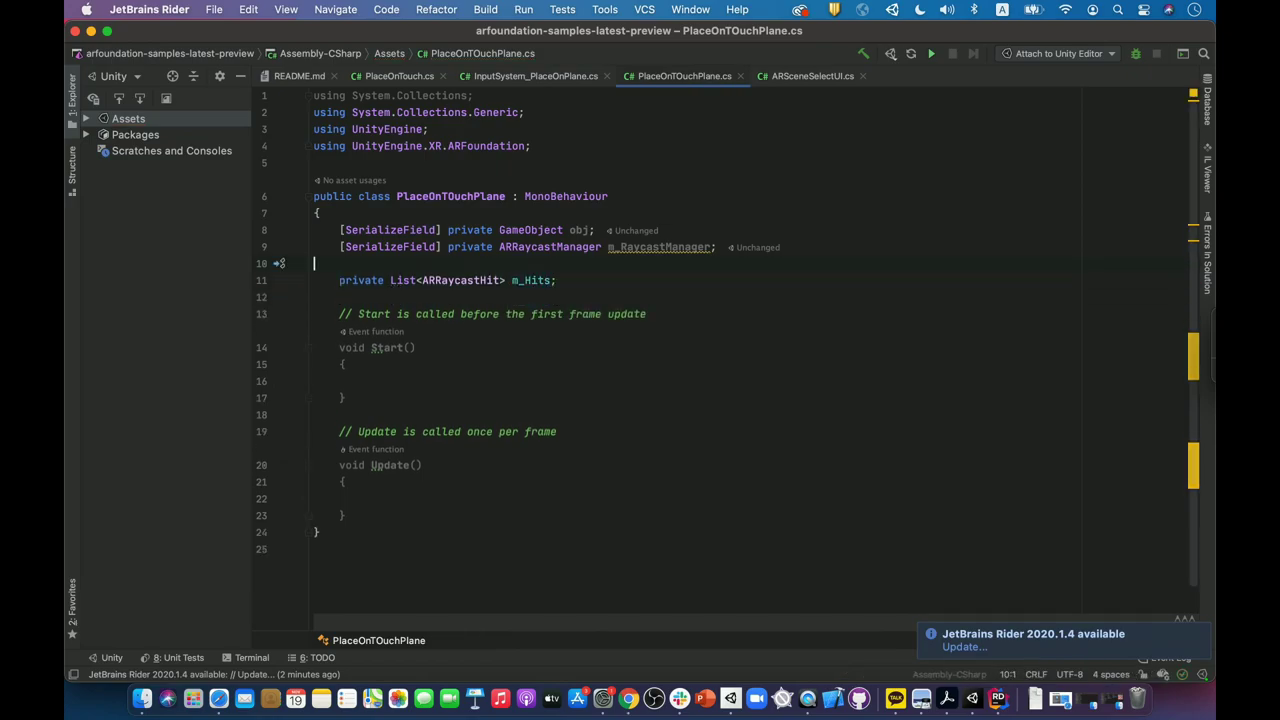
{"action": "key", "text": "Delete"}
{"action": "key", "text": "End"}
{"action": "key", "text": "Left"}
{"action": "type", "text": "= new"}
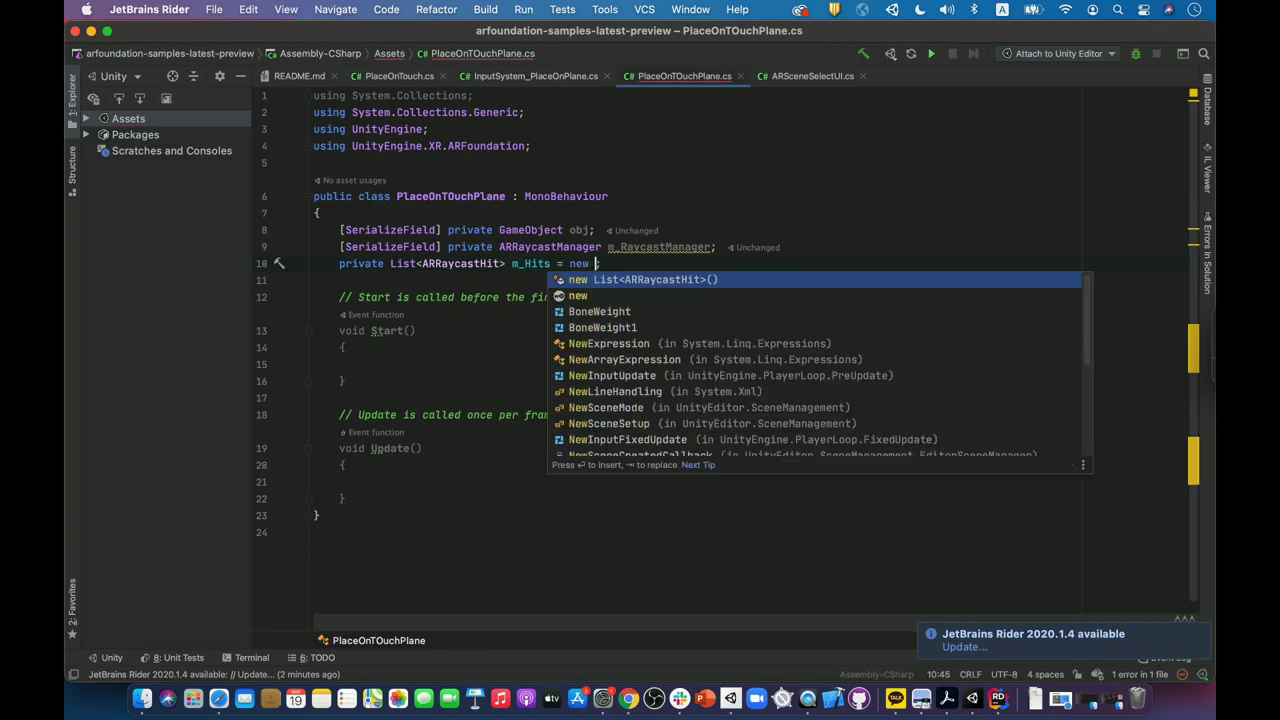
{"action": "key", "text": "Return"}
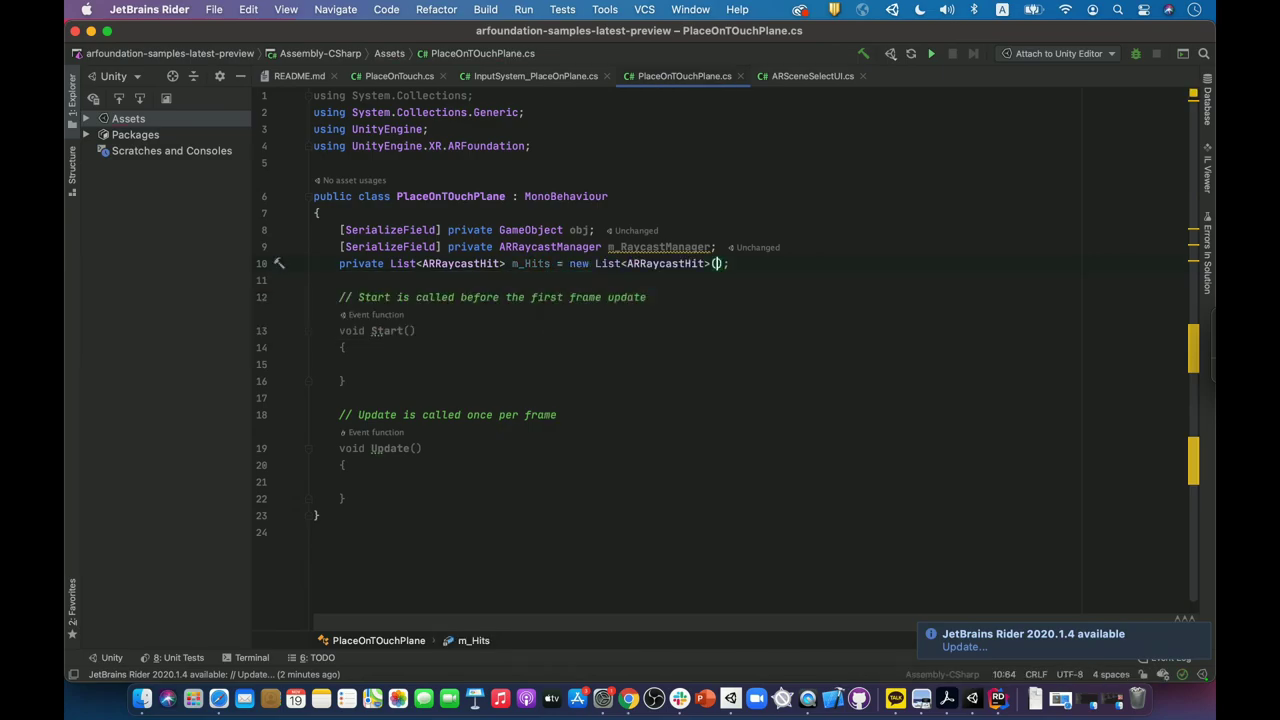
{"action": "key", "text": "Escape"}
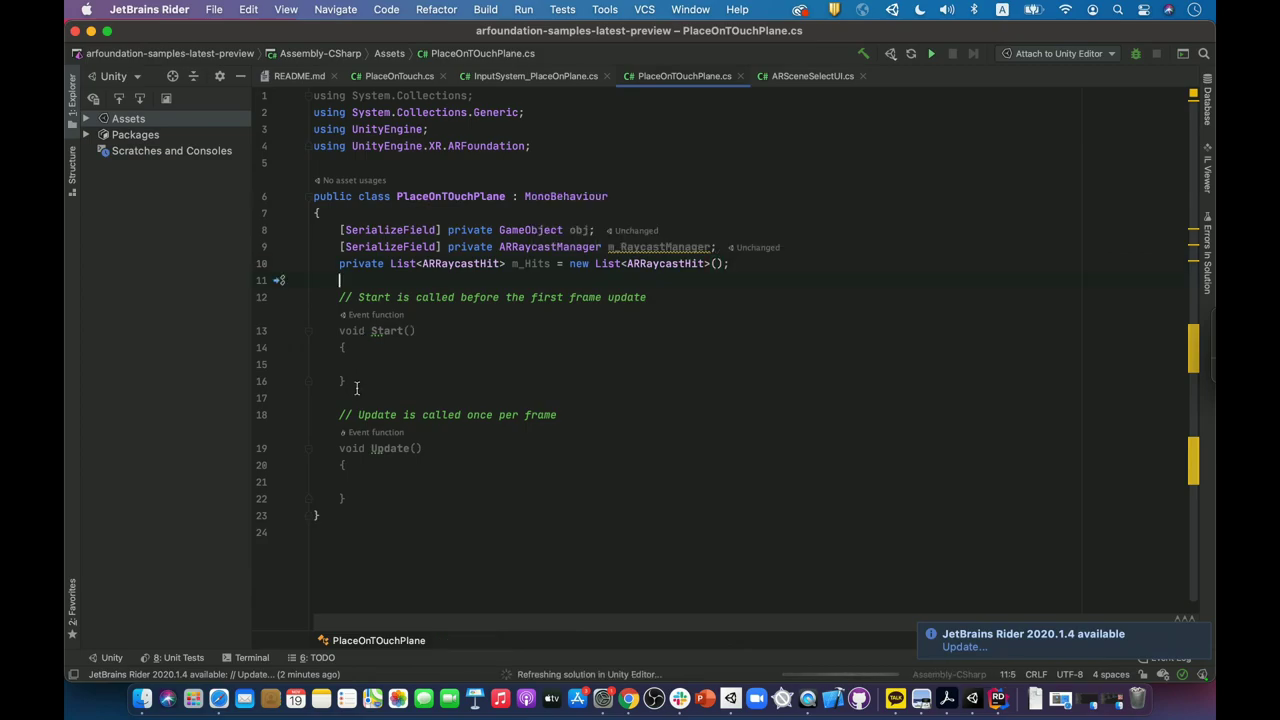
Step: Delete the unused Start method and move into the Update method body
{"action": "left_click_drag", "start_coordinate": [345, 381], "coordinate": [285, 281]}
{"action": "key", "text": "BackSpace"}
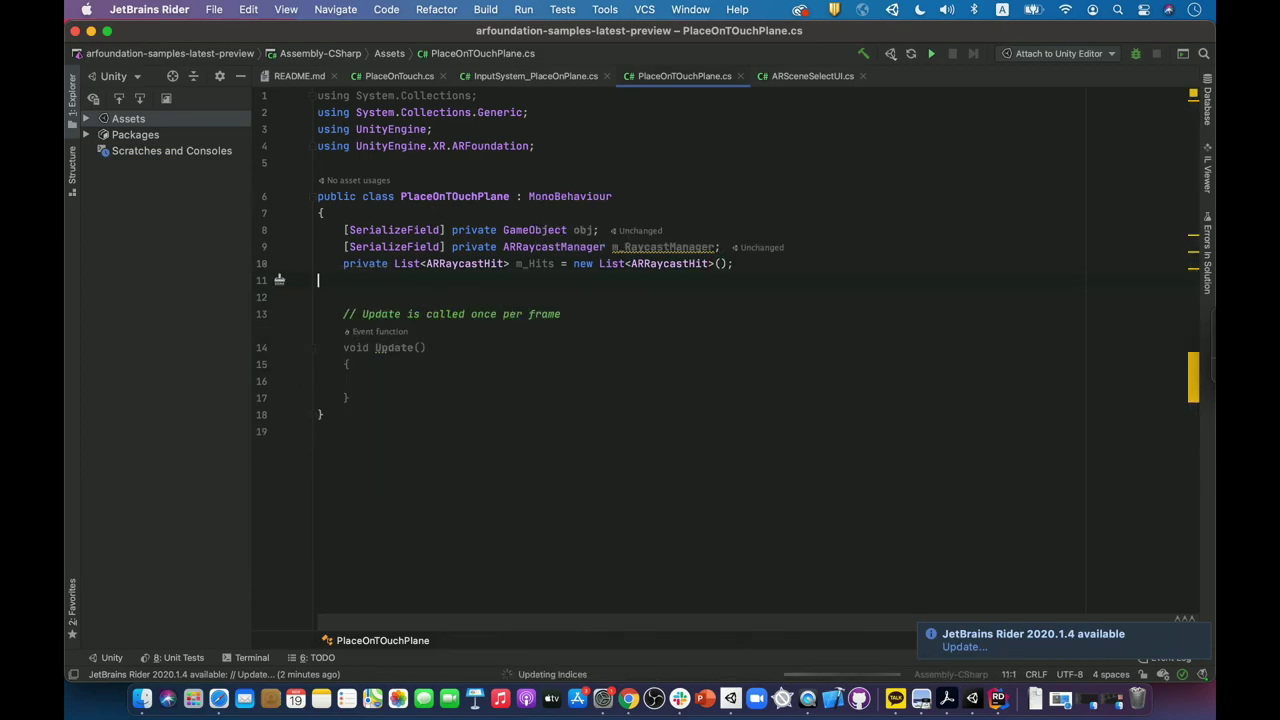
{"action": "key", "text": "Down"}
{"action": "key", "text": "Down"}
{"action": "key", "text": "Down"}
{"action": "key", "text": "Down"}
{"action": "key", "text": "Down"}
{"action": "key", "text": "Tab"}
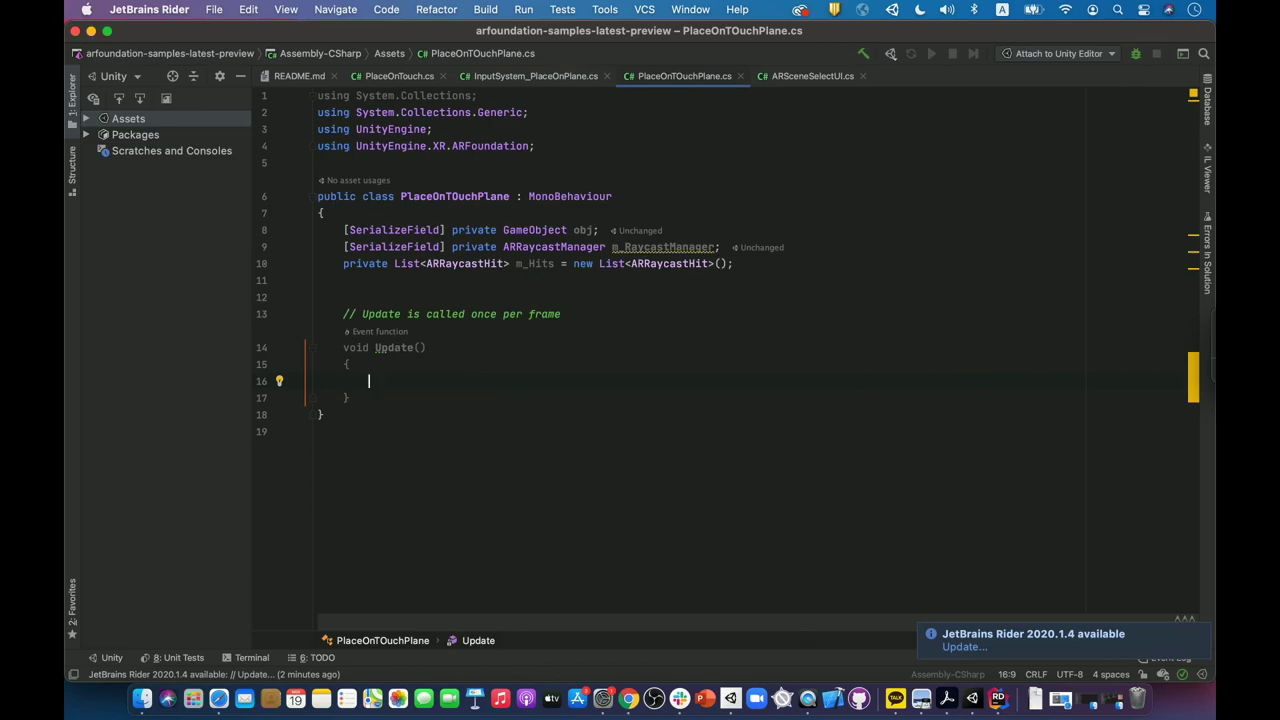
Step: Add an if (Input.touchCount > 0) block in Update
{"action": "type", "text": "if( Input"}
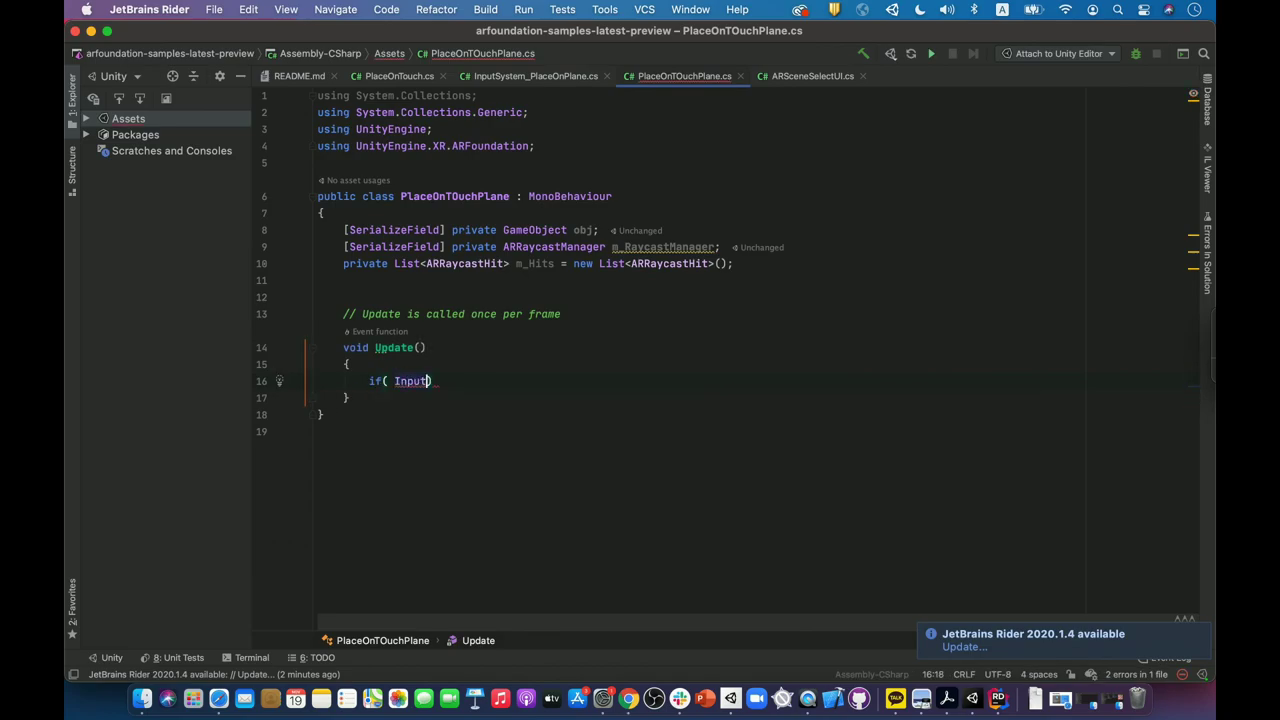
{"action": "type", "text": ".tou"}
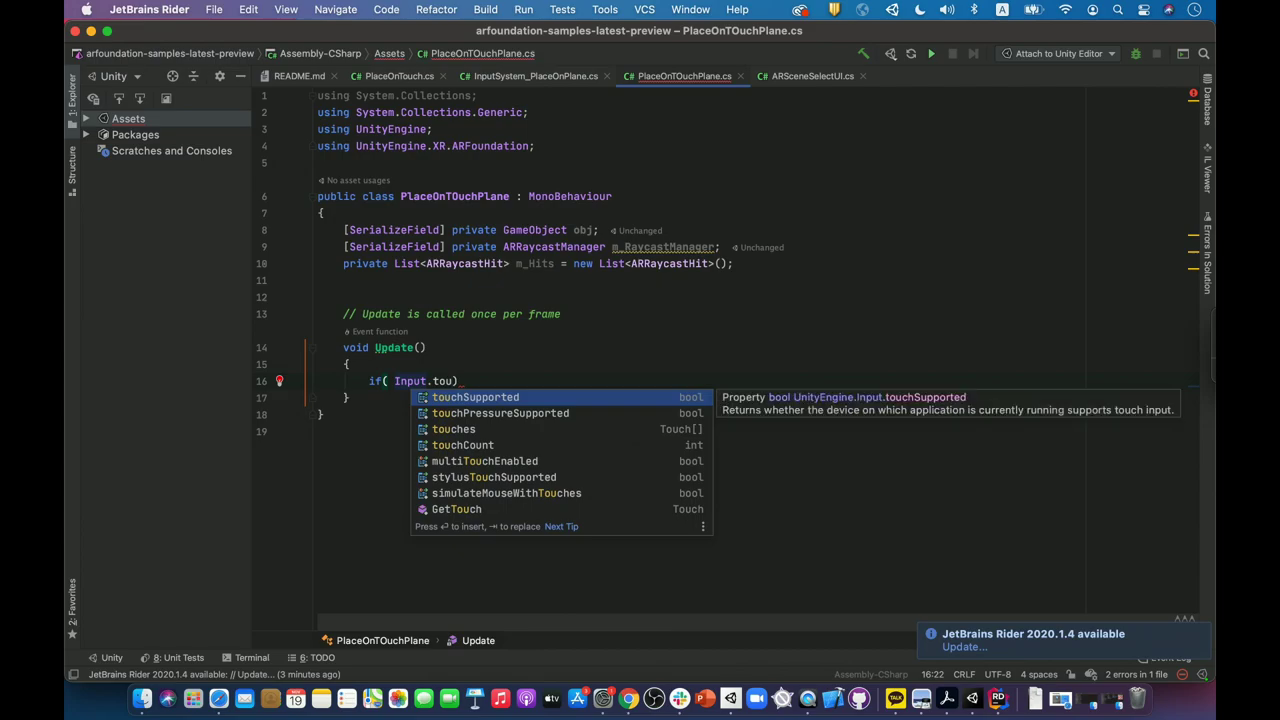
{"action": "key", "text": "Down"}
{"action": "key", "text": "Down"}
{"action": "key", "text": "Down"}
{"action": "key", "text": "Return"}
{"action": "type", "text": "> "}
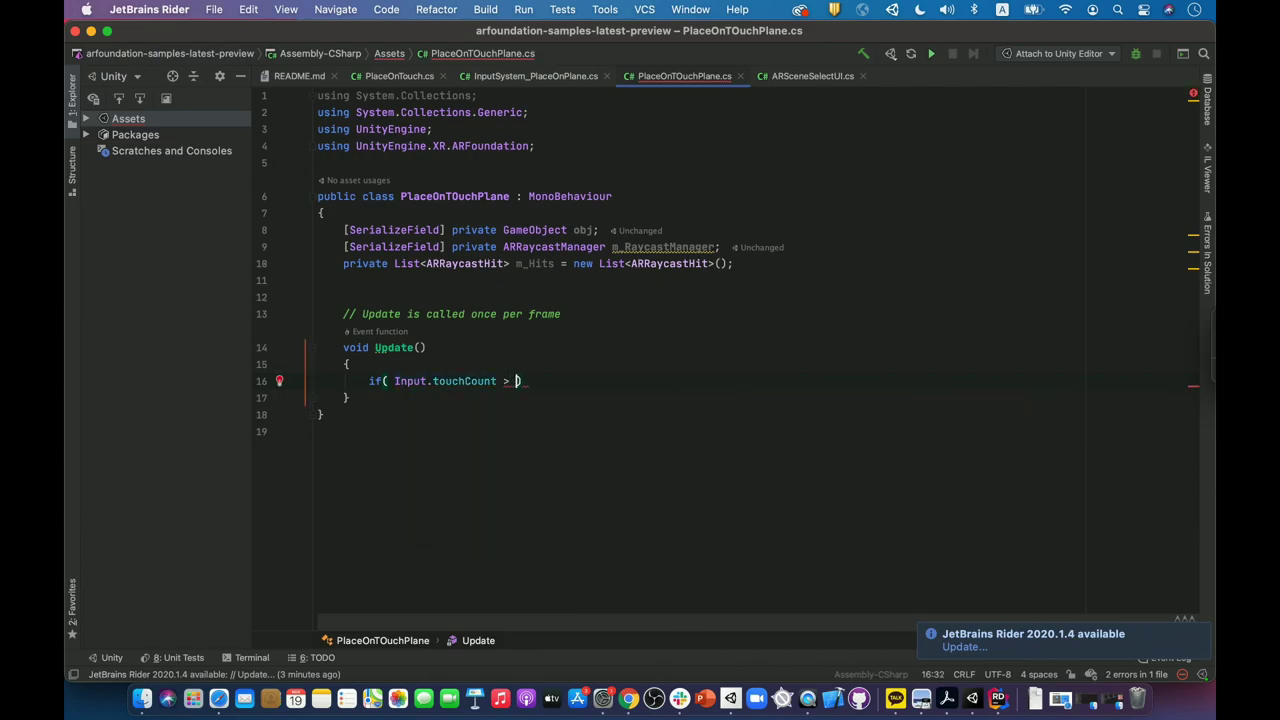
{"action": "type", "text": "0"}
{"action": "key", "text": "ctrl+shift+Return"}
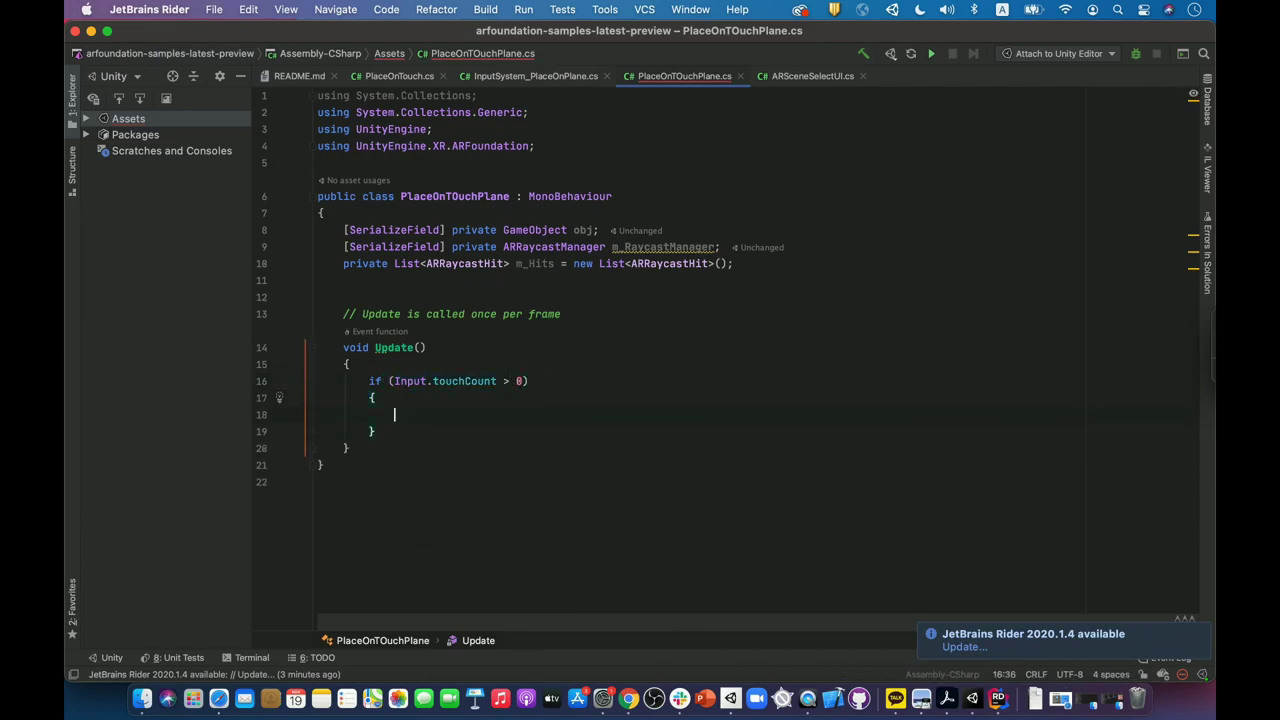
Step: Store the first touch with var t = Input.GetTouch(0);
{"action": "type", "text": "var t"}
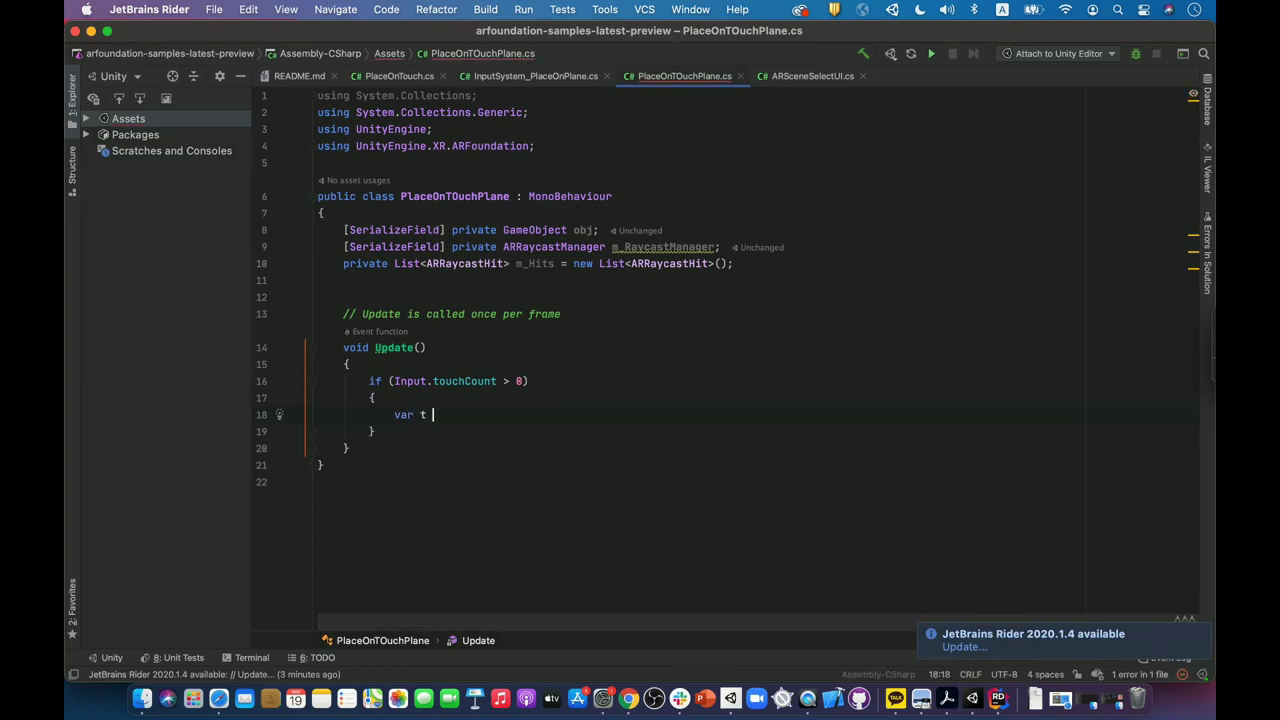
{"action": "type", "text": " = In"}
{"action": "key", "text": "Return"}
{"action": "type", "text": ".Gettu"}
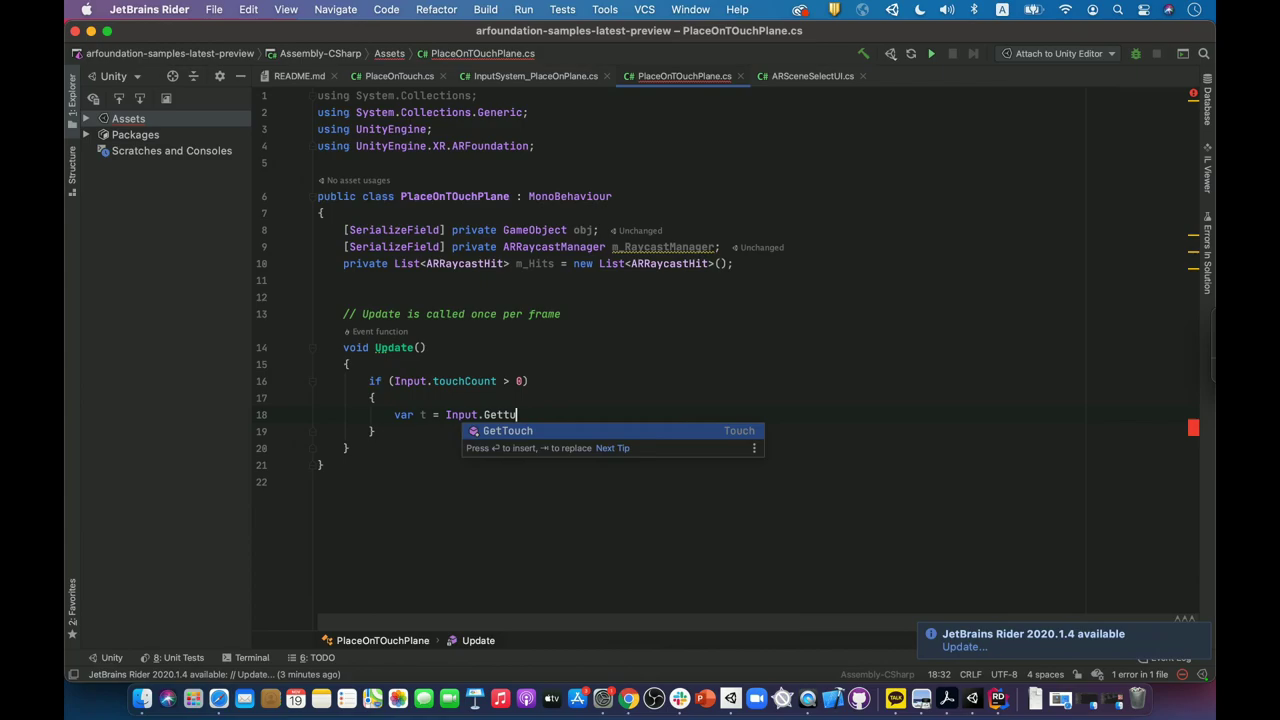
{"action": "key", "text": "Return"}
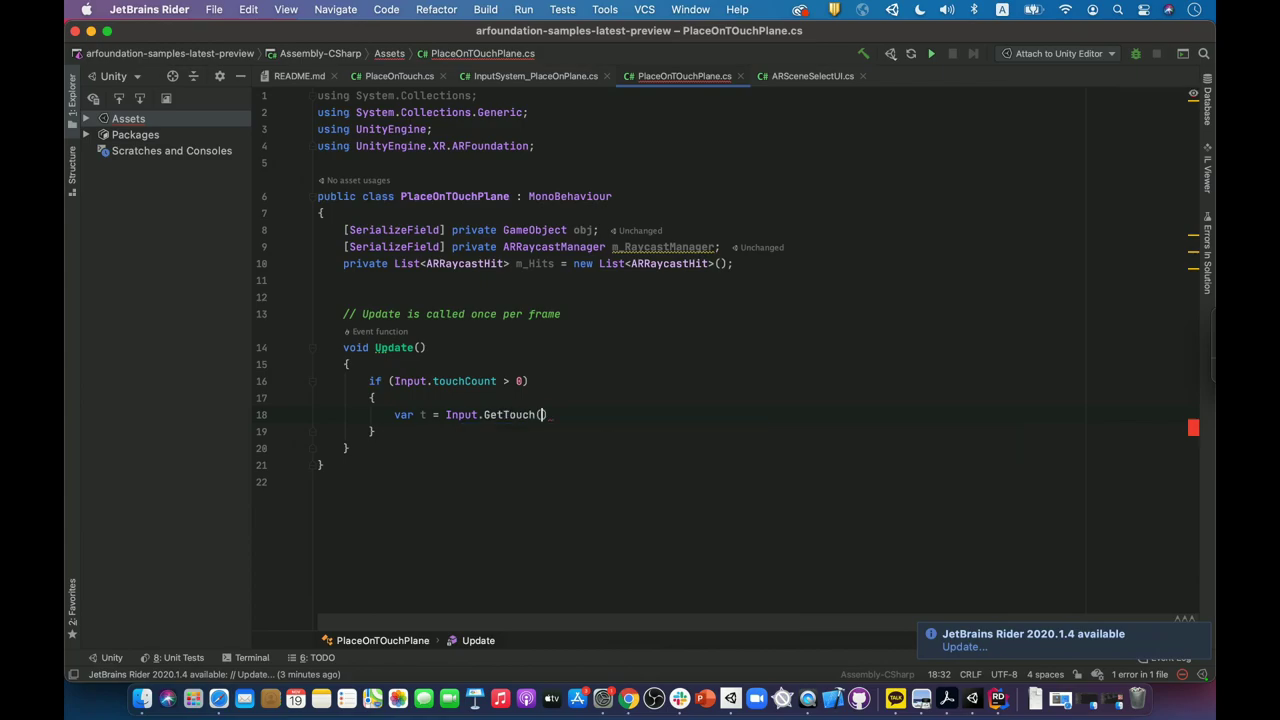
{"action": "type", "text": "0)"}
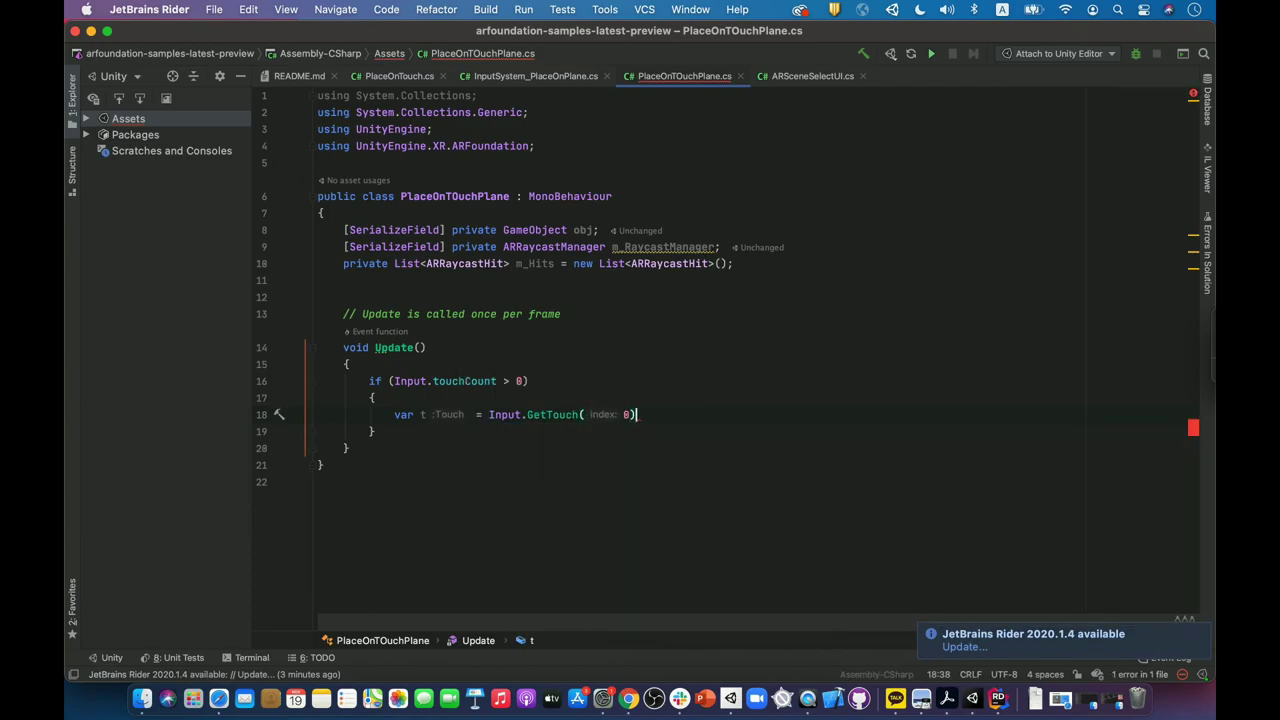
{"action": "type", "text": ";"}
{"action": "key", "text": "Return"}
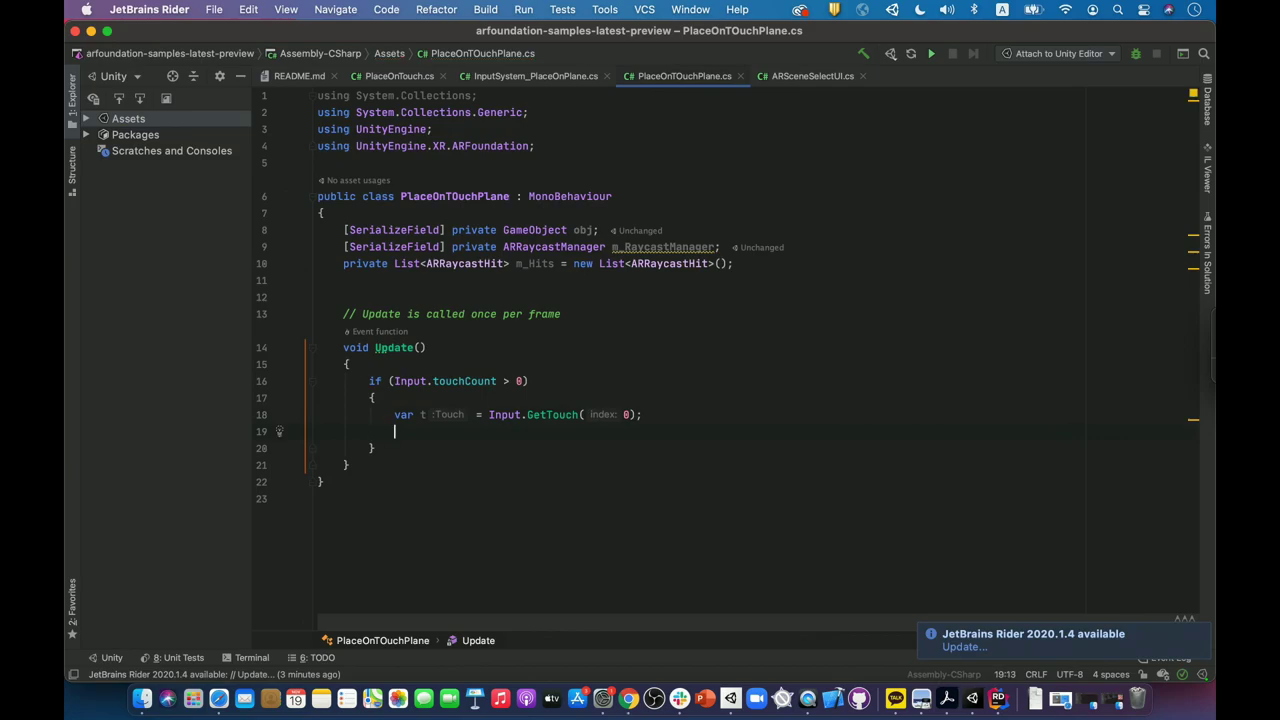
Step: Add an if (t.phase == TouchPhase.Began) block inside the touch check
{"action": "type", "text": "if( t"}
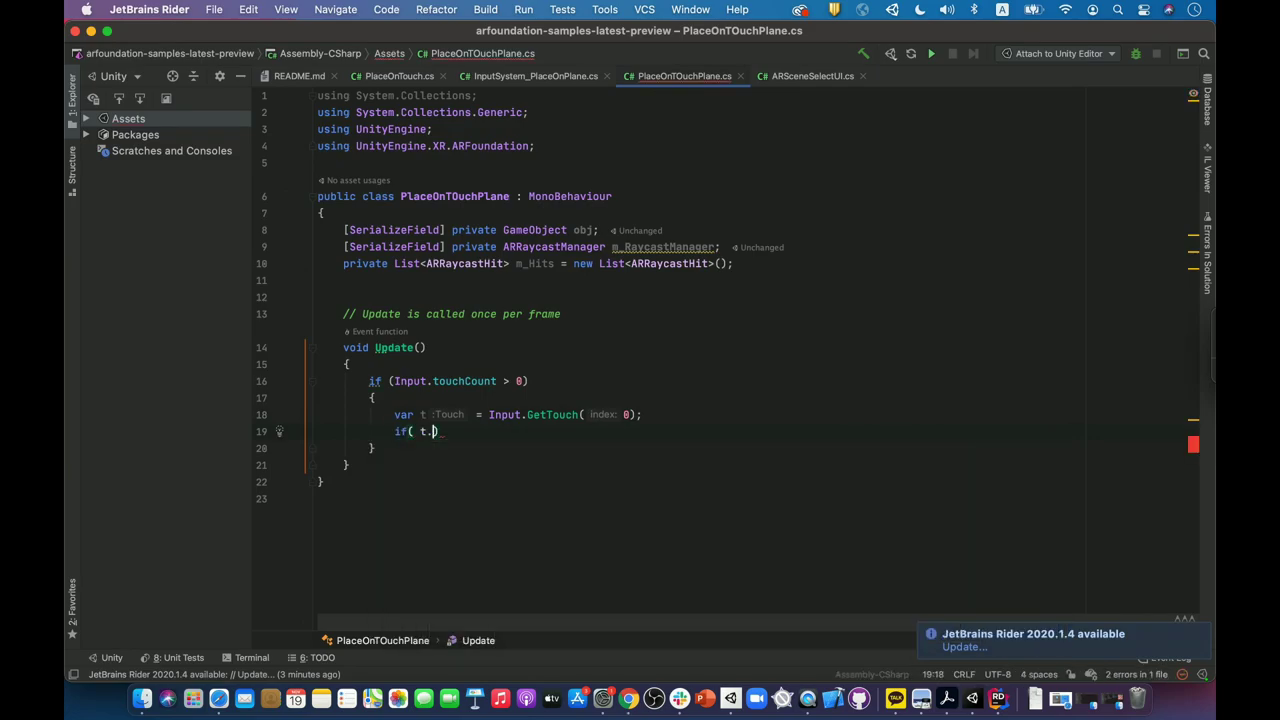
{"action": "type", "text": ".p"}
{"action": "key", "text": "Return"}
{"action": "type", "text": "=="}
{"action": "type", "text": "Toc"}
{"action": "type", "text": "uchPhase.B"}
{"action": "key", "text": "Return"}
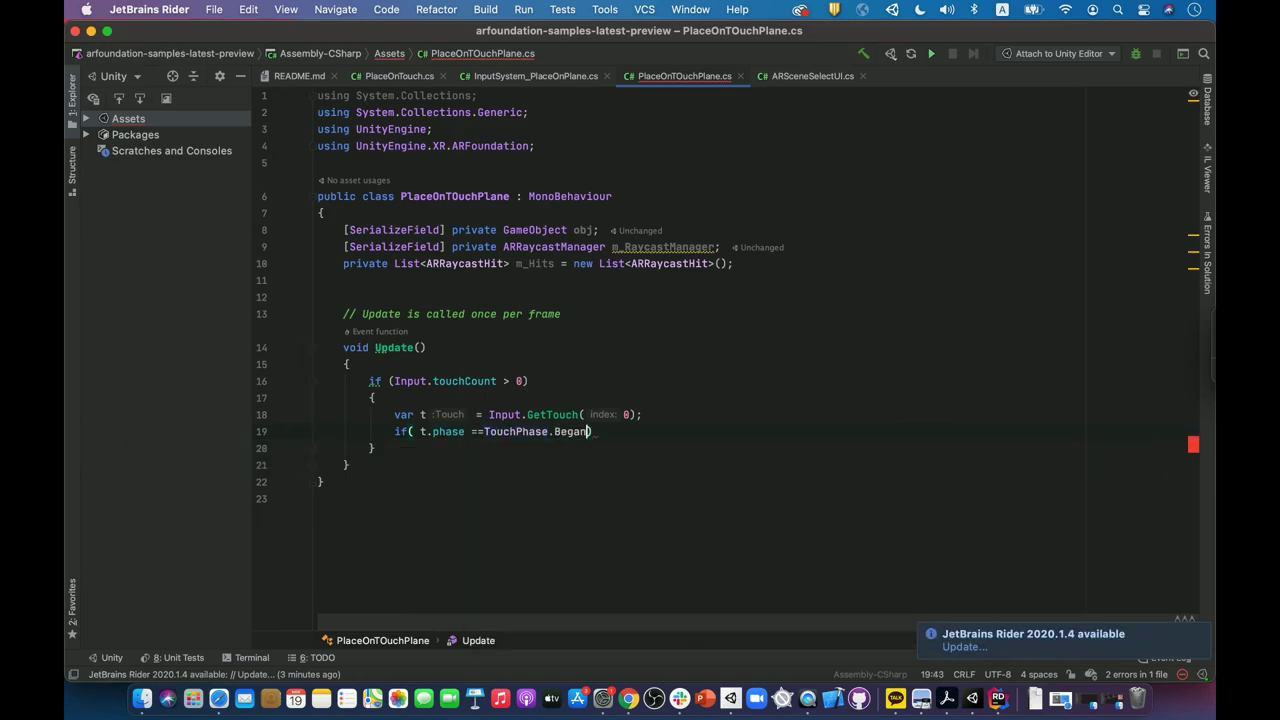
{"action": "key", "text": "super+shift+Return"}
Step: Start an if calling m_RaycastManager.Raycast with t.position and m_Hits
{"action": "type", "text": "if( "}
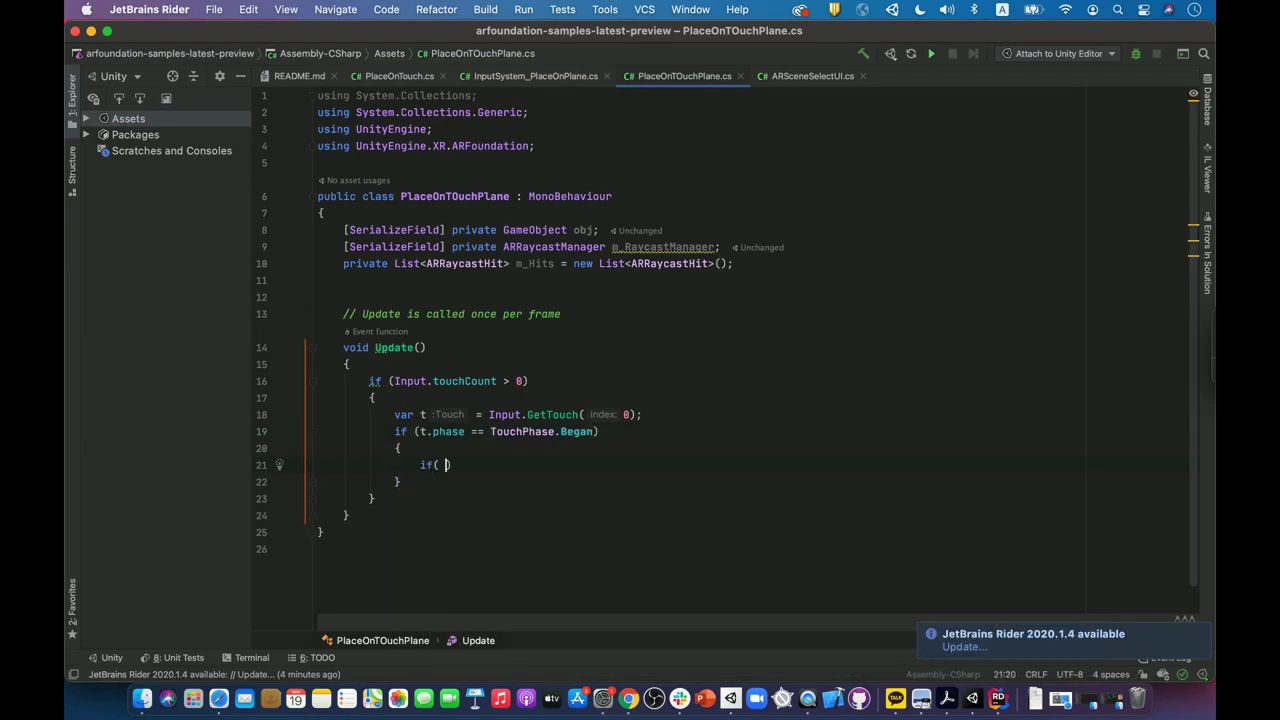
{"action": "type", "text": "rayca"}
{"action": "key", "text": "Return"}
{"action": "type", "text": "."}
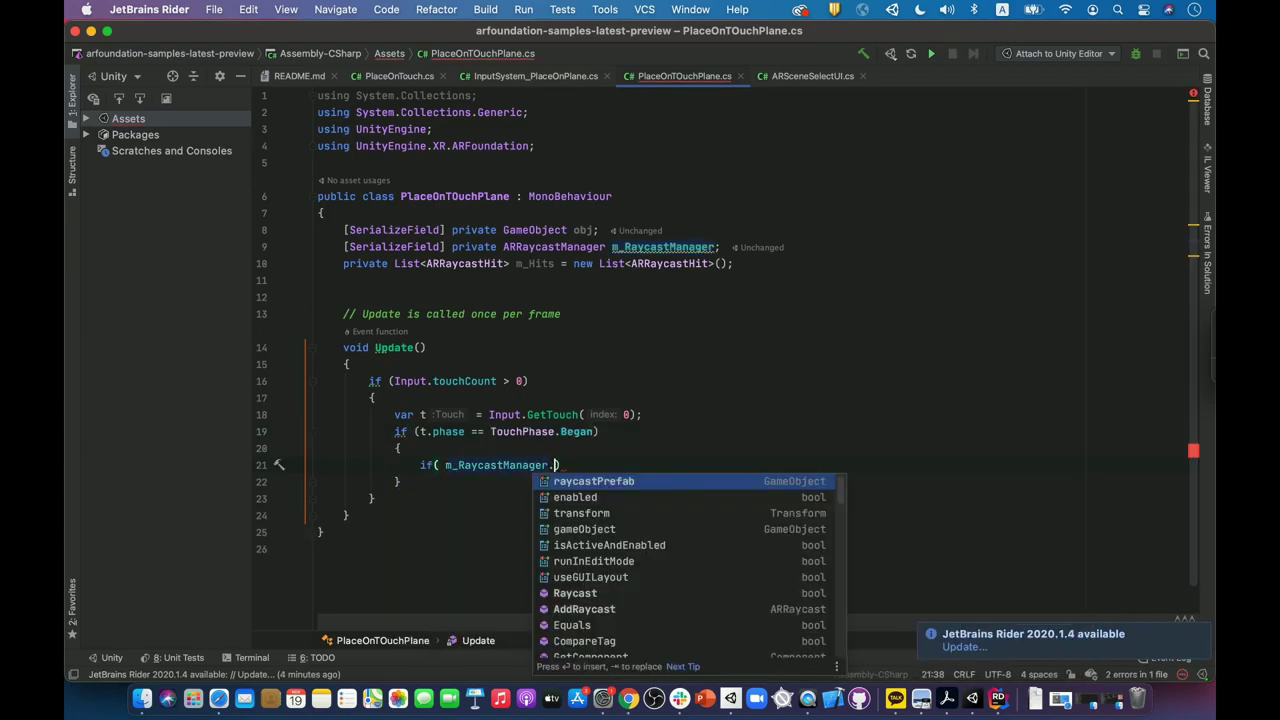
{"action": "type", "text": "ra"}
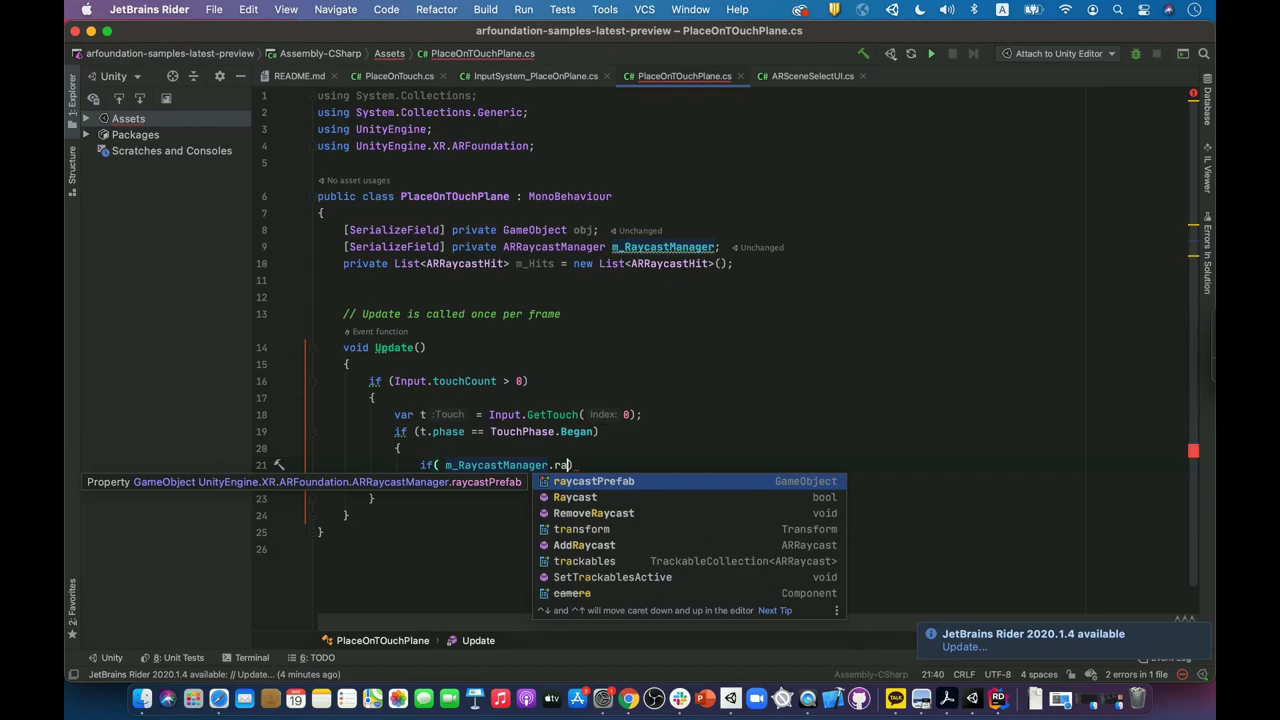
{"action": "key", "text": "Return"}
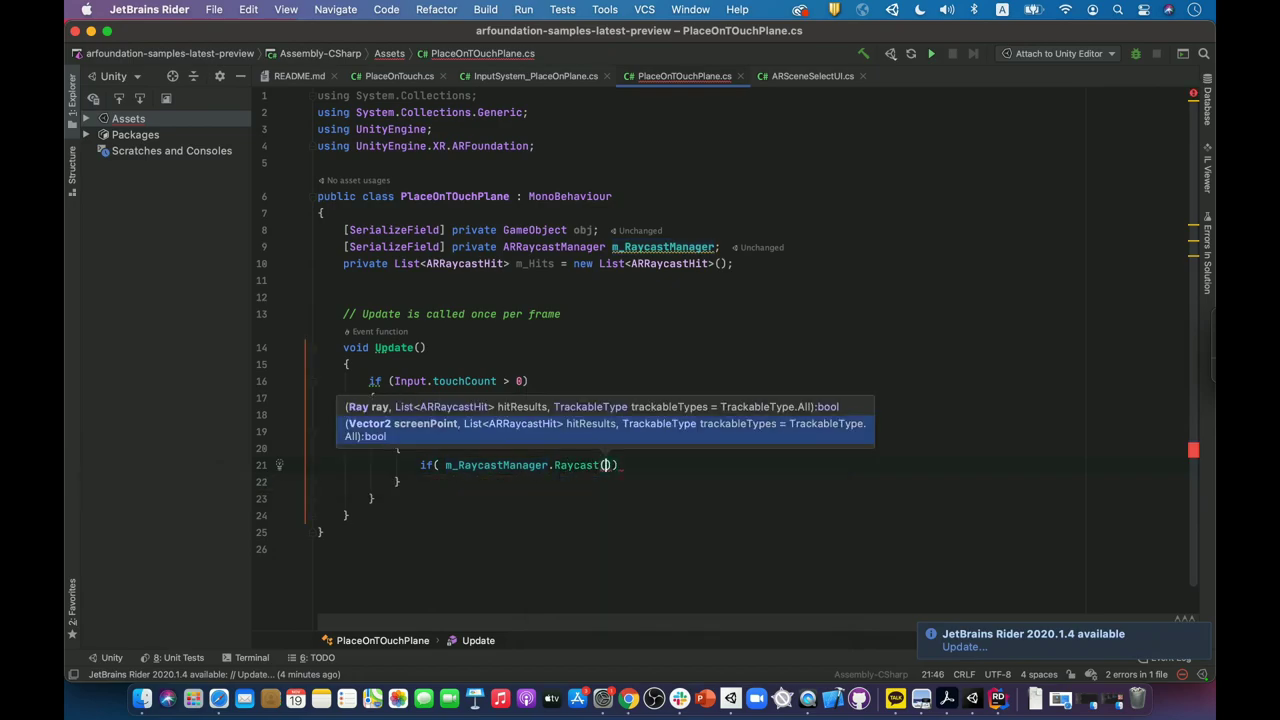
{"action": "key", "text": "Escape"}
{"action": "type", "text": "t.position"}
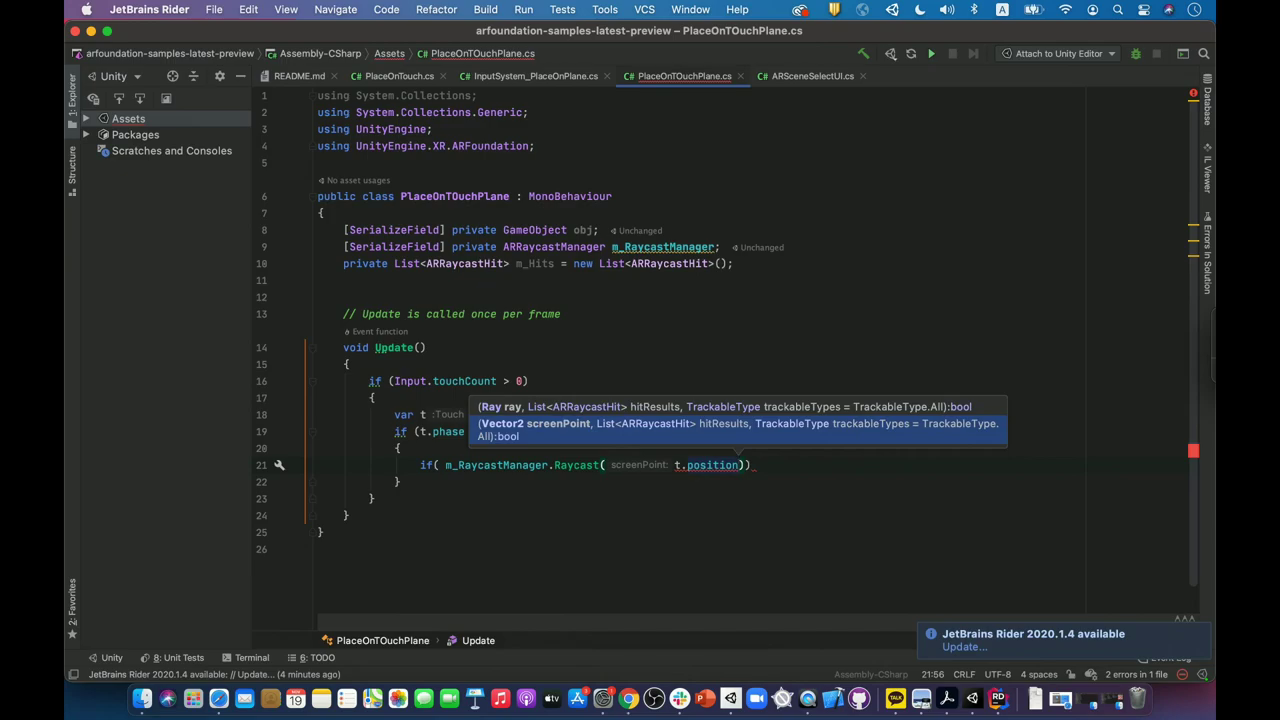
{"action": "type", "text": ", hi"}
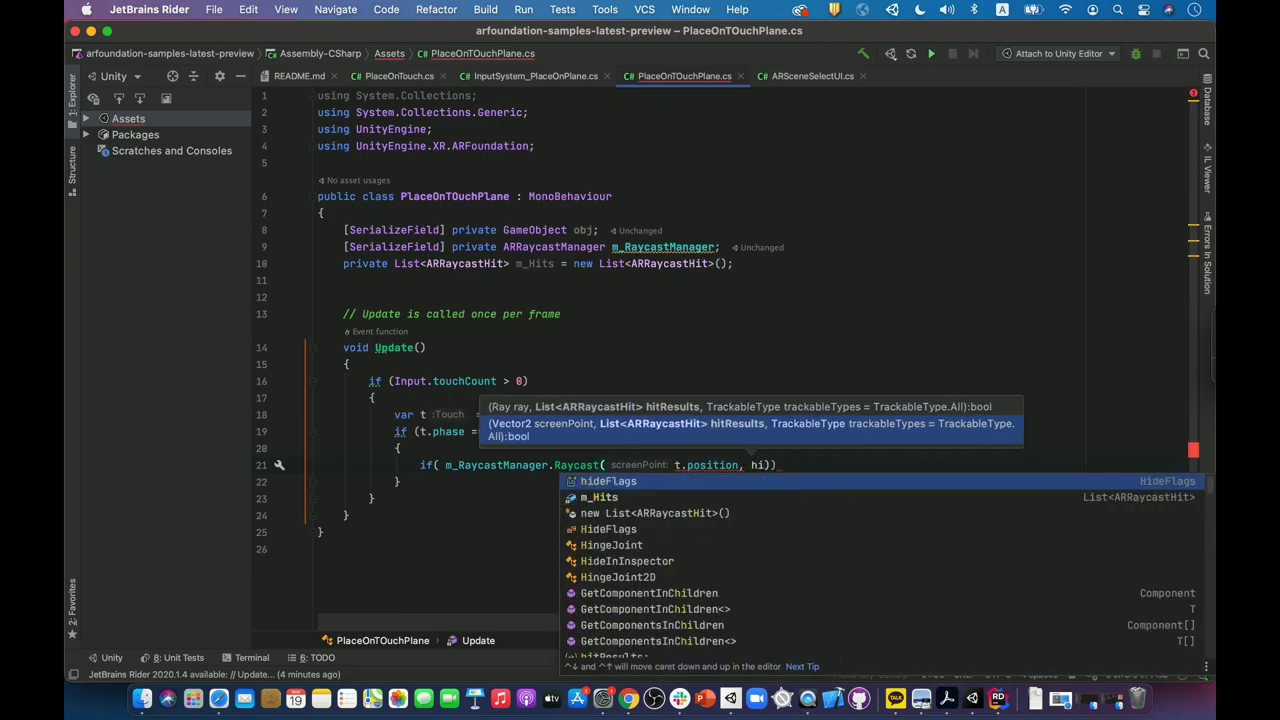
{"action": "type", "text": "ts"}
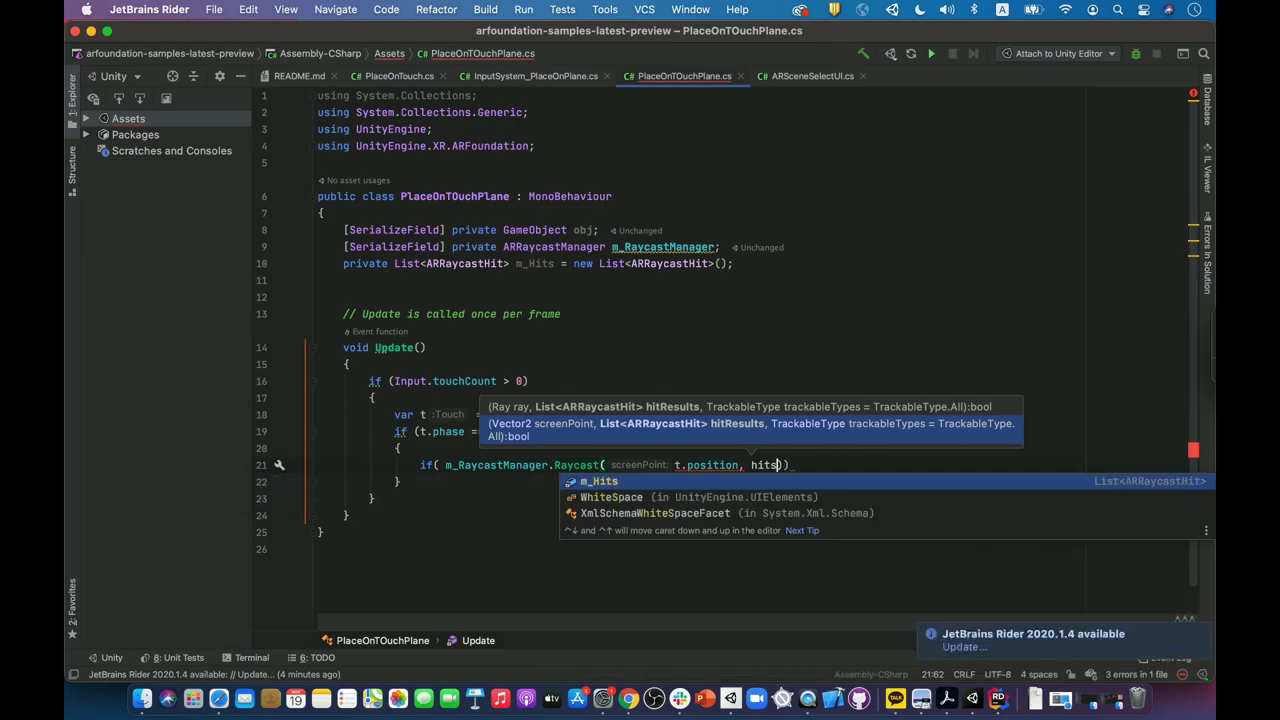
{"action": "key", "text": "Return"}
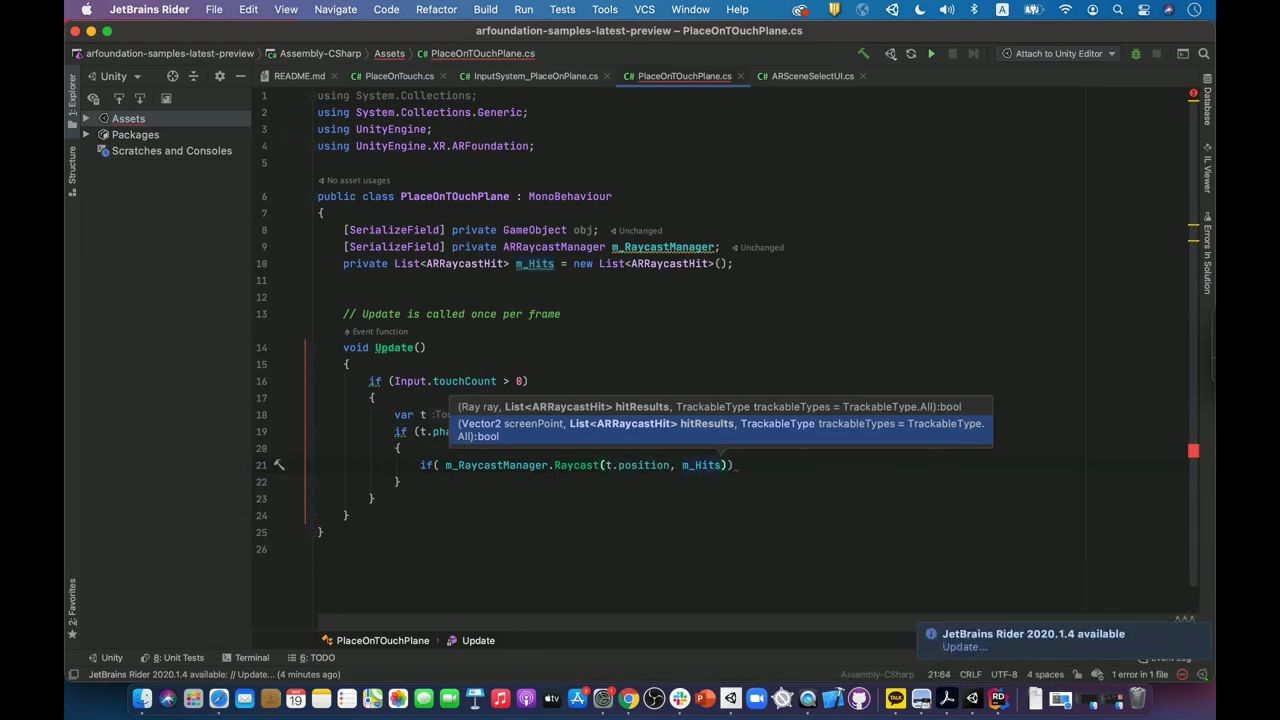
{"action": "type", "text": ","}
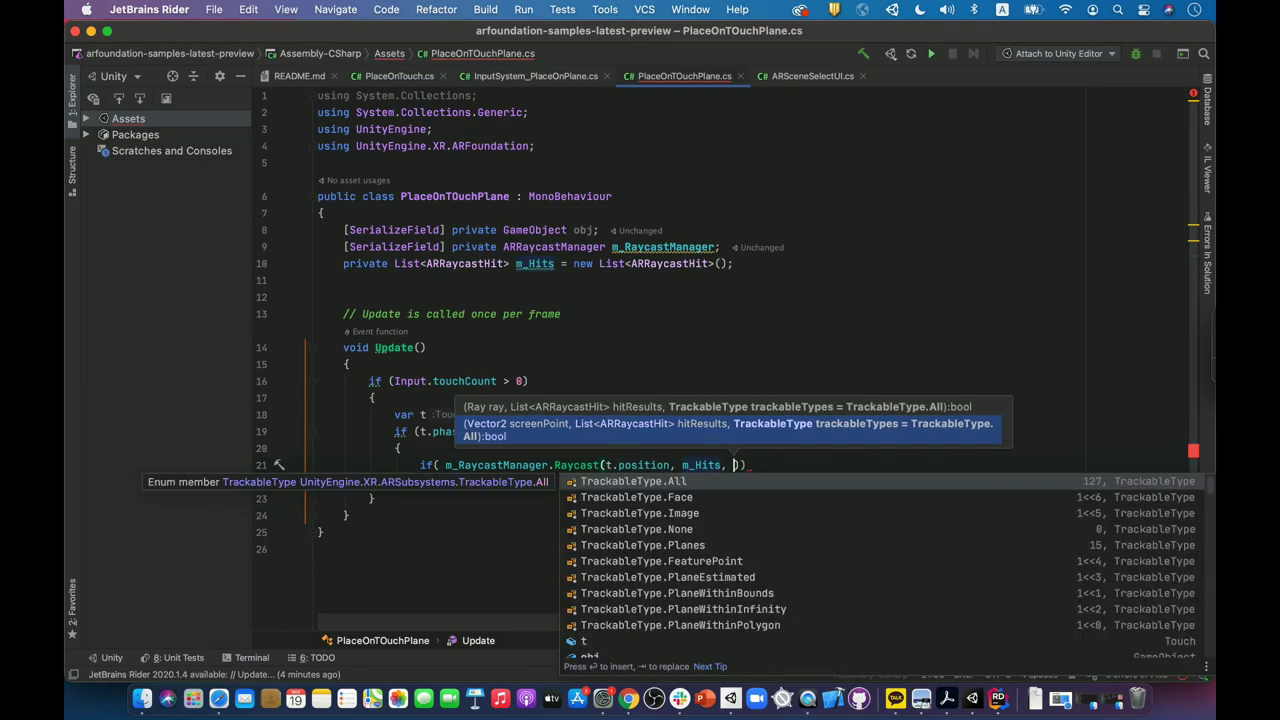
Step: Use TrackableType.PlaneWithinPolygon as the raycast filter and open the hit block
{"action": "key", "text": "Down"}
{"action": "key", "text": "Down"}
{"action": "key", "text": "Down"}
{"action": "key", "text": "Down"}
{"action": "key", "text": "Down"}
{"action": "key", "text": "Down"}
{"action": "key", "text": "Down"}
{"action": "key", "text": "Up"}
{"action": "key", "text": "Up"}
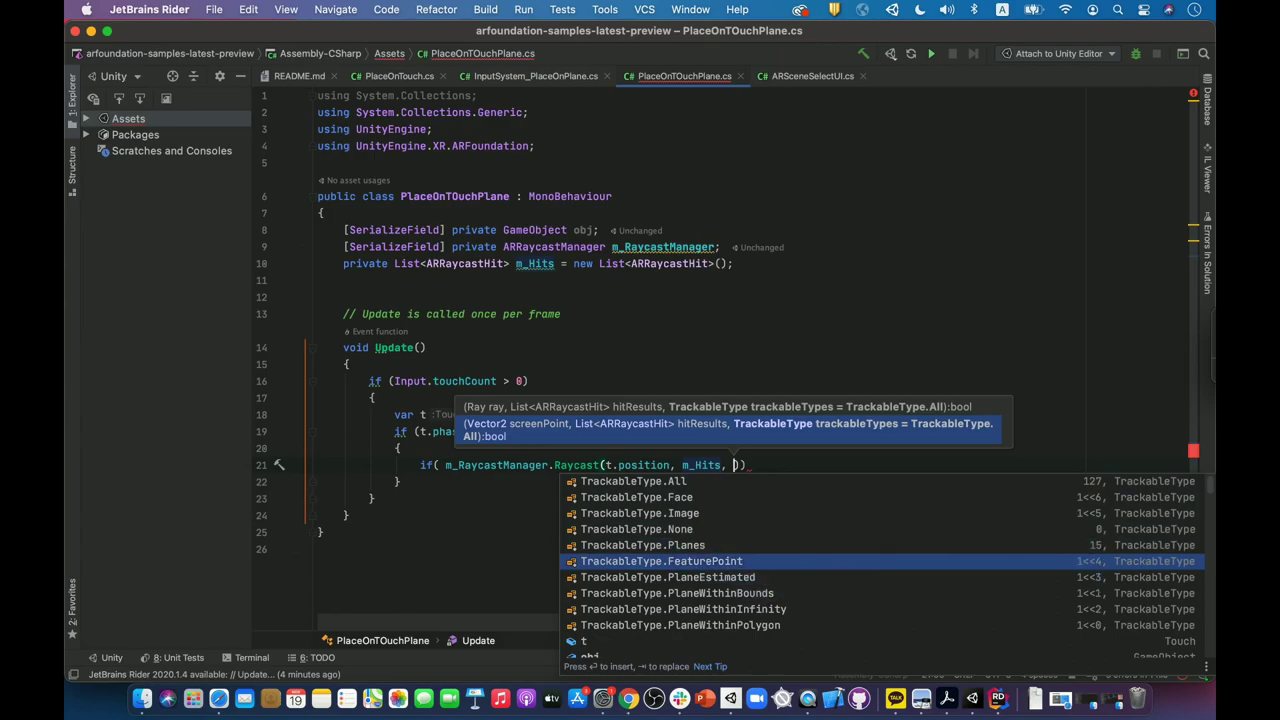
{"action": "key", "text": "Up"}
{"action": "key", "text": "Down"}
{"action": "key", "text": "Down"}
{"action": "key", "text": "Up"}
{"action": "key", "text": "Up"}
{"action": "key", "text": "Down"}
{"action": "key", "text": "Down"}
{"action": "key", "text": "Down"}
{"action": "key", "text": "Down"}
{"action": "key", "text": "Down"}
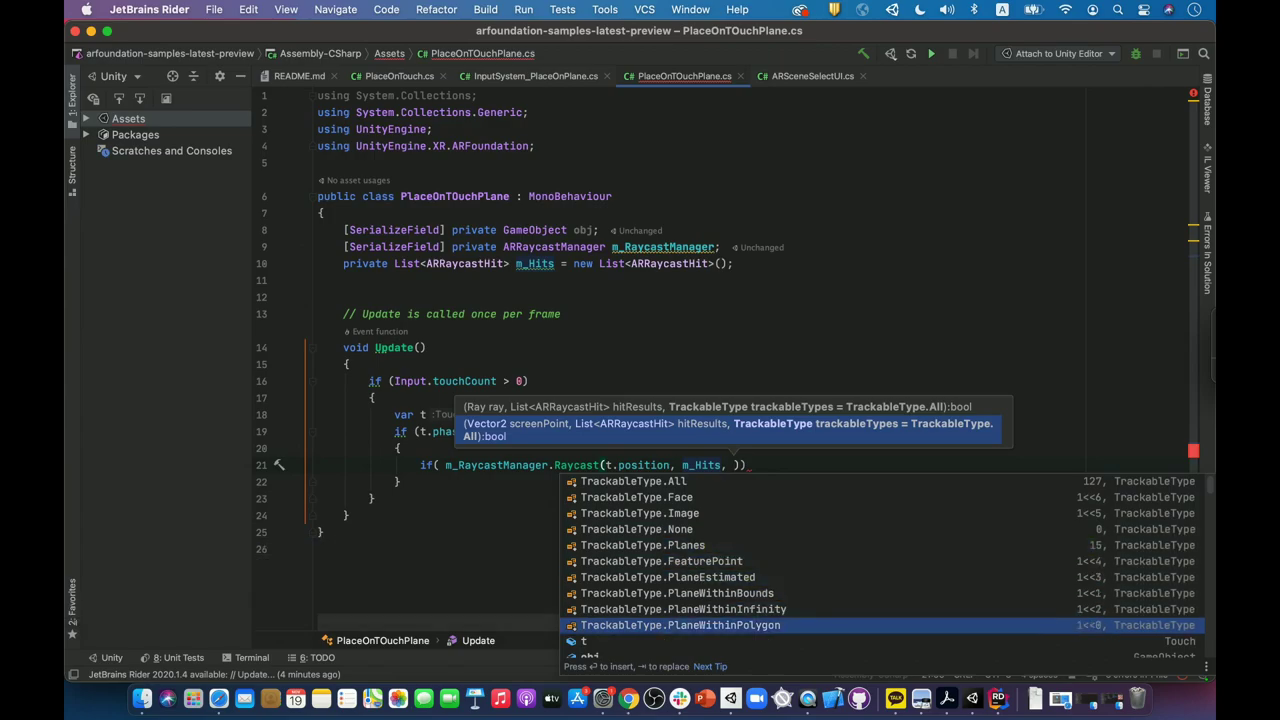
{"action": "key", "text": "Return"}
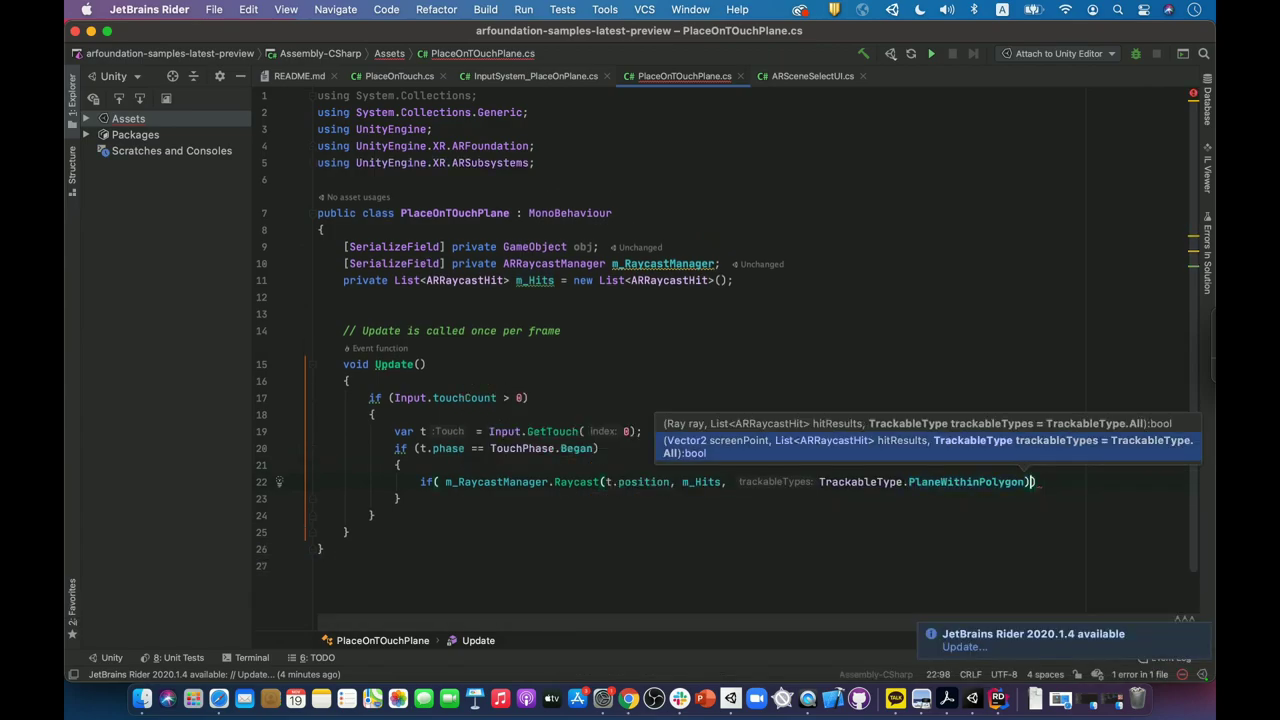
{"action": "type", "text": "){"}
{"action": "key", "text": "Return"}
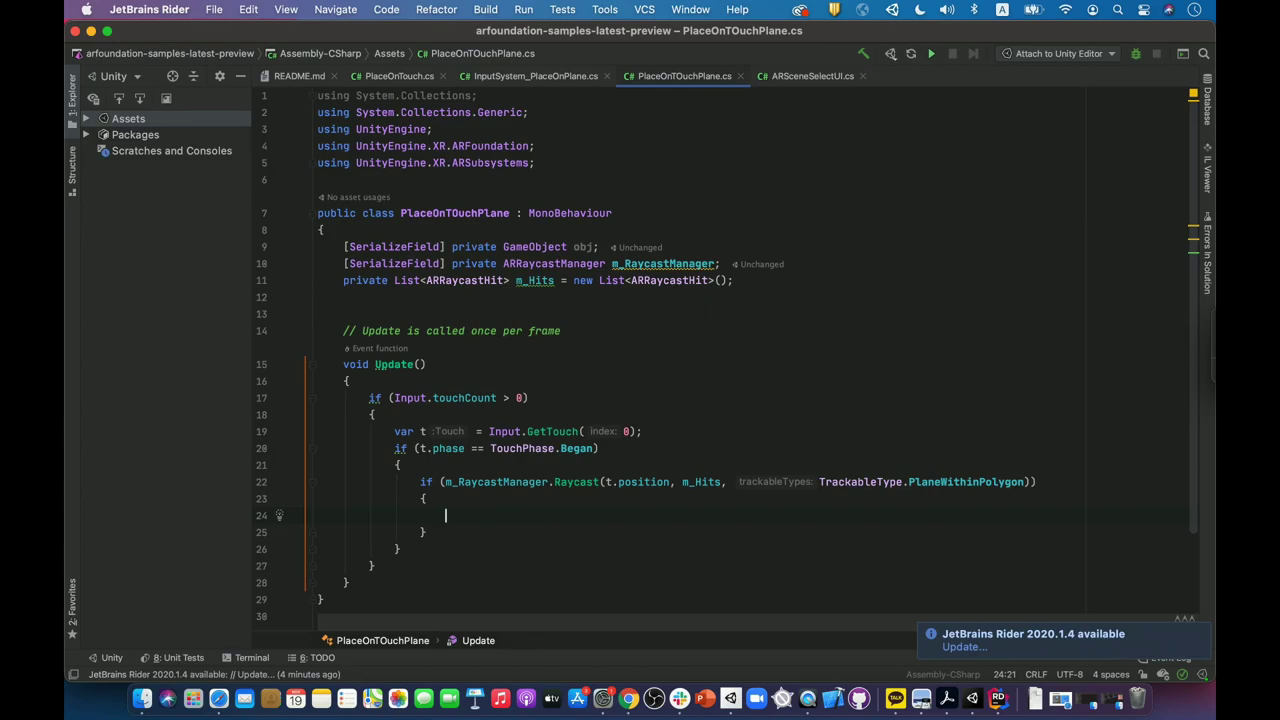
Step: Store the first hit's pose with var h = m_Hits[0].pose;
{"action": "type", "text": "h"}
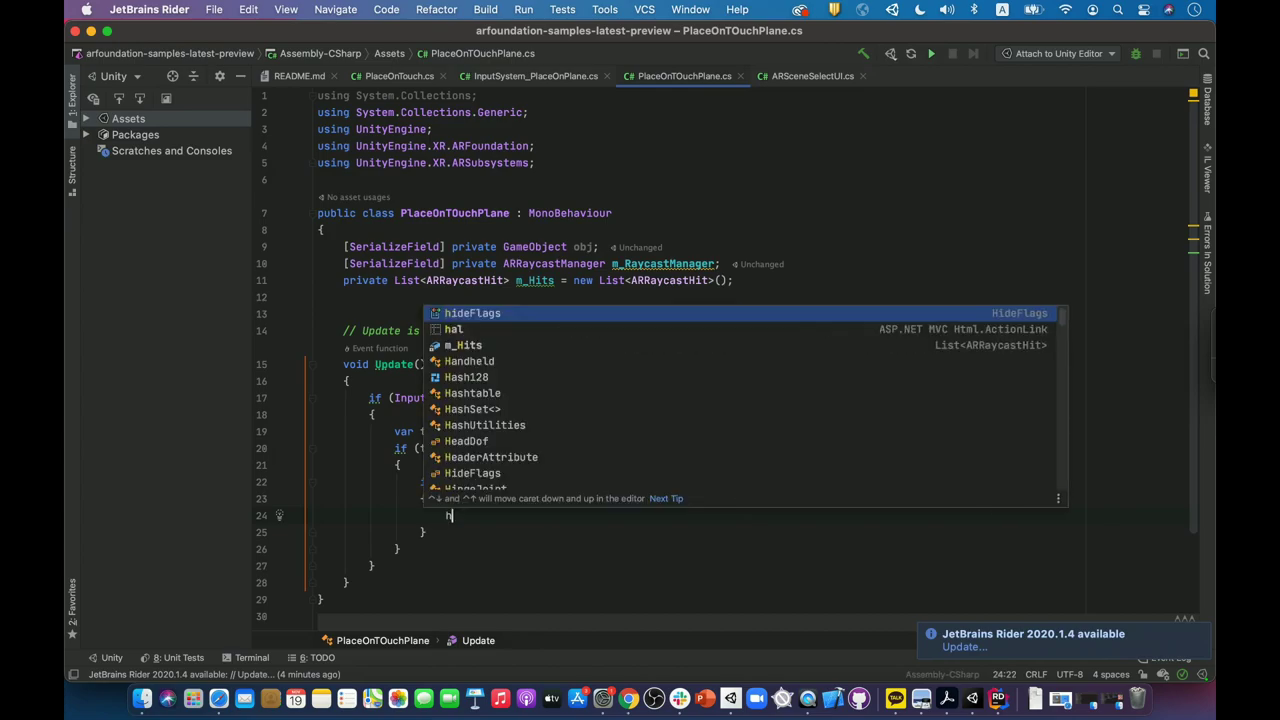
{"action": "key", "text": "BackSpace"}
{"action": "type", "text": "ar "}
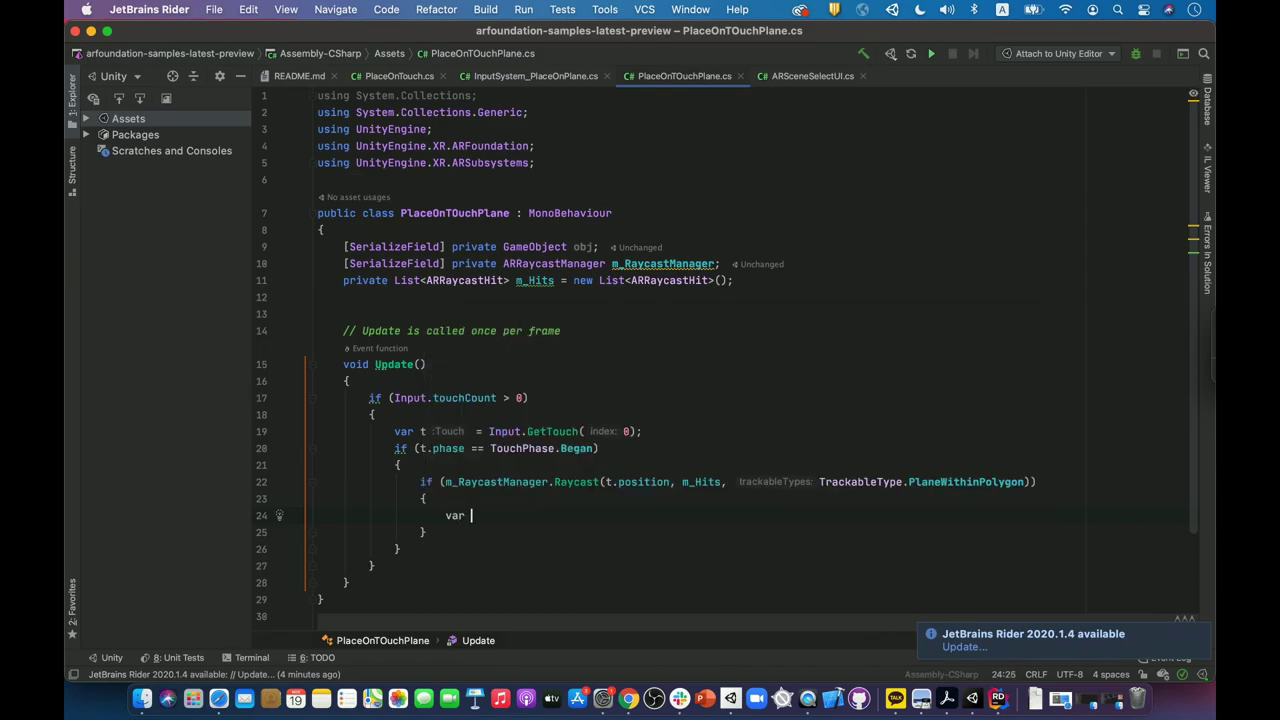
{"action": "type", "text": "h"}
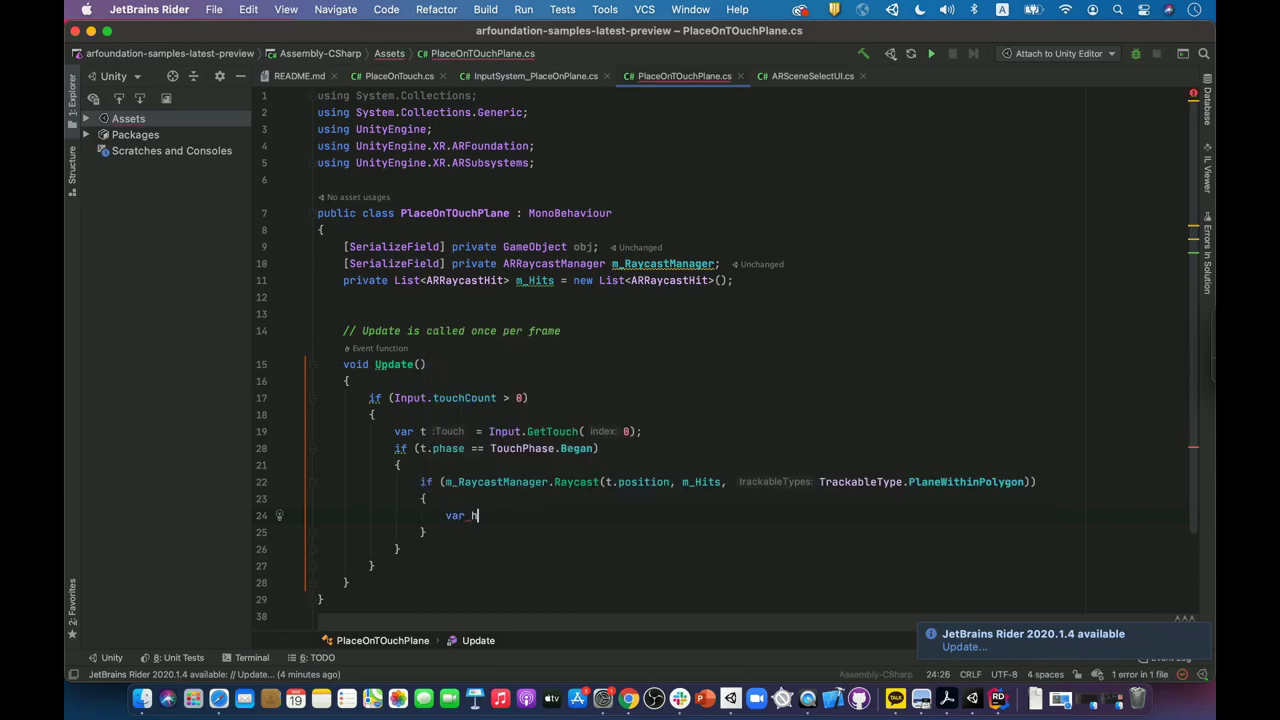
{"action": "type", "text": " = hi"}
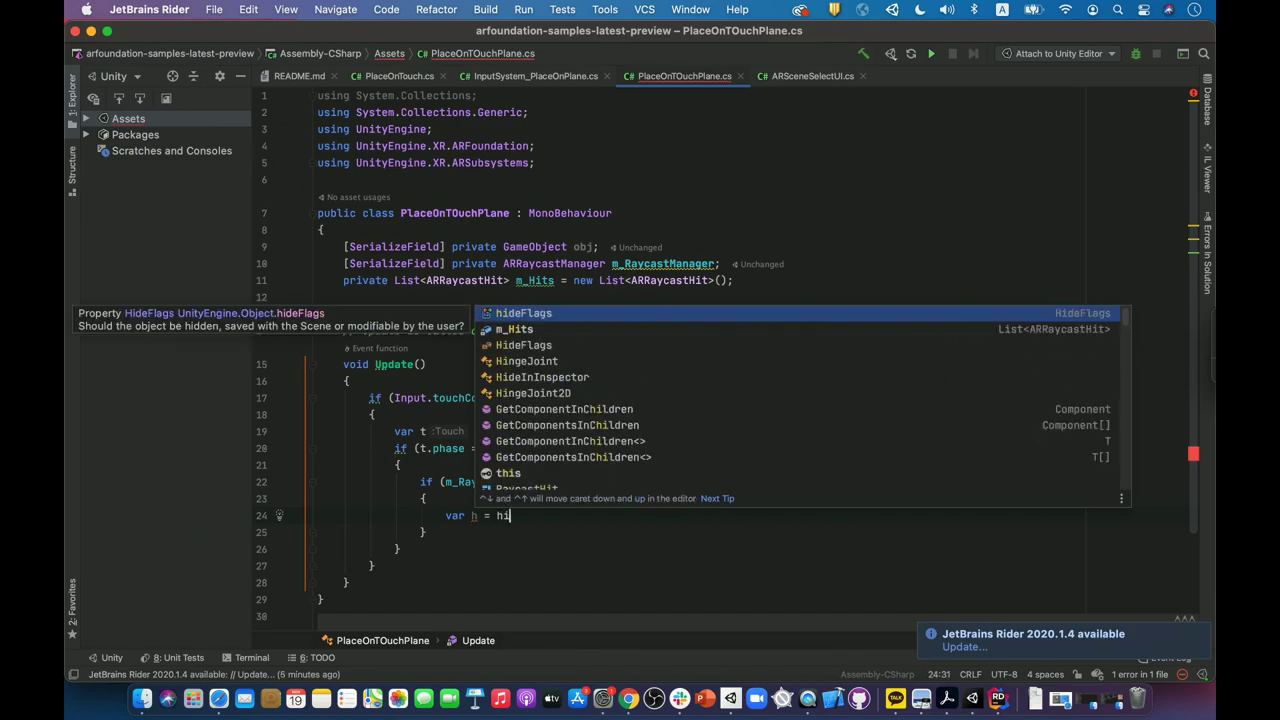
{"action": "key", "text": "Down"}
{"action": "key", "text": "Return"}
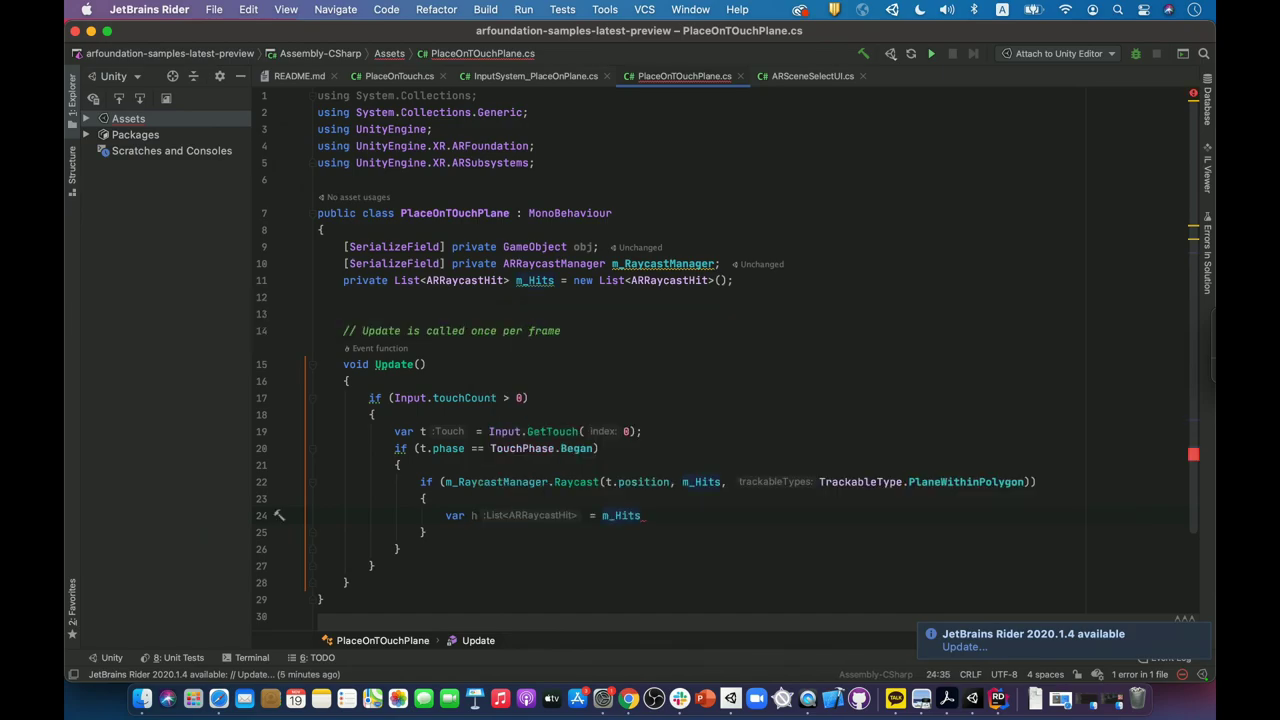
{"action": "type", "text": "[0];"}
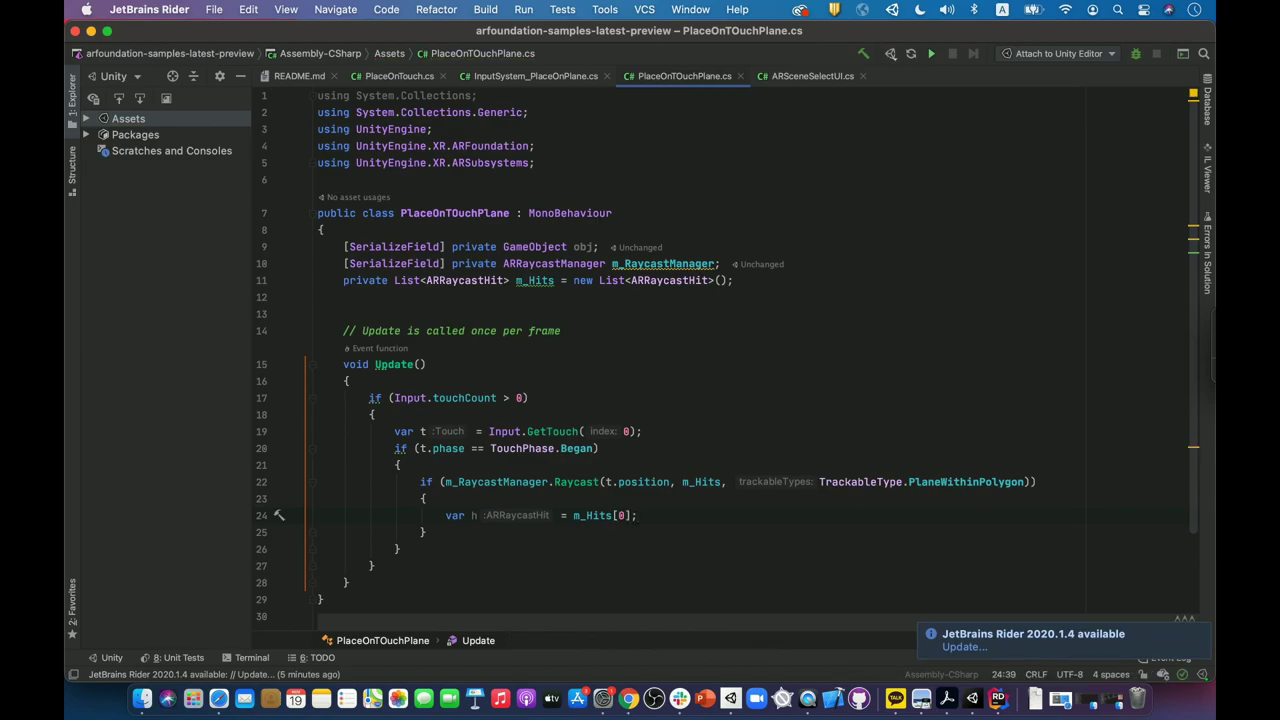
{"action": "key", "text": "Left"}
{"action": "type", "text": "."}
{"action": "key", "text": "Return"}
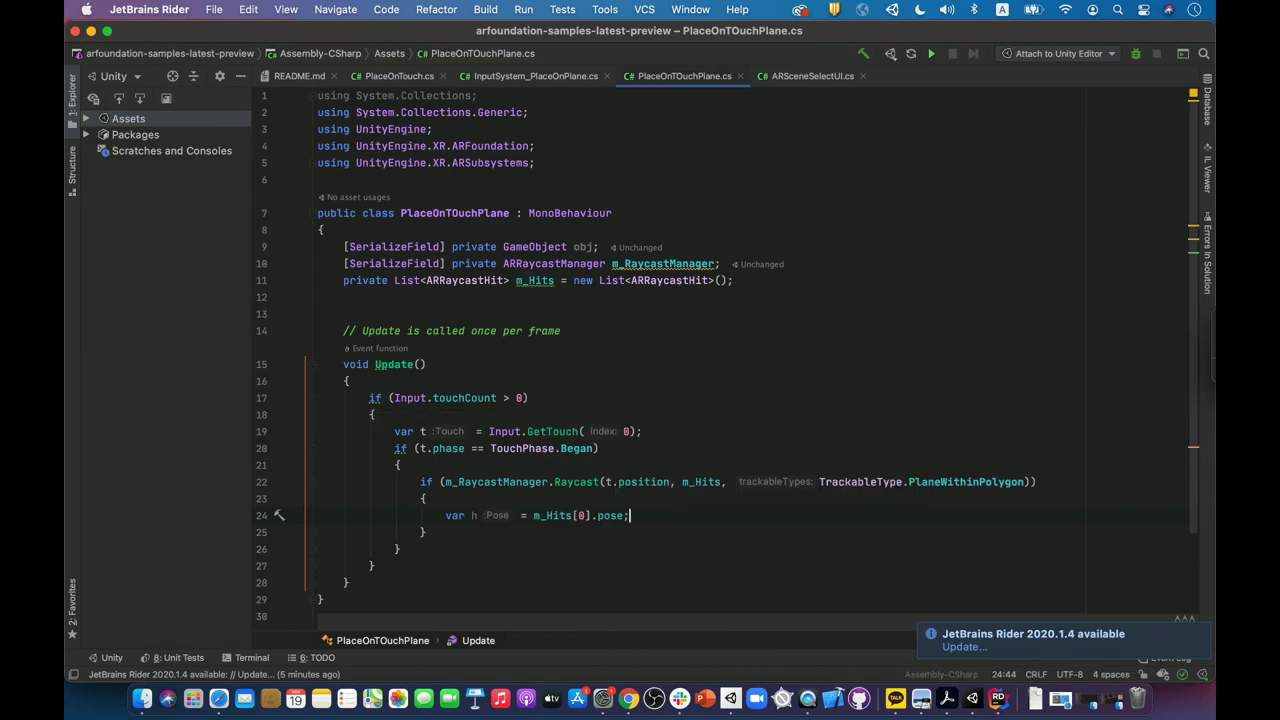
{"action": "key", "text": "Return"}
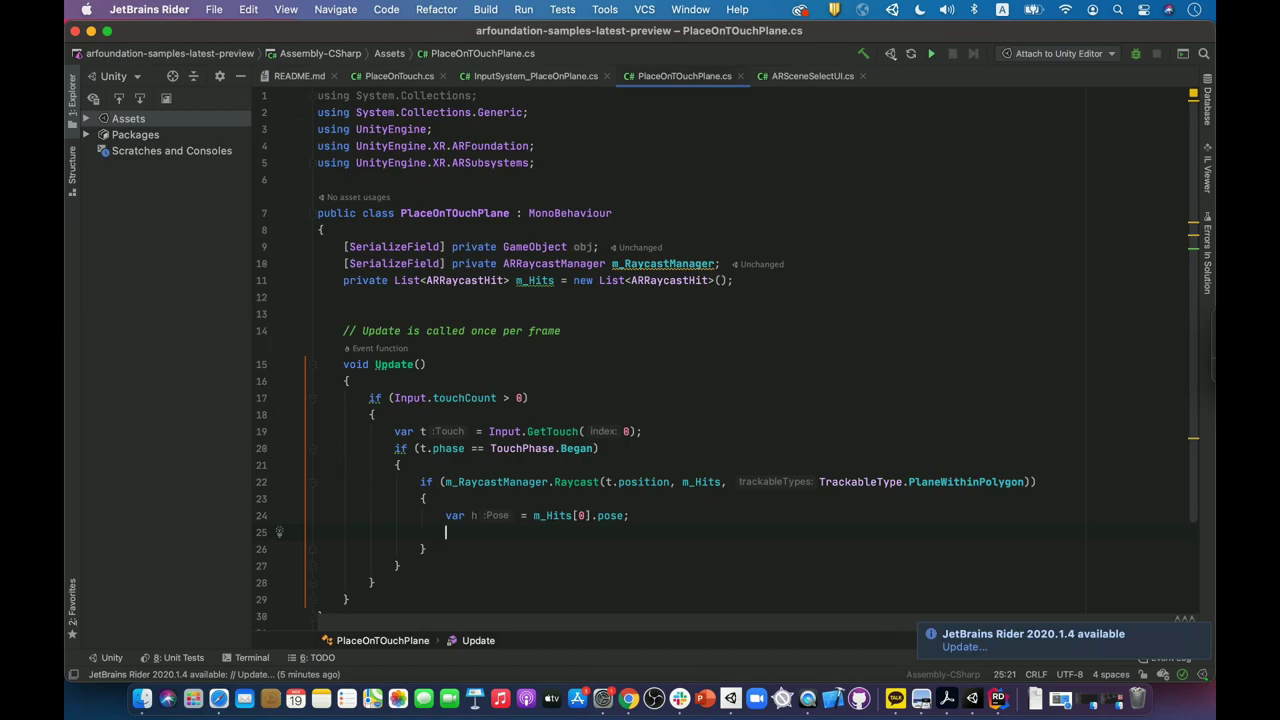
Step: Complete line 25 as Instantiate(obj, h.position, h.rotation); using autocomplete, then return to Unity
{"action": "type", "text": "In"}
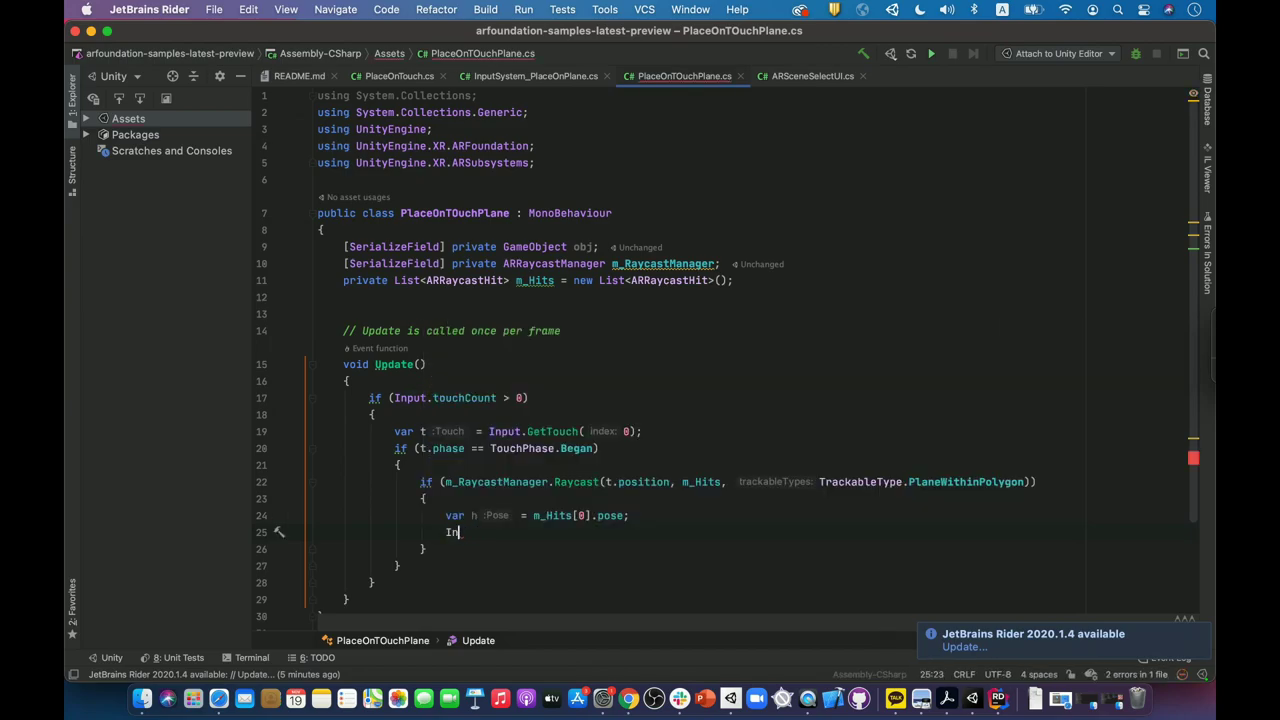
{"action": "key", "text": "Return"}
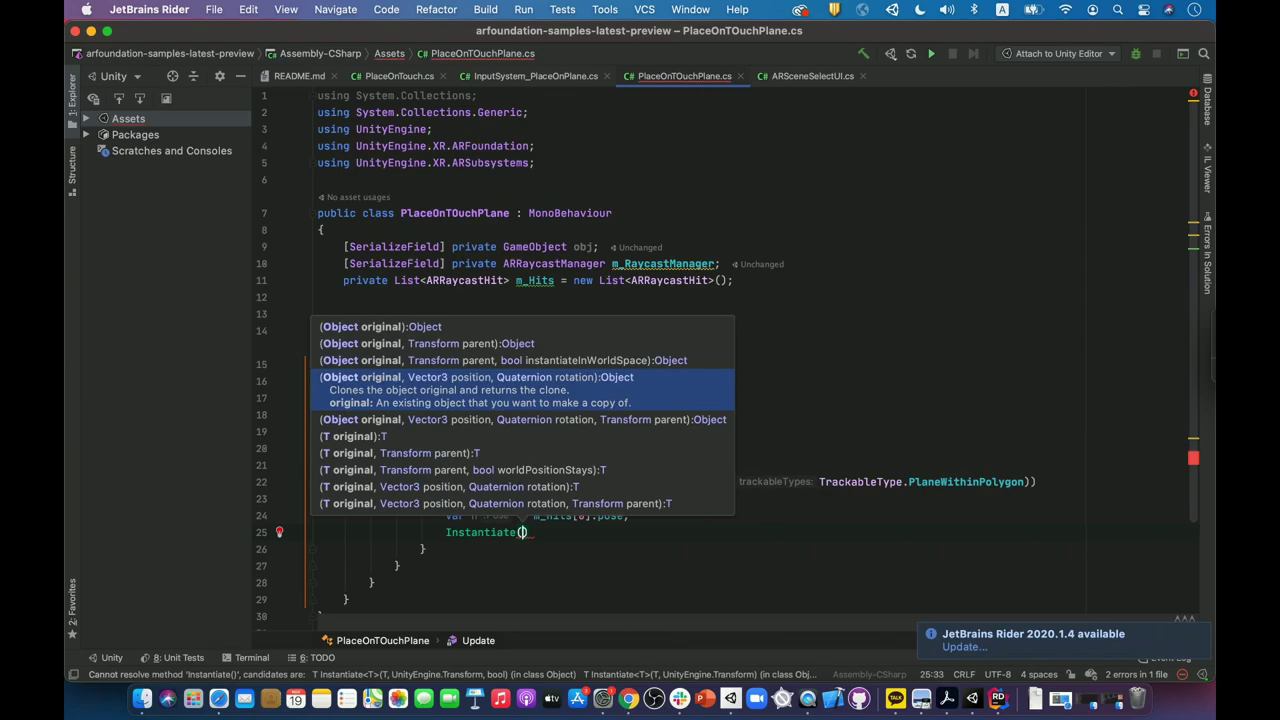
{"action": "type", "text": "obj"}
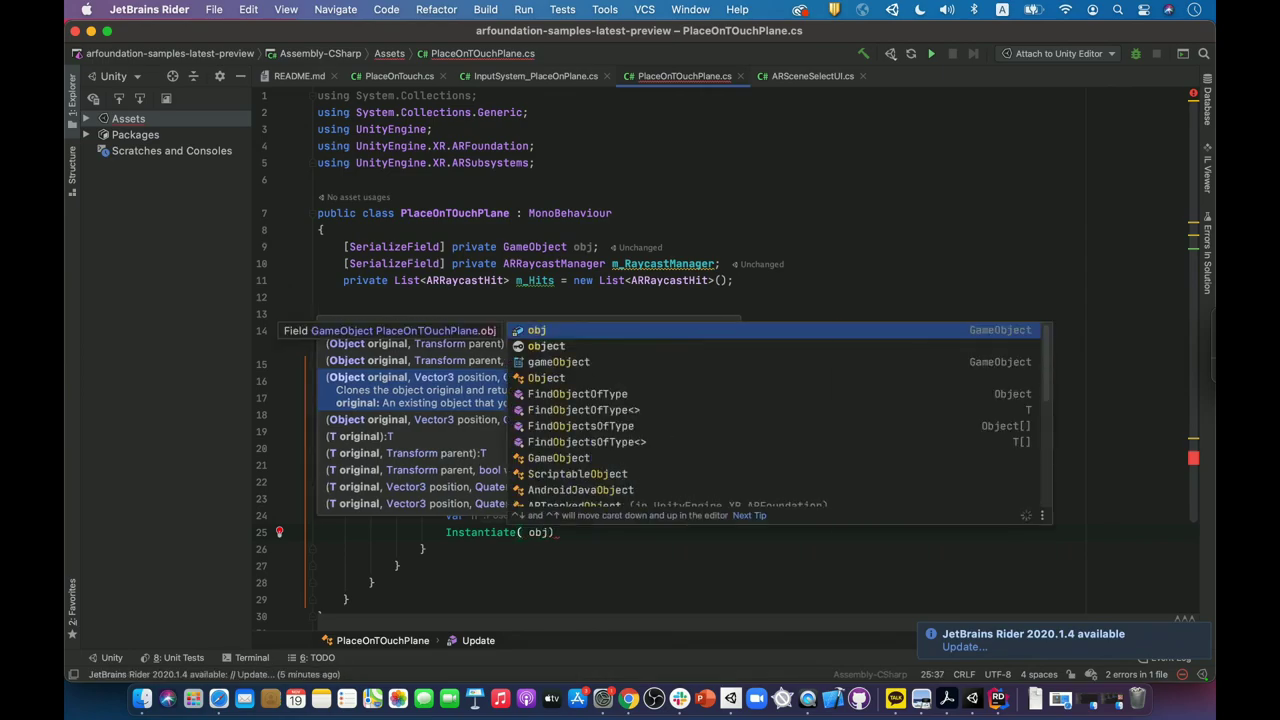
{"action": "type", "text": ", "}
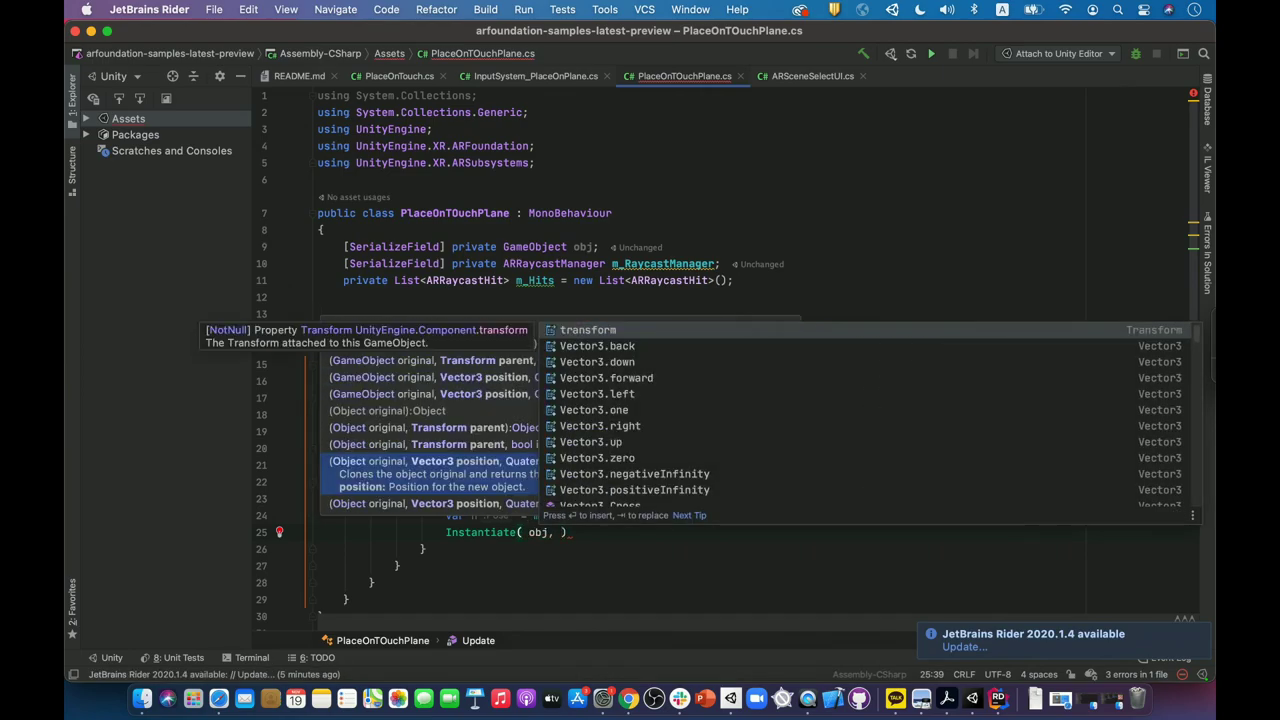
{"action": "type", "text": "h."}
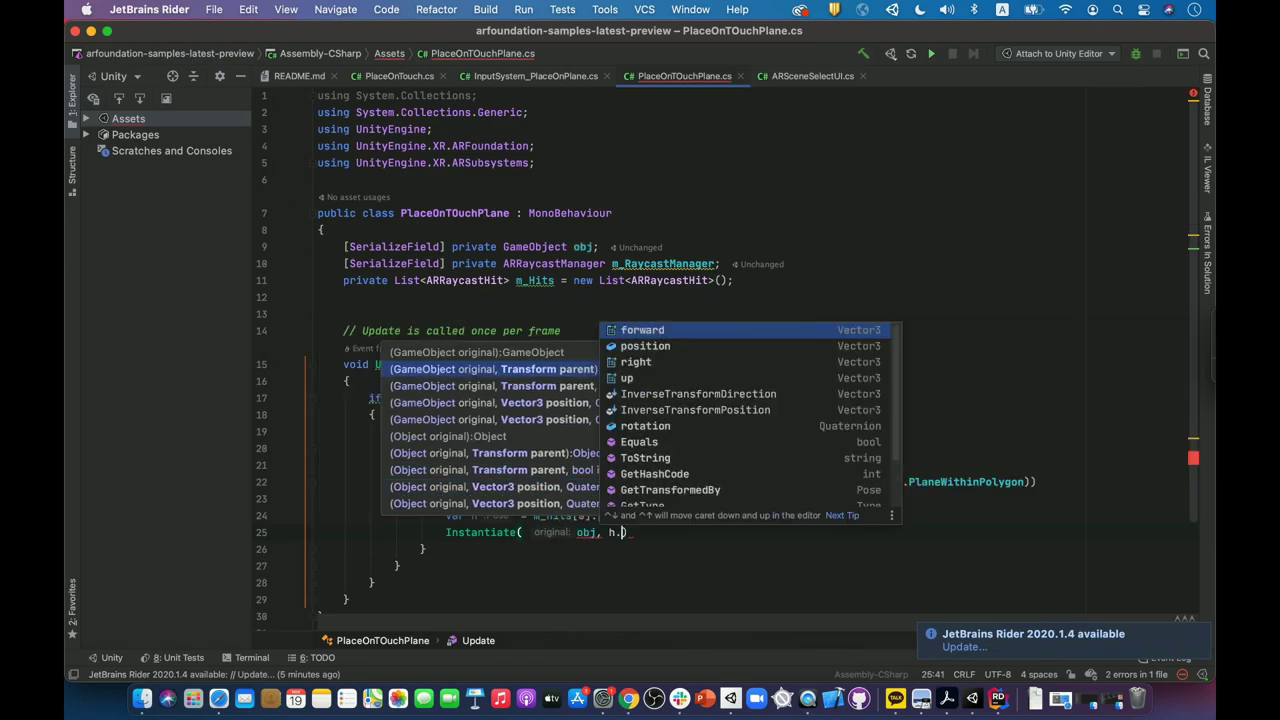
{"action": "type", "text": "posi"}
{"action": "key", "text": "Return"}
{"action": "type", "text": ", "}
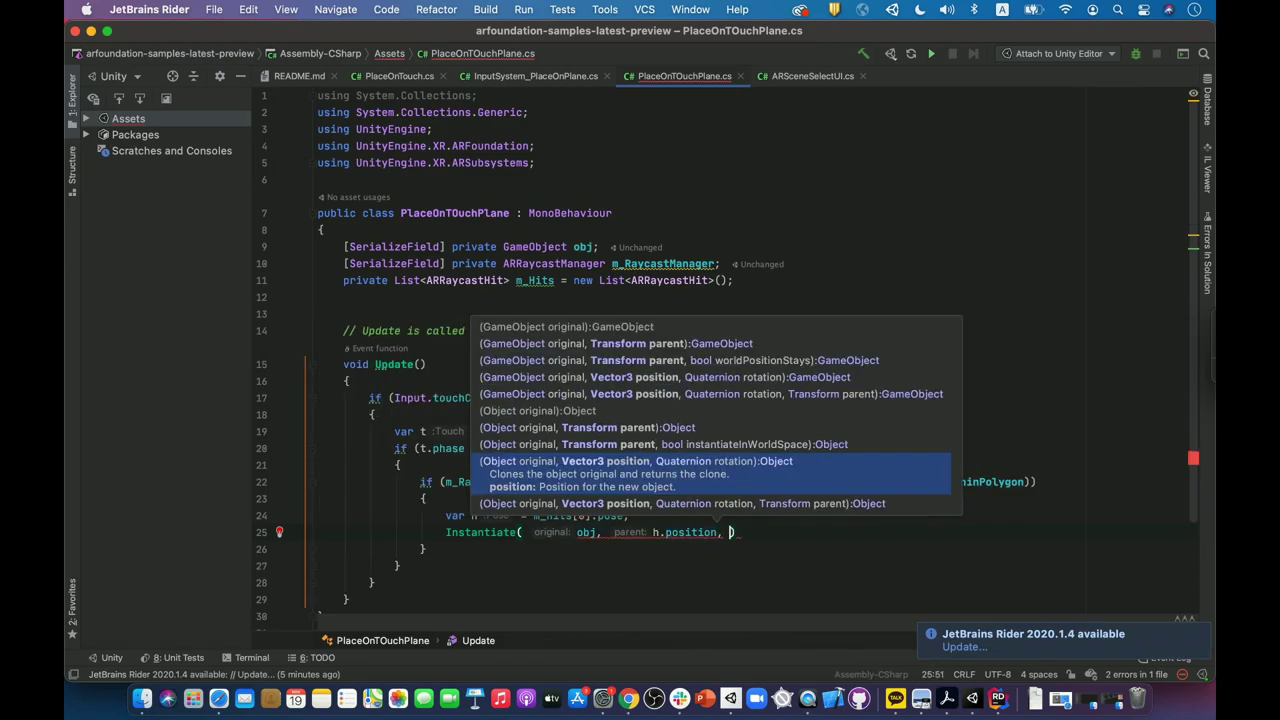
{"action": "type", "text": "h.ro"}
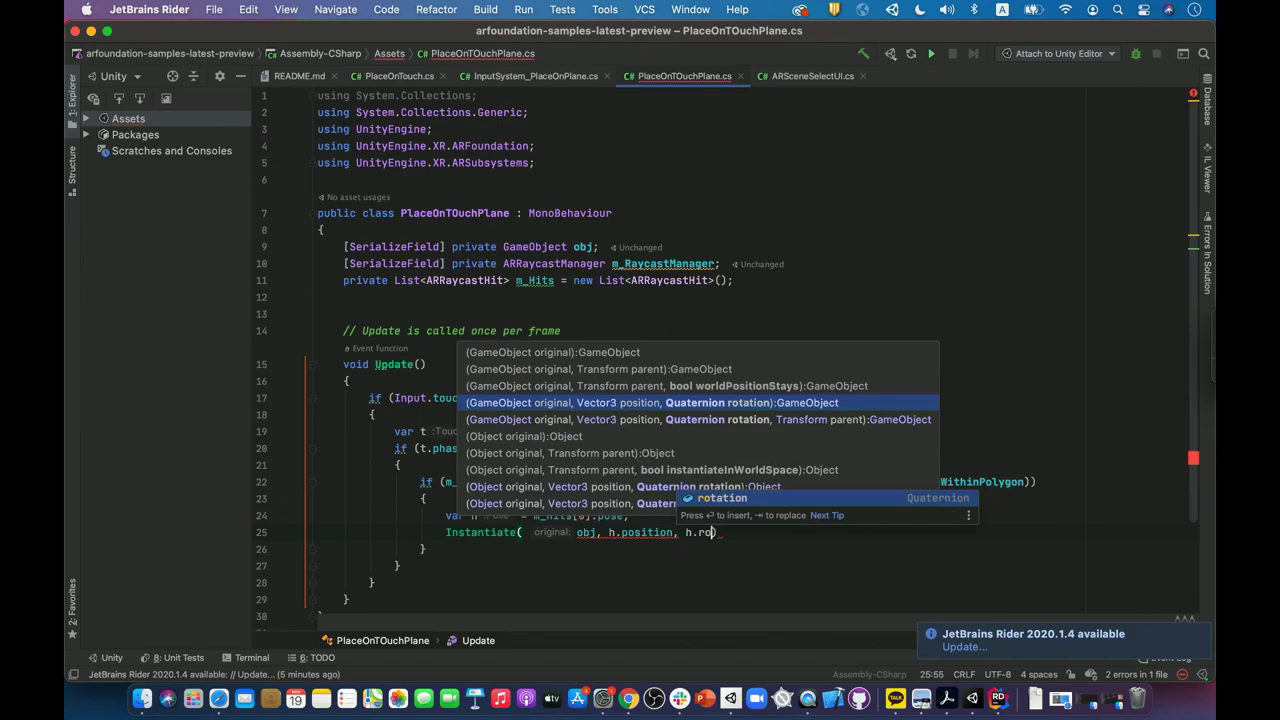
{"action": "key", "text": "Return"}
{"action": "type", "text": ");"}
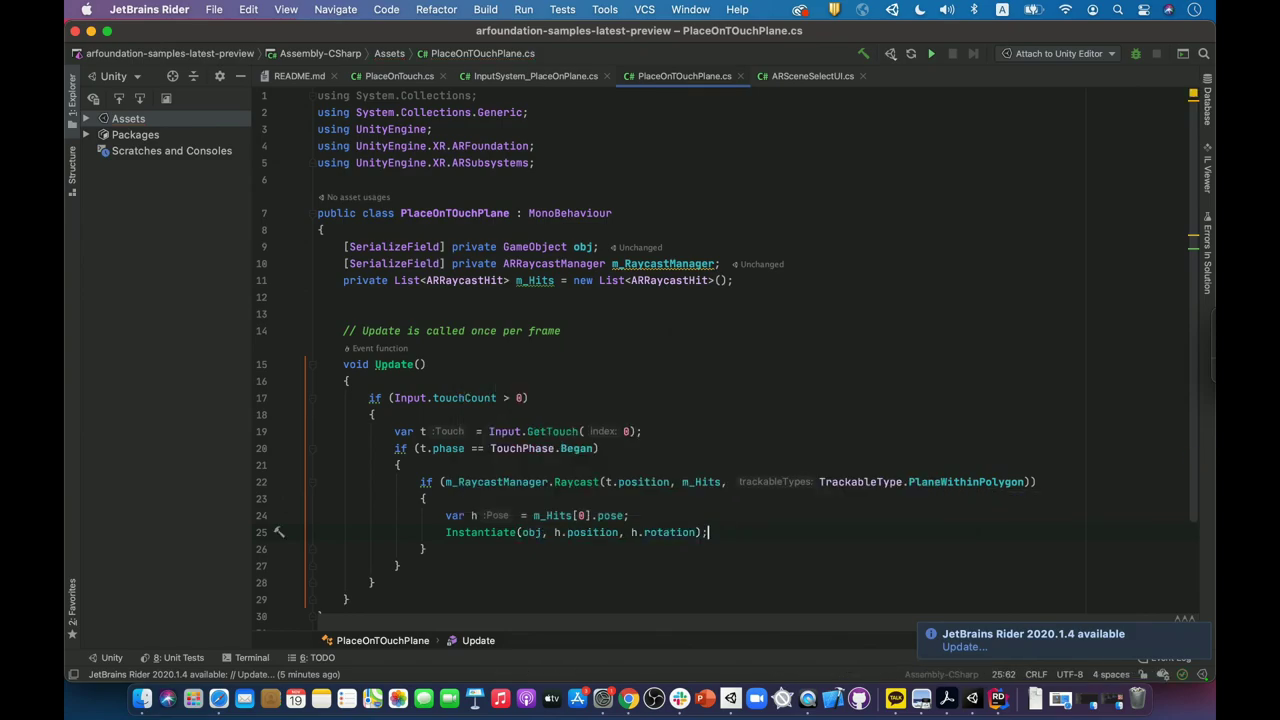
{"action": "key", "text": "super+Tab"}
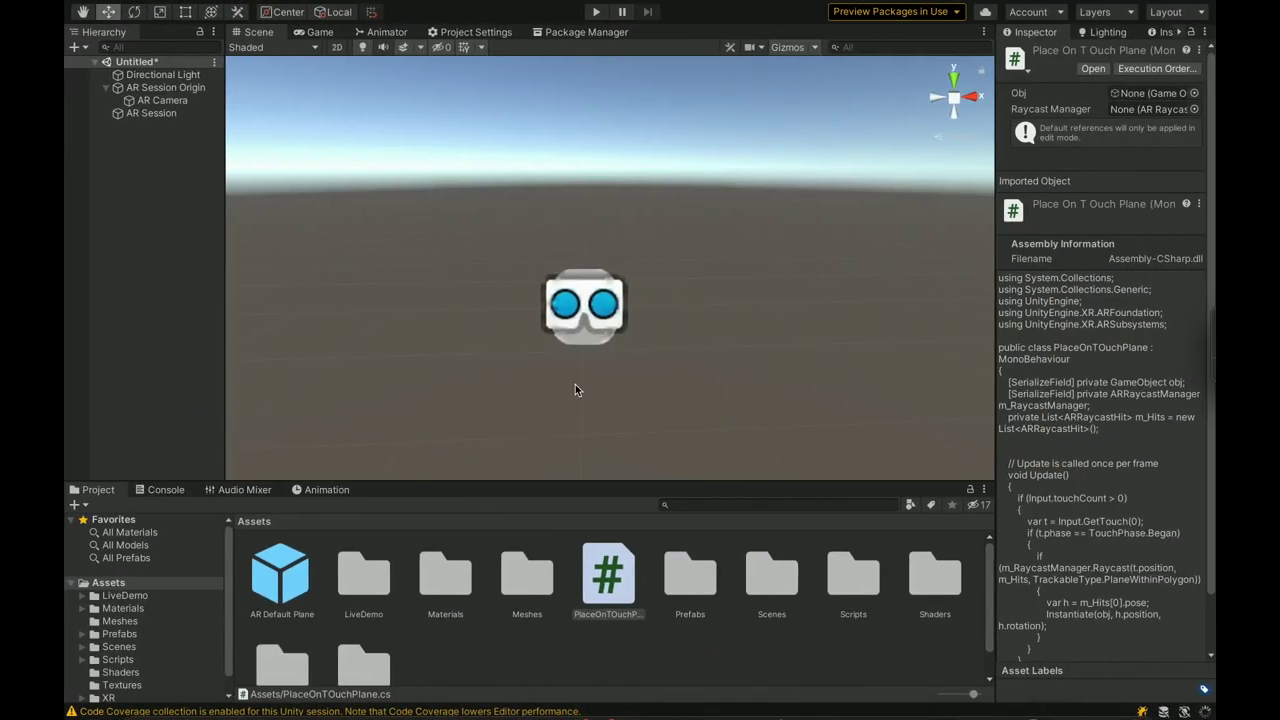
Step: Add the PlaceOnTouchPlane script to AR Session Origin and set AR Session Origin as its Raycast Manager
{"action": "left_click", "coordinate": [160, 88]}
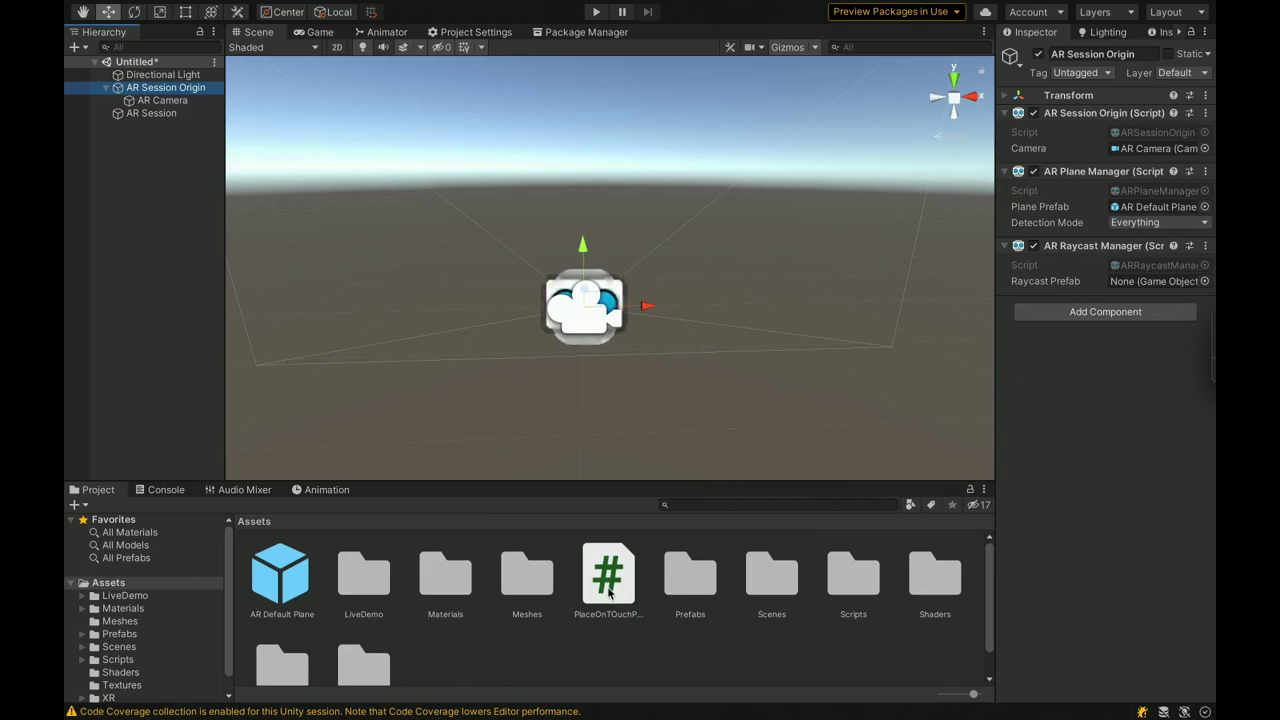
{"action": "left_click_drag", "start_coordinate": [610, 592], "coordinate": [1107, 398]}
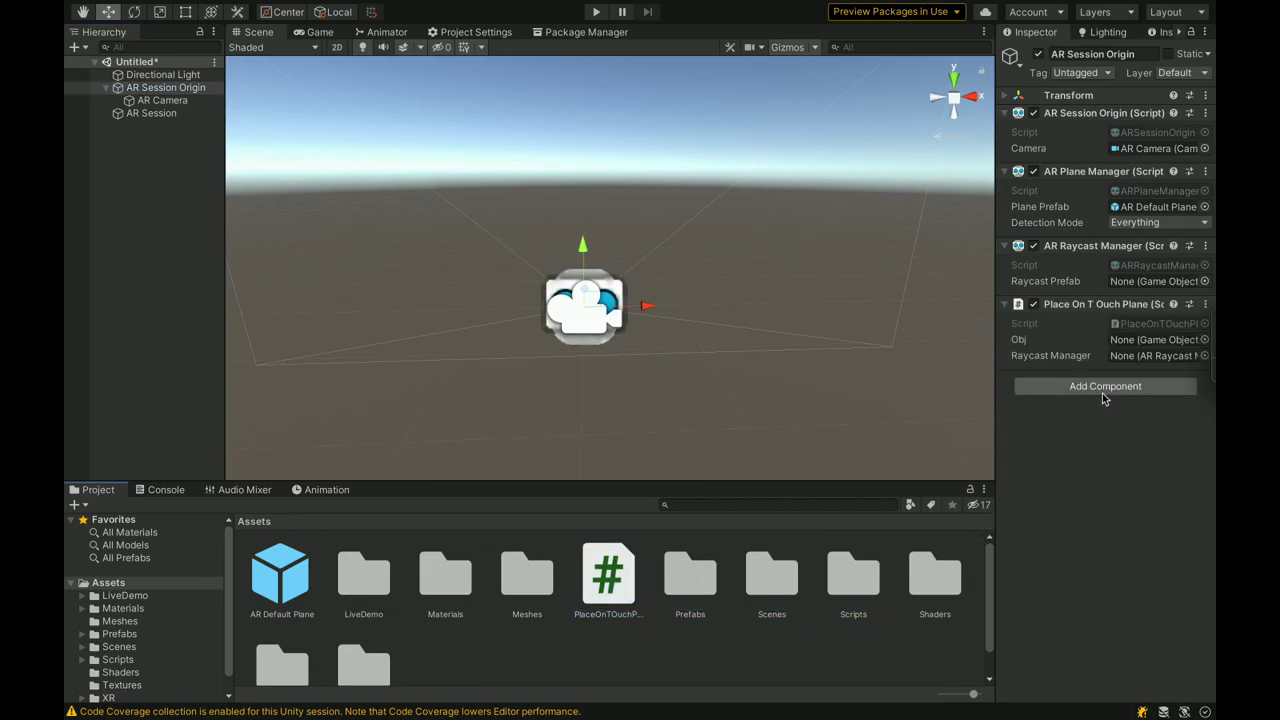
{"action": "mouse_move", "coordinate": [160, 88]}
{"action": "left_mouse_down"}
{"action": "mouse_move", "coordinate": [1117, 284]}
{"action": "mouse_move", "coordinate": [1145, 356]}
{"action": "left_mouse_up"}
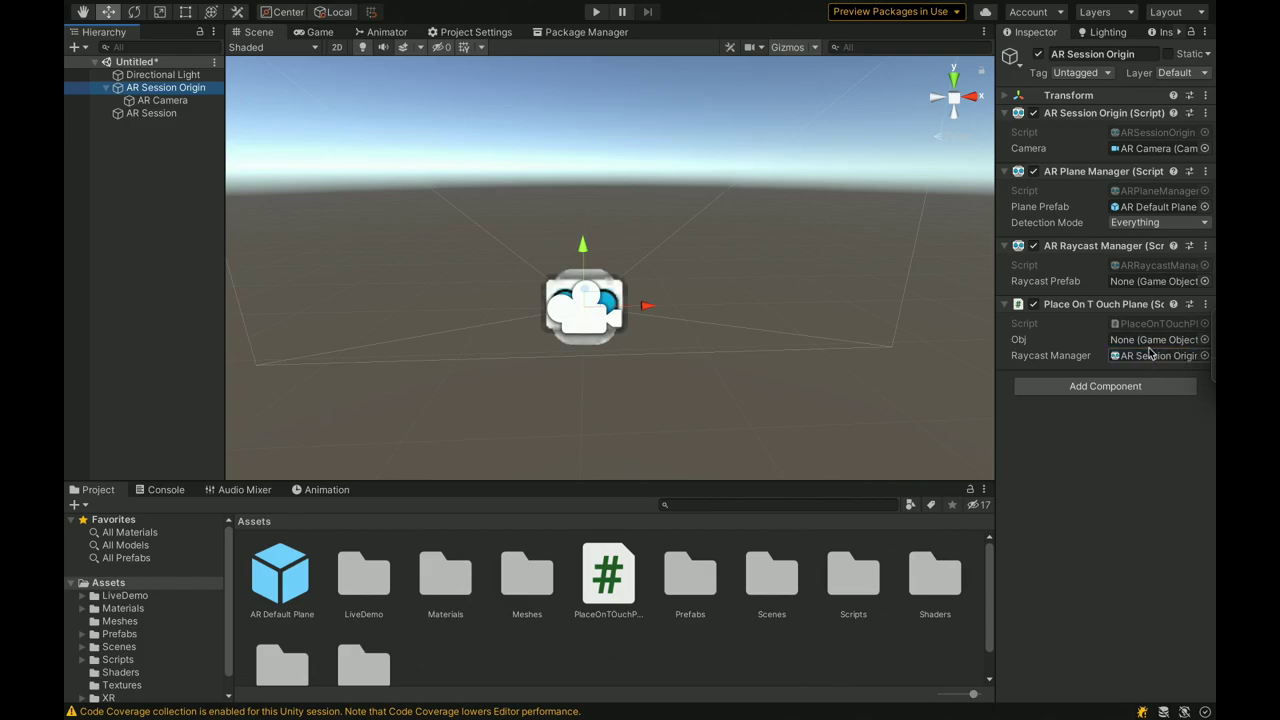
Step: Search the project for 'robot' and assign the RobotDummy prefab to the script's Obj field
{"action": "left_click", "coordinate": [826, 503]}
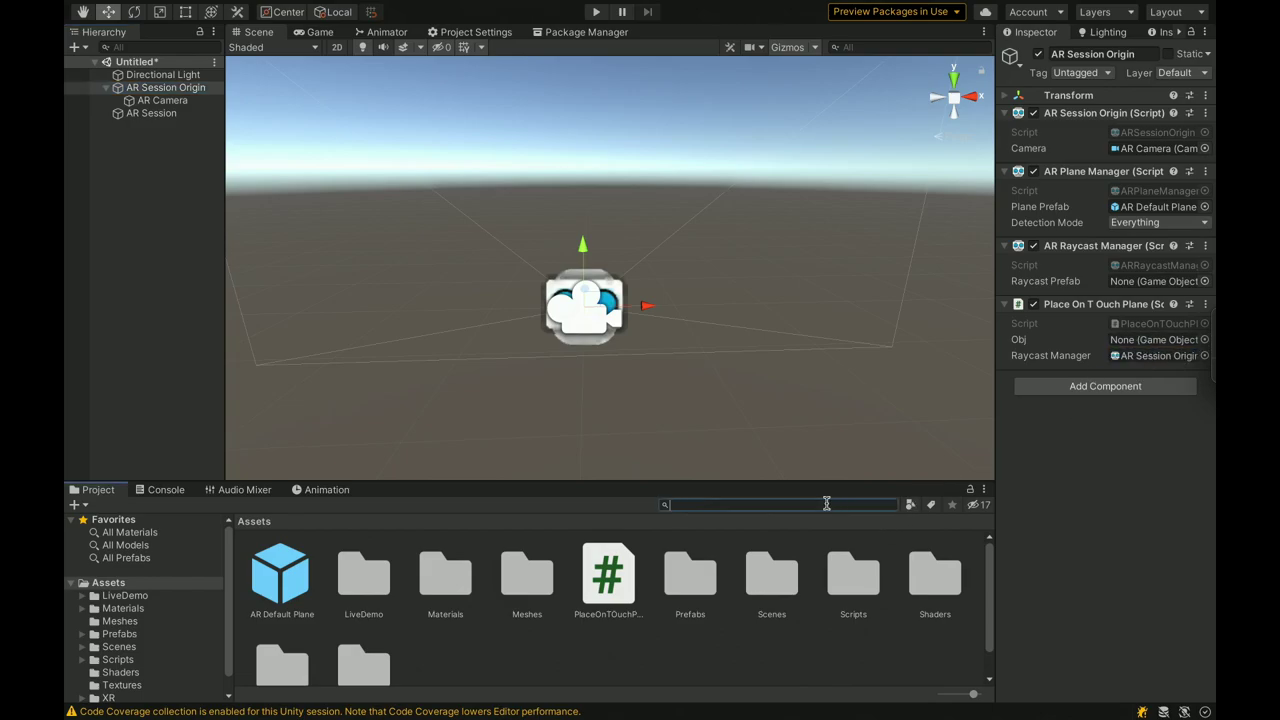
{"action": "type", "text": "robot"}
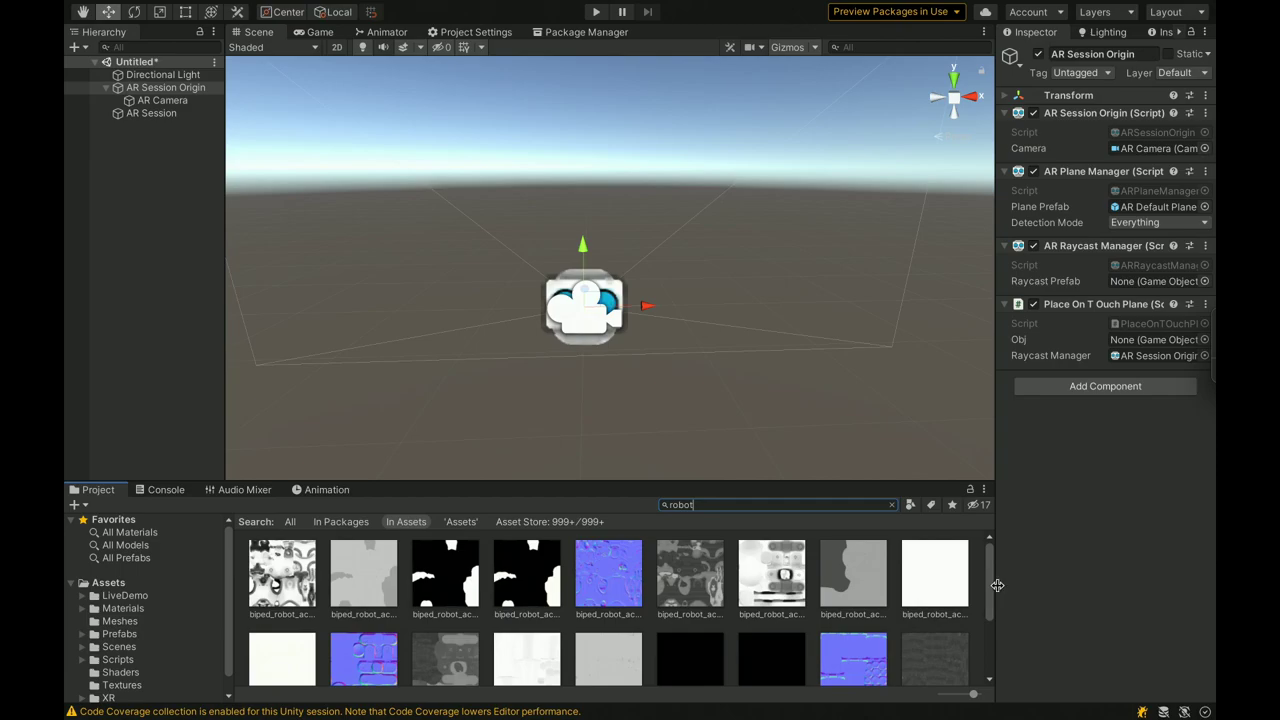
{"action": "left_click_drag", "start_coordinate": [997, 585], "coordinate": [997, 668]}
{"action": "left_click", "coordinate": [527, 648]}
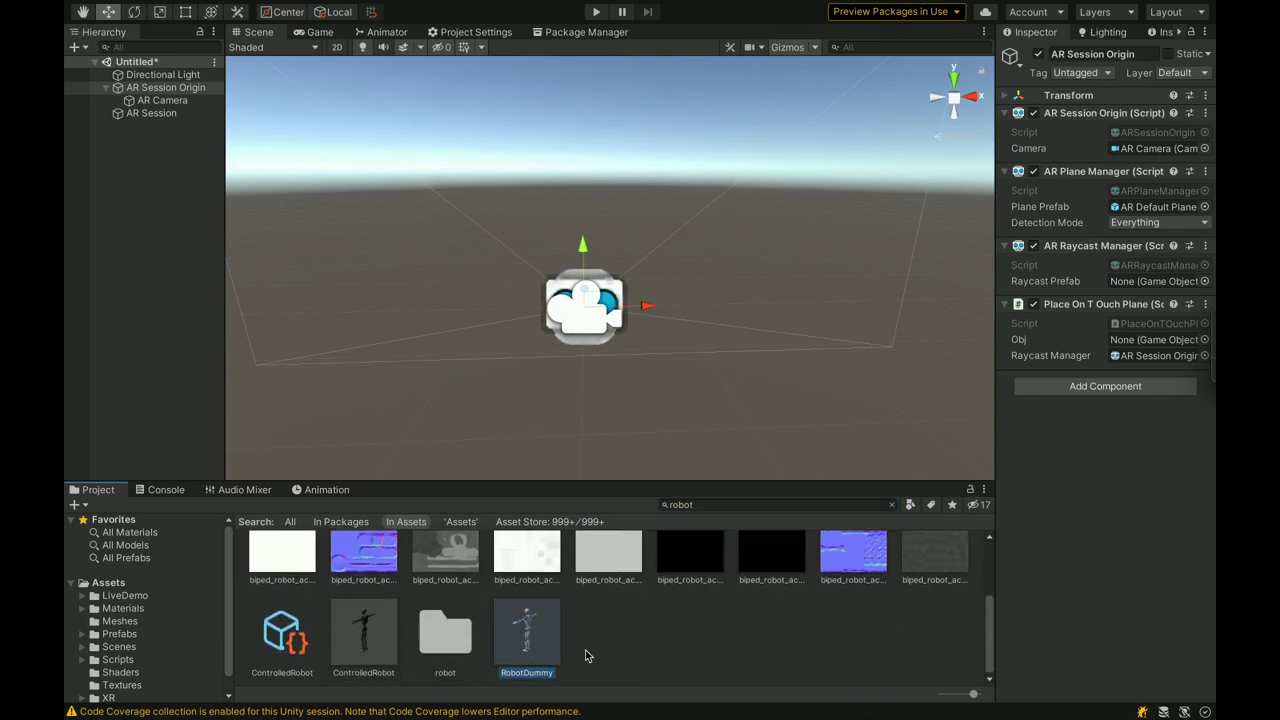
{"action": "left_click_drag", "start_coordinate": [527, 640], "coordinate": [1150, 339]}
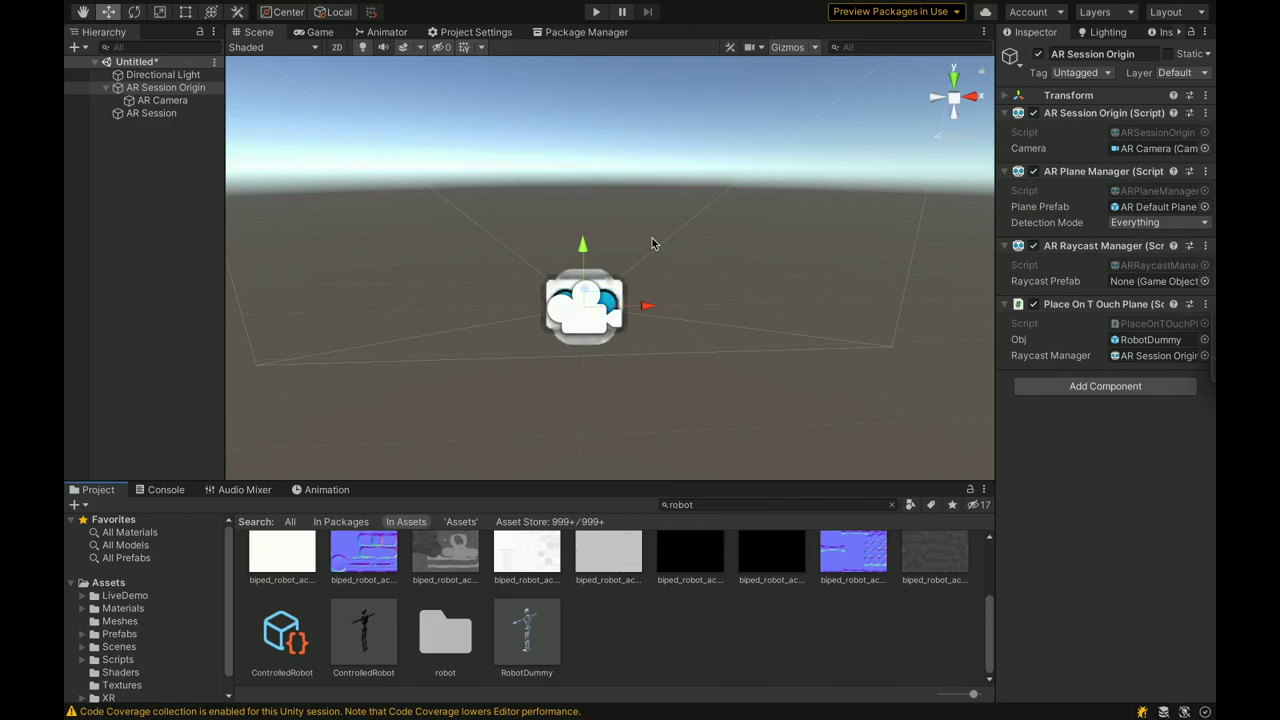
{"action": "left_click", "coordinate": [1150, 340]}
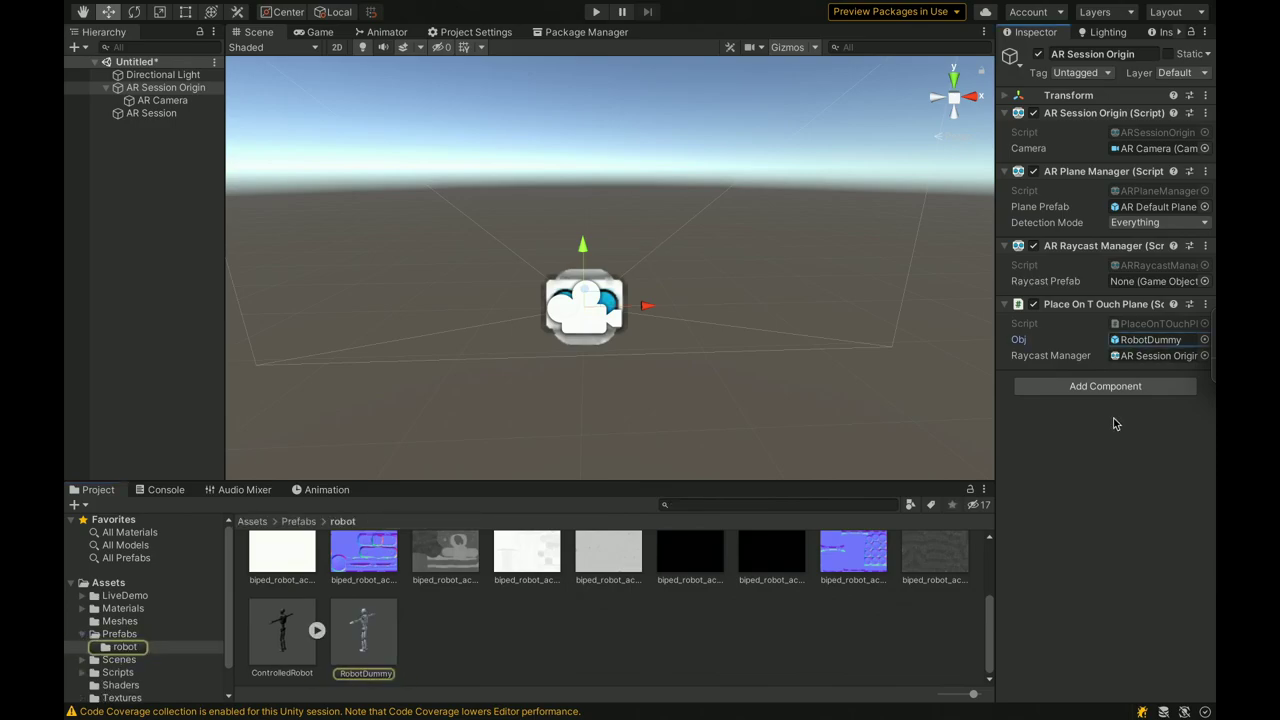
Step: Add an AR Occlusion Manager component to AR Camera via an 'occlusion' component search
{"action": "left_click", "coordinate": [168, 101]}
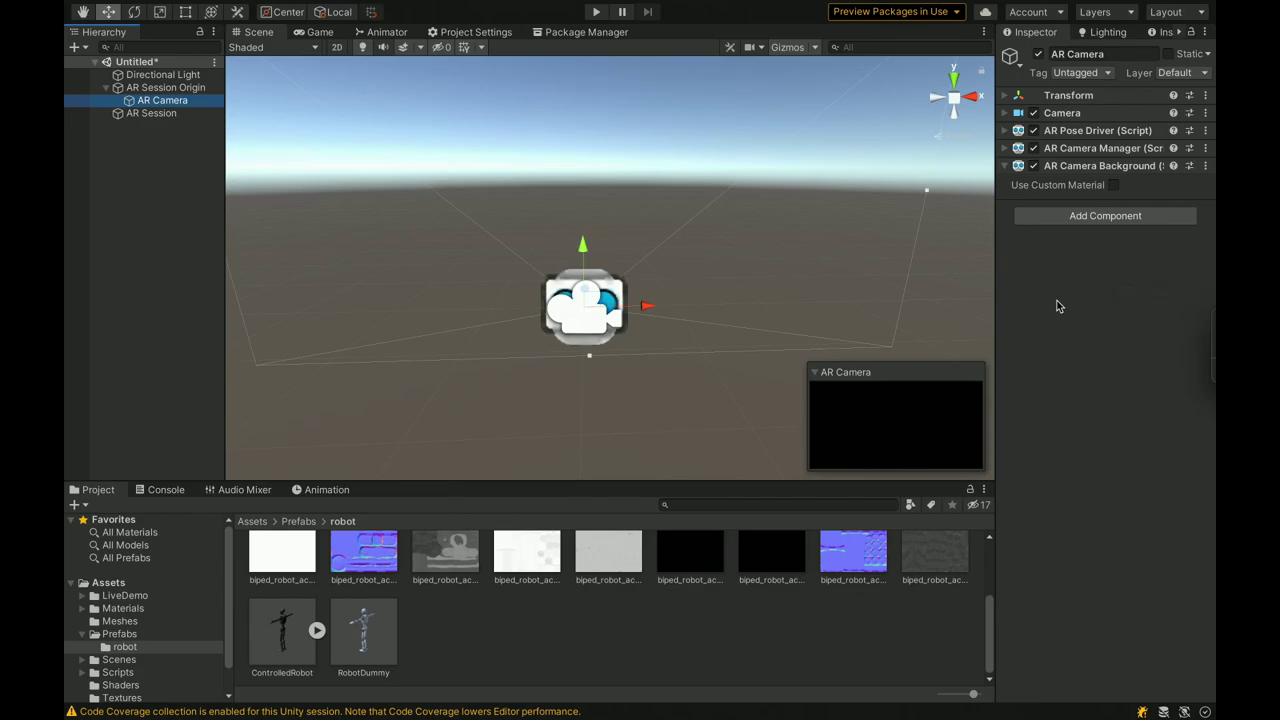
{"action": "left_click", "coordinate": [1086, 216]}
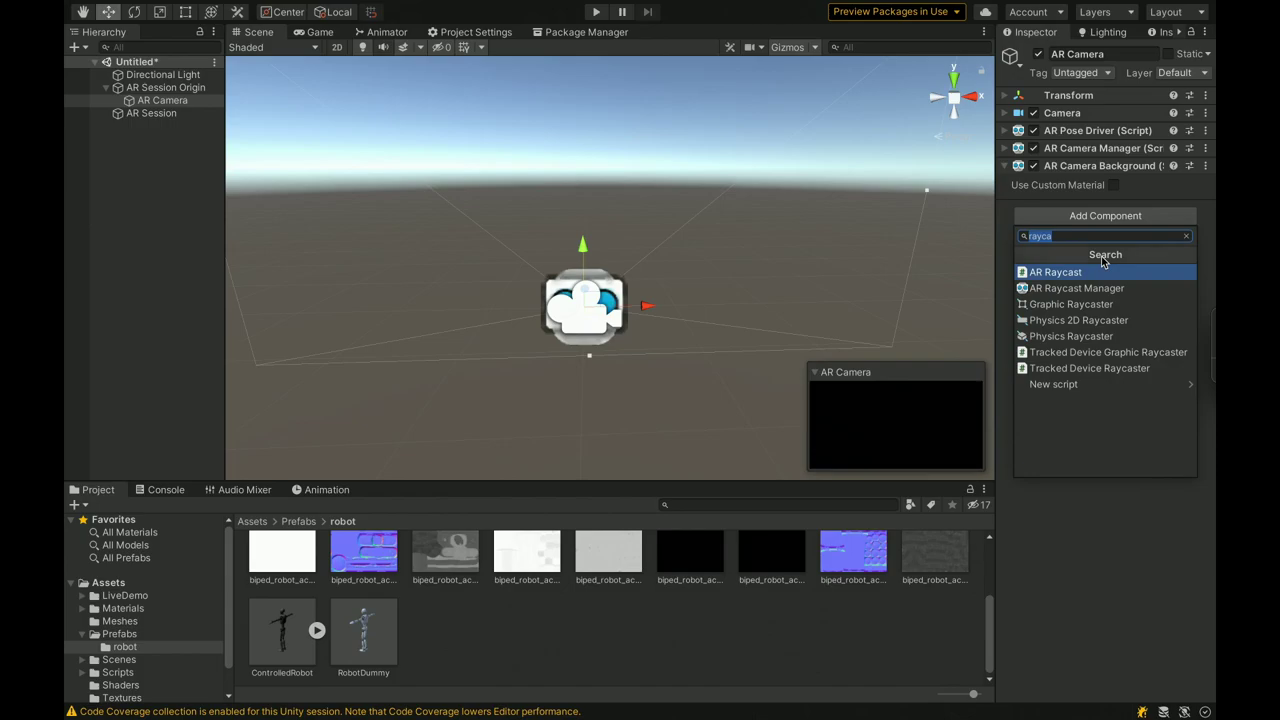
{"action": "type", "text": "occlusion"}
{"action": "left_click", "coordinate": [1097, 305]}
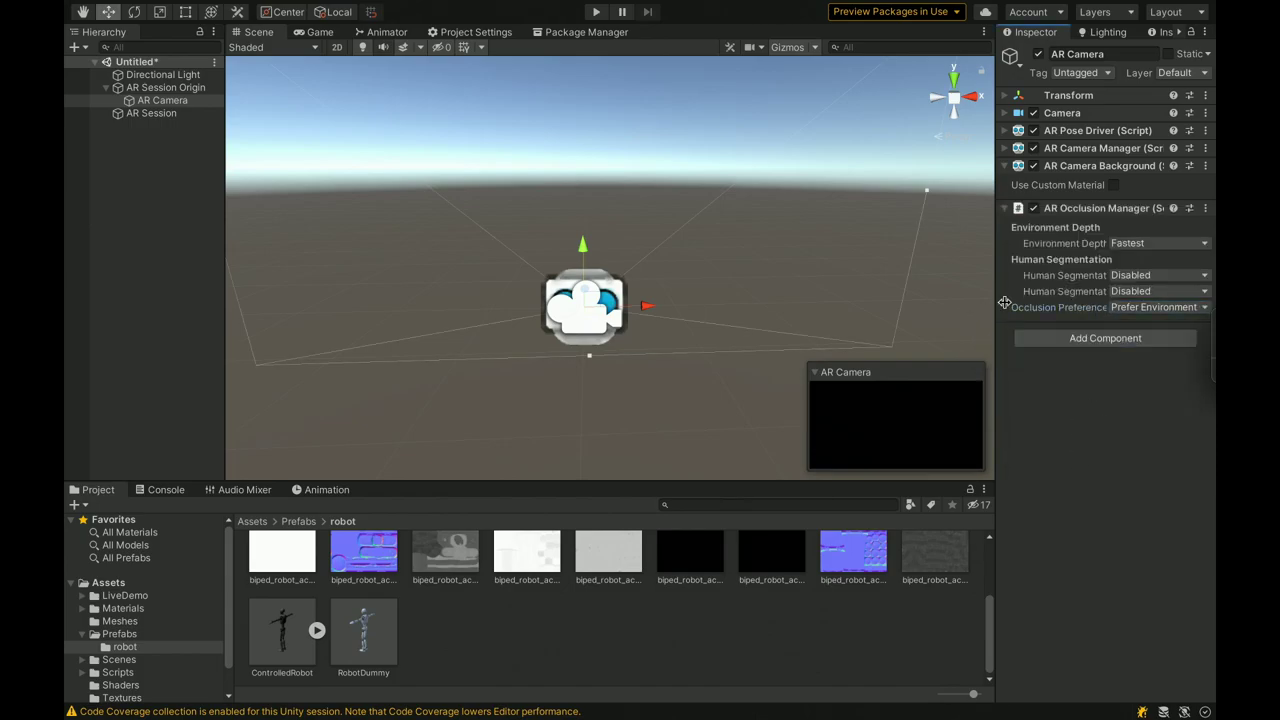
{"action": "left_click_drag", "start_coordinate": [1004, 303], "coordinate": [845, 260]}
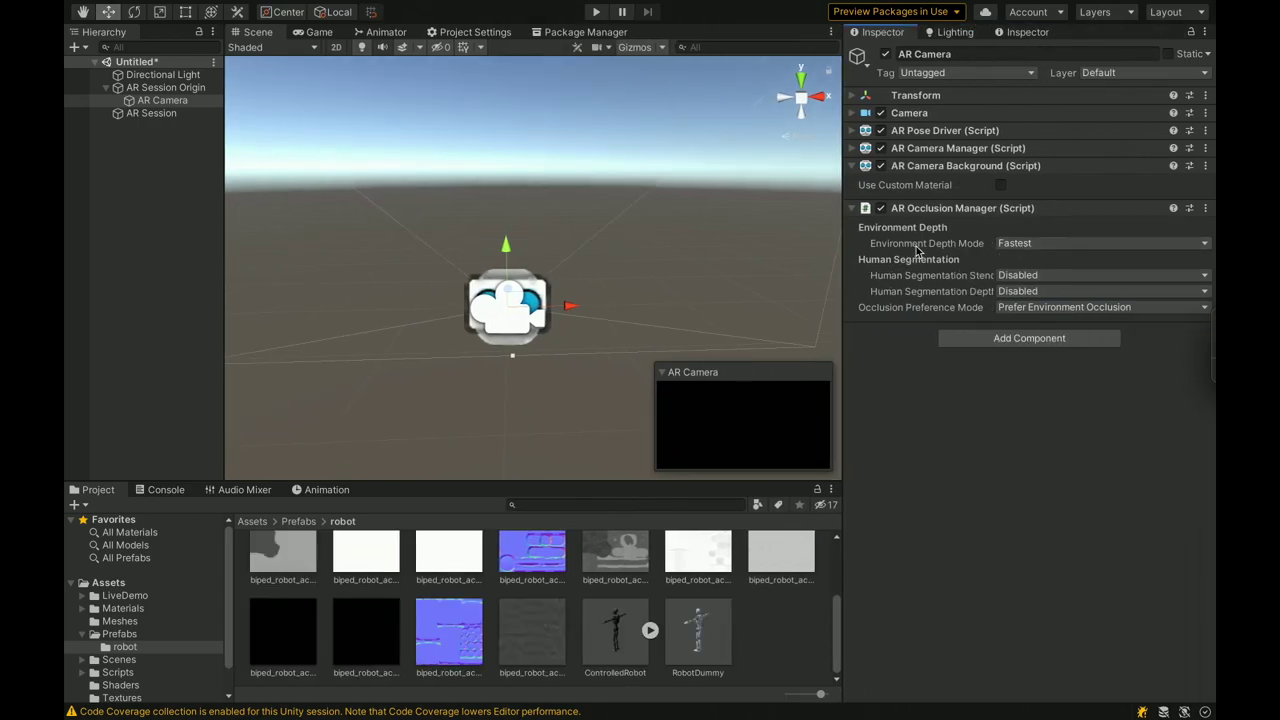
Step: Set Environment Depth, Human Segmentation Stencil and Human Segmentation Depth modes to Best, with Prefer Human Occlusion
{"action": "left_click", "coordinate": [1028, 246]}
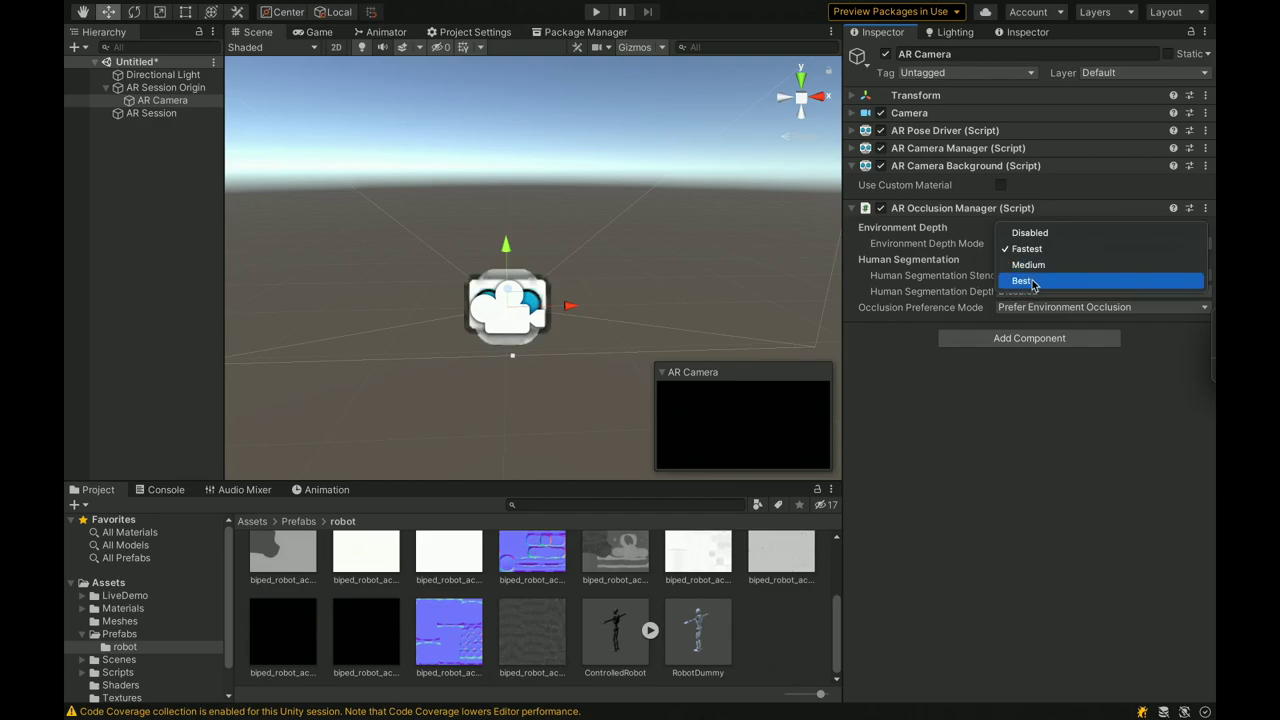
{"action": "key", "text": "Escape"}
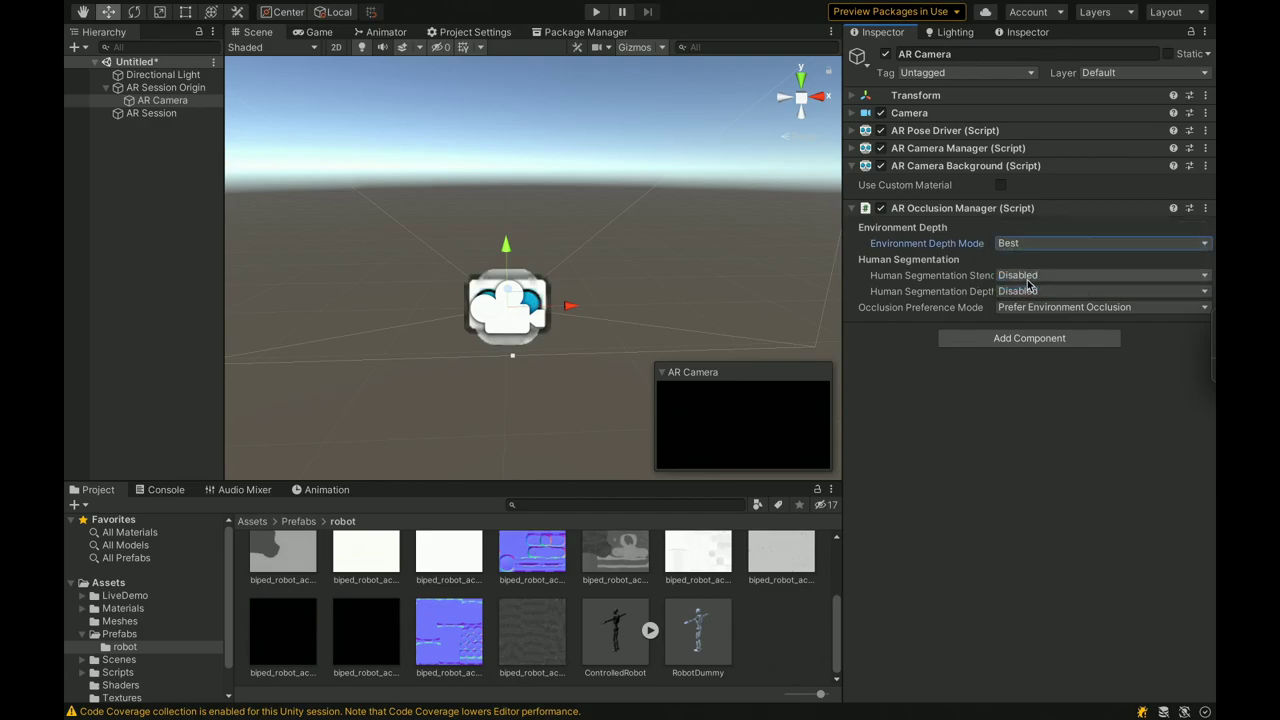
{"action": "left_click_drag", "start_coordinate": [843, 280], "coordinate": [796, 272]}
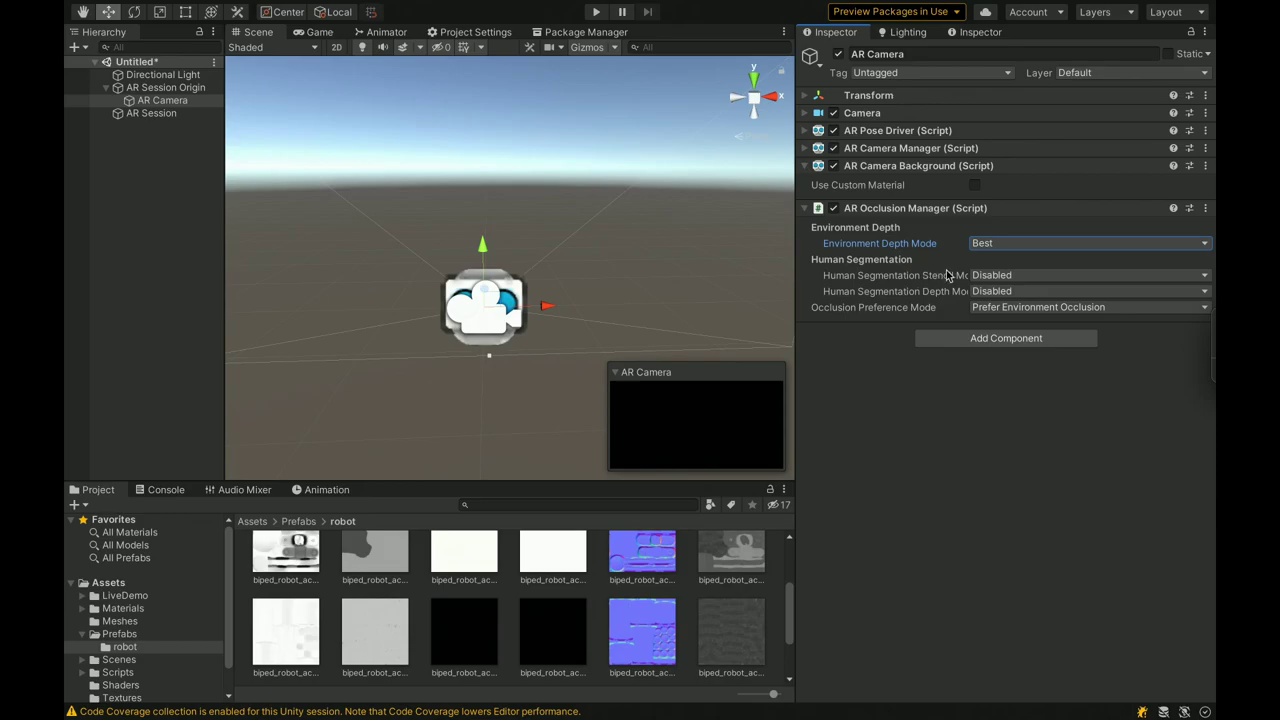
{"action": "left_click", "coordinate": [980, 277]}
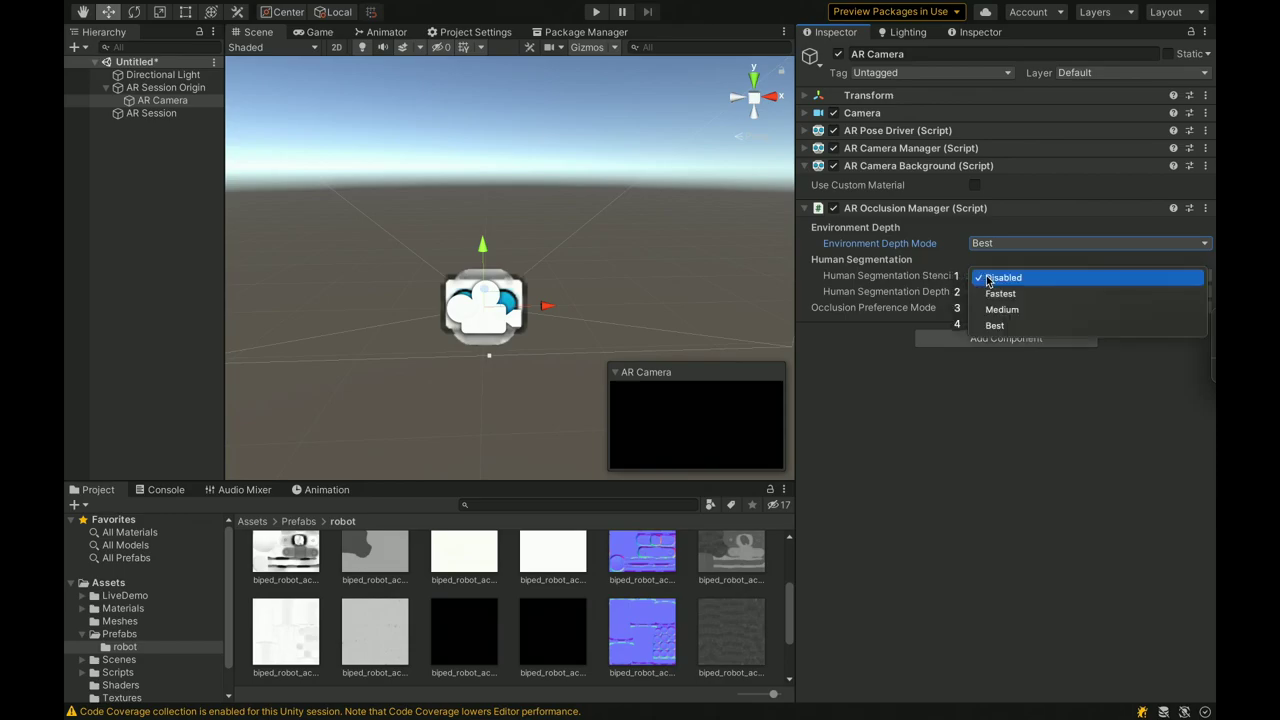
{"action": "left_click", "coordinate": [1000, 326]}
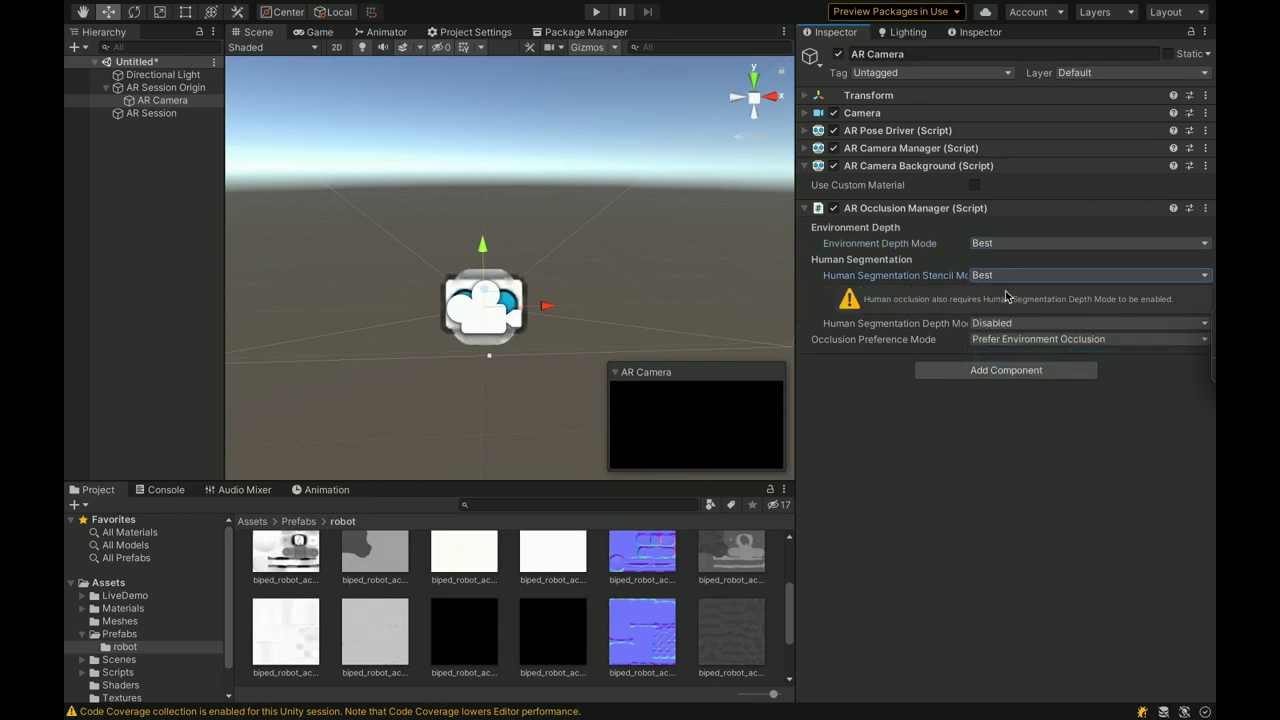
{"action": "left_click", "coordinate": [1008, 323]}
{"action": "left_click", "coordinate": [1000, 357]}
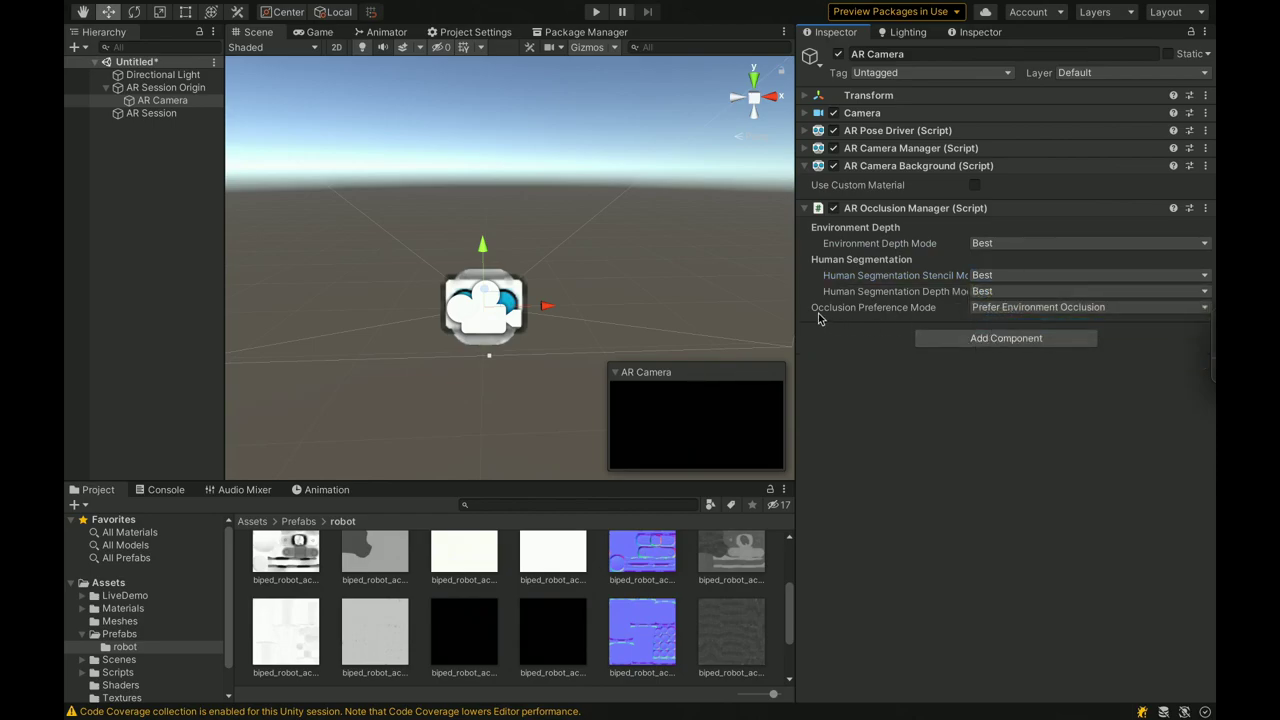
{"action": "mouse_move", "coordinate": [818, 318]}
{"action": "left_click", "coordinate": [995, 312]}
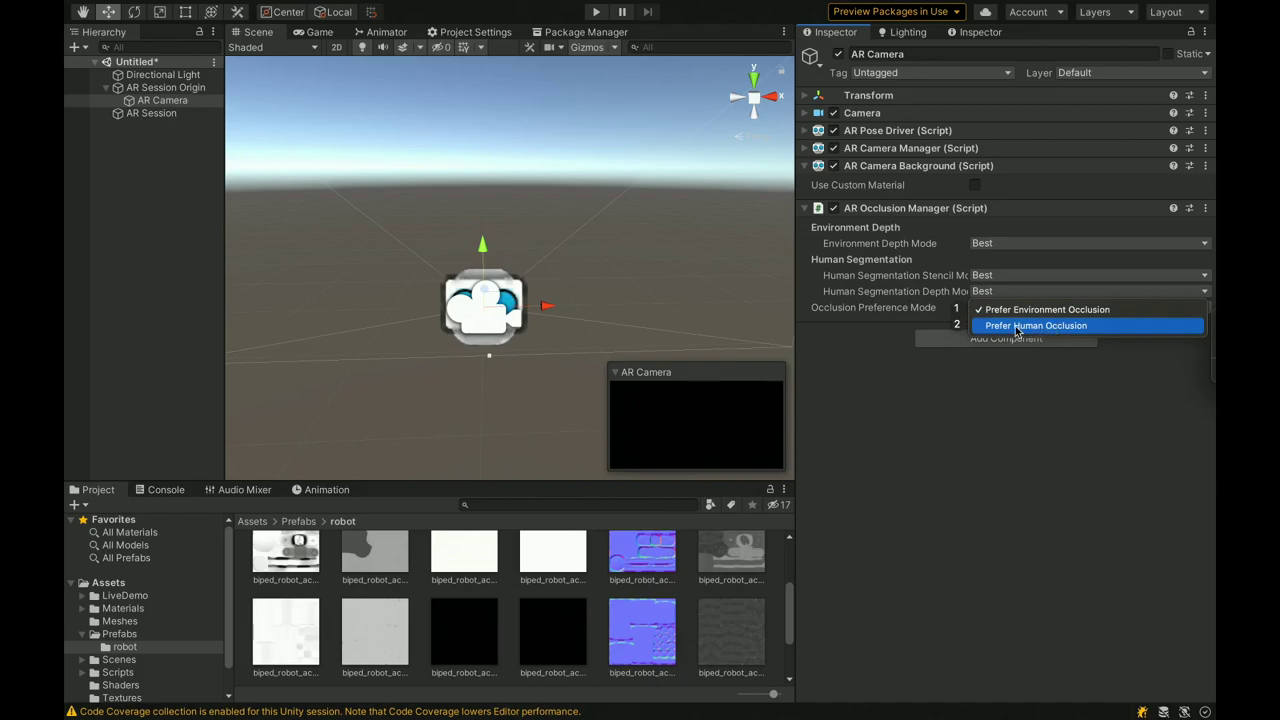
{"action": "left_click", "coordinate": [1027, 327]}
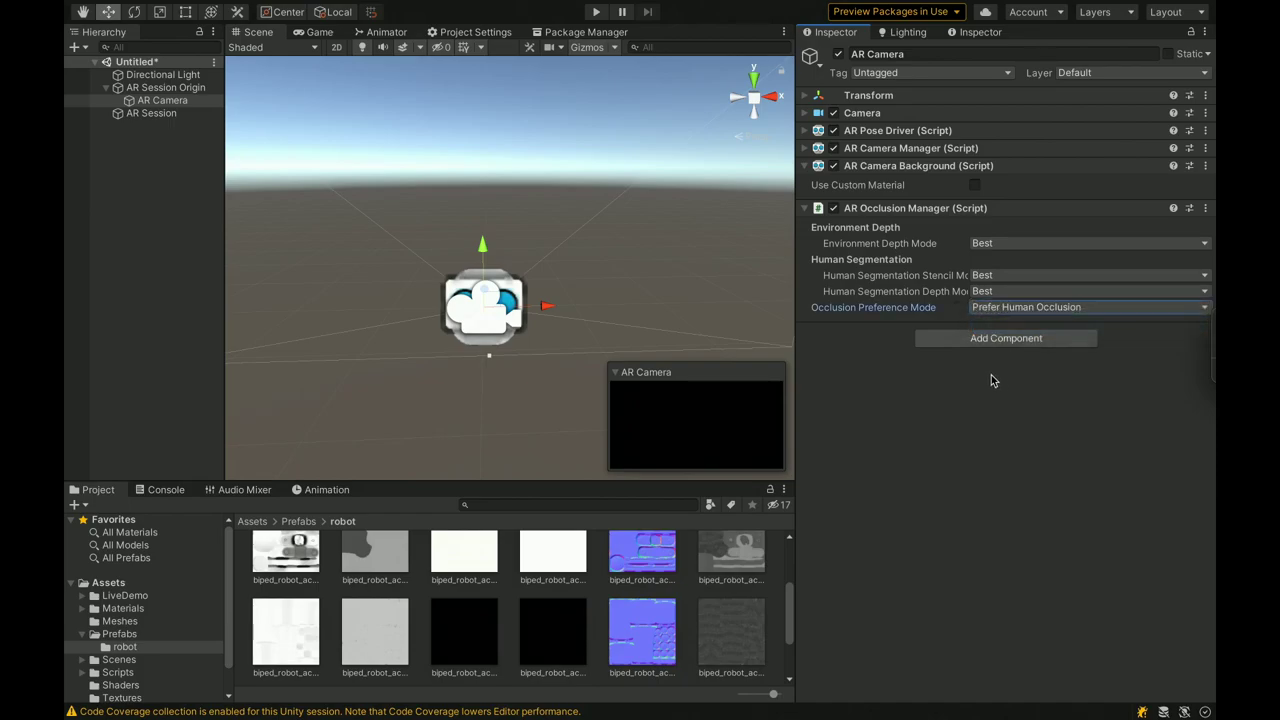